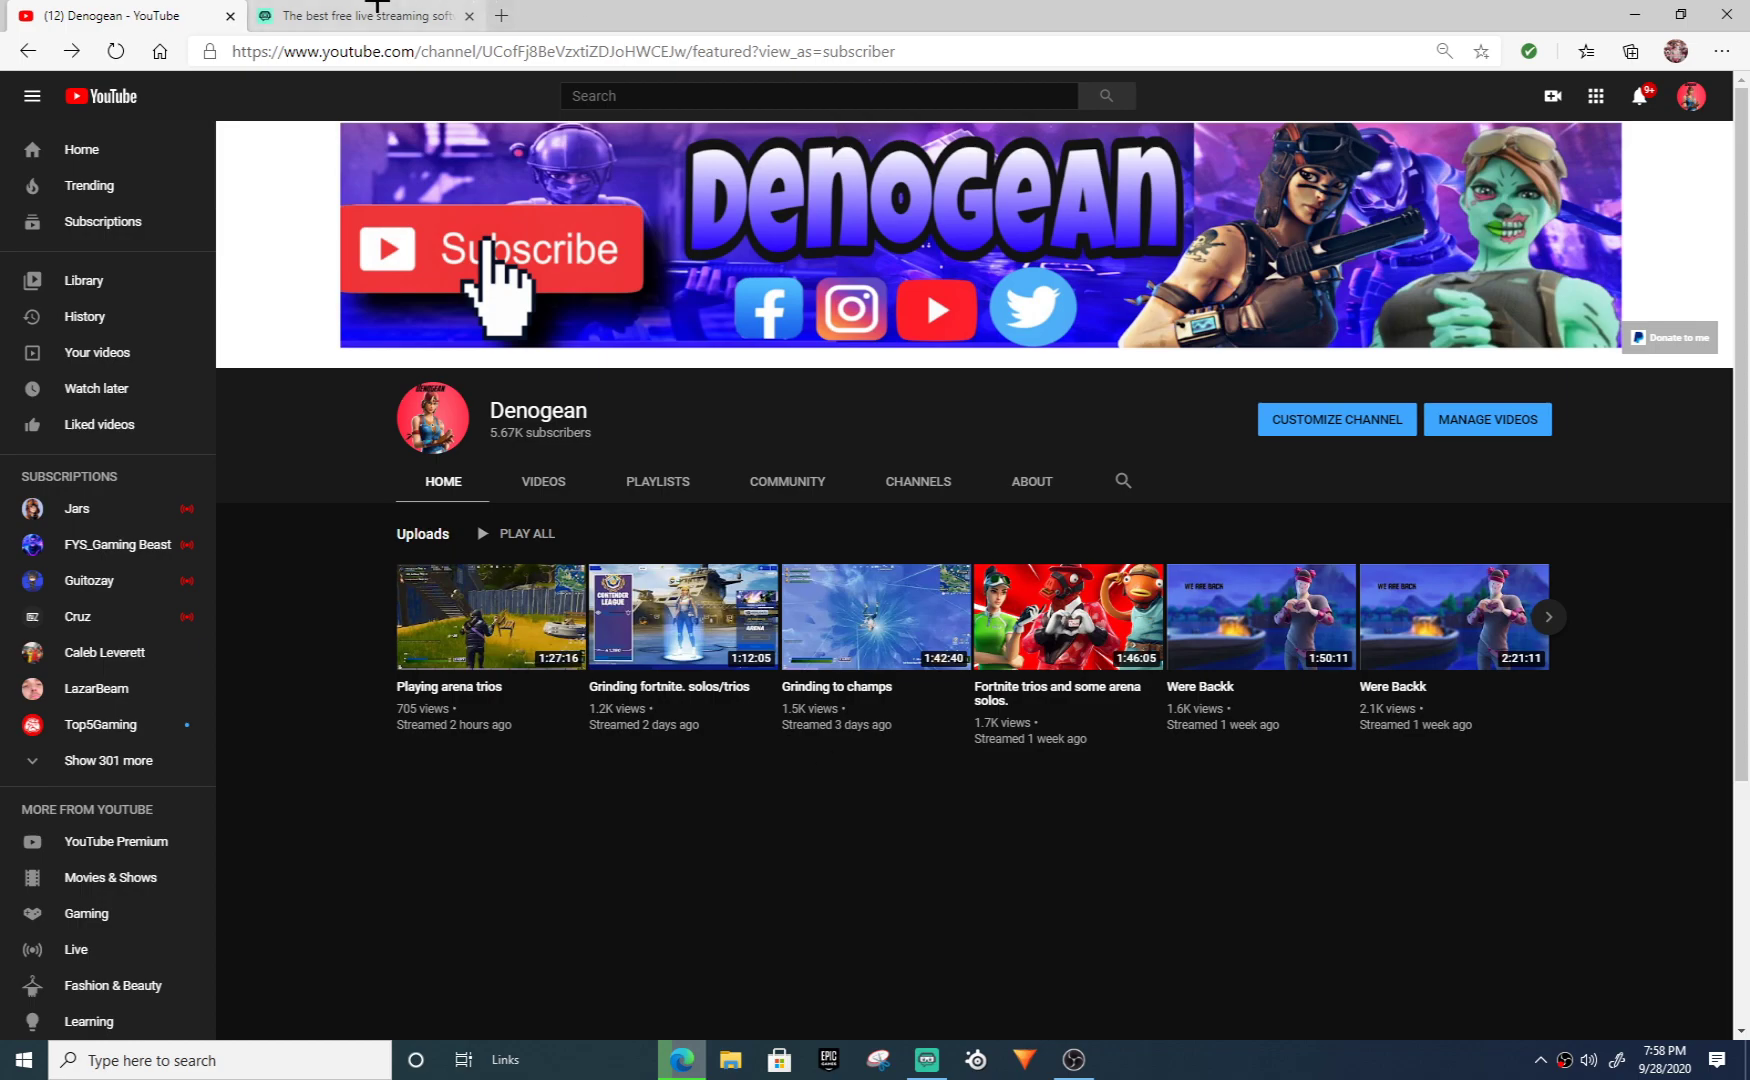
Step: Switch the browser to the Streamlabs website tab
{"action": "left_click", "coordinate": [378, 12]}
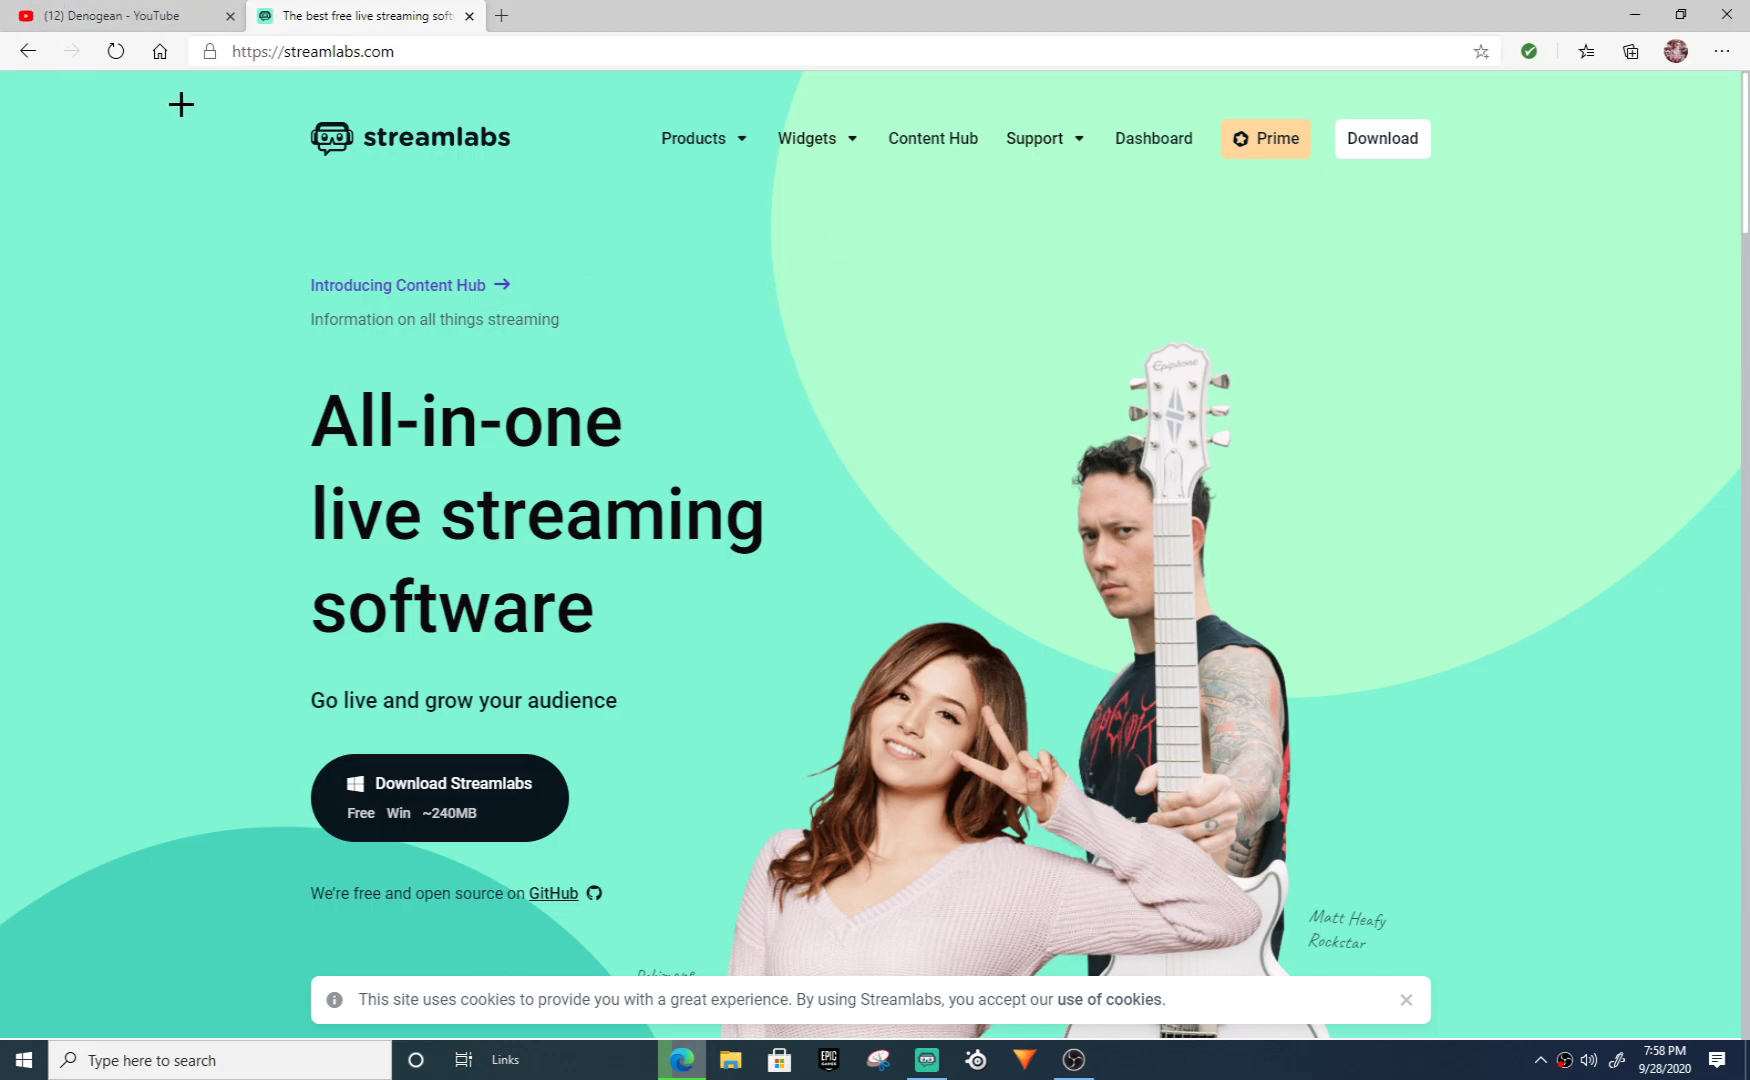
Step: Load streamlabs.com in a new browser tab, then bring up the Streamlabs OBS app
{"action": "left_click", "coordinate": [508, 52]}
{"action": "left_click", "coordinate": [168, 148]}
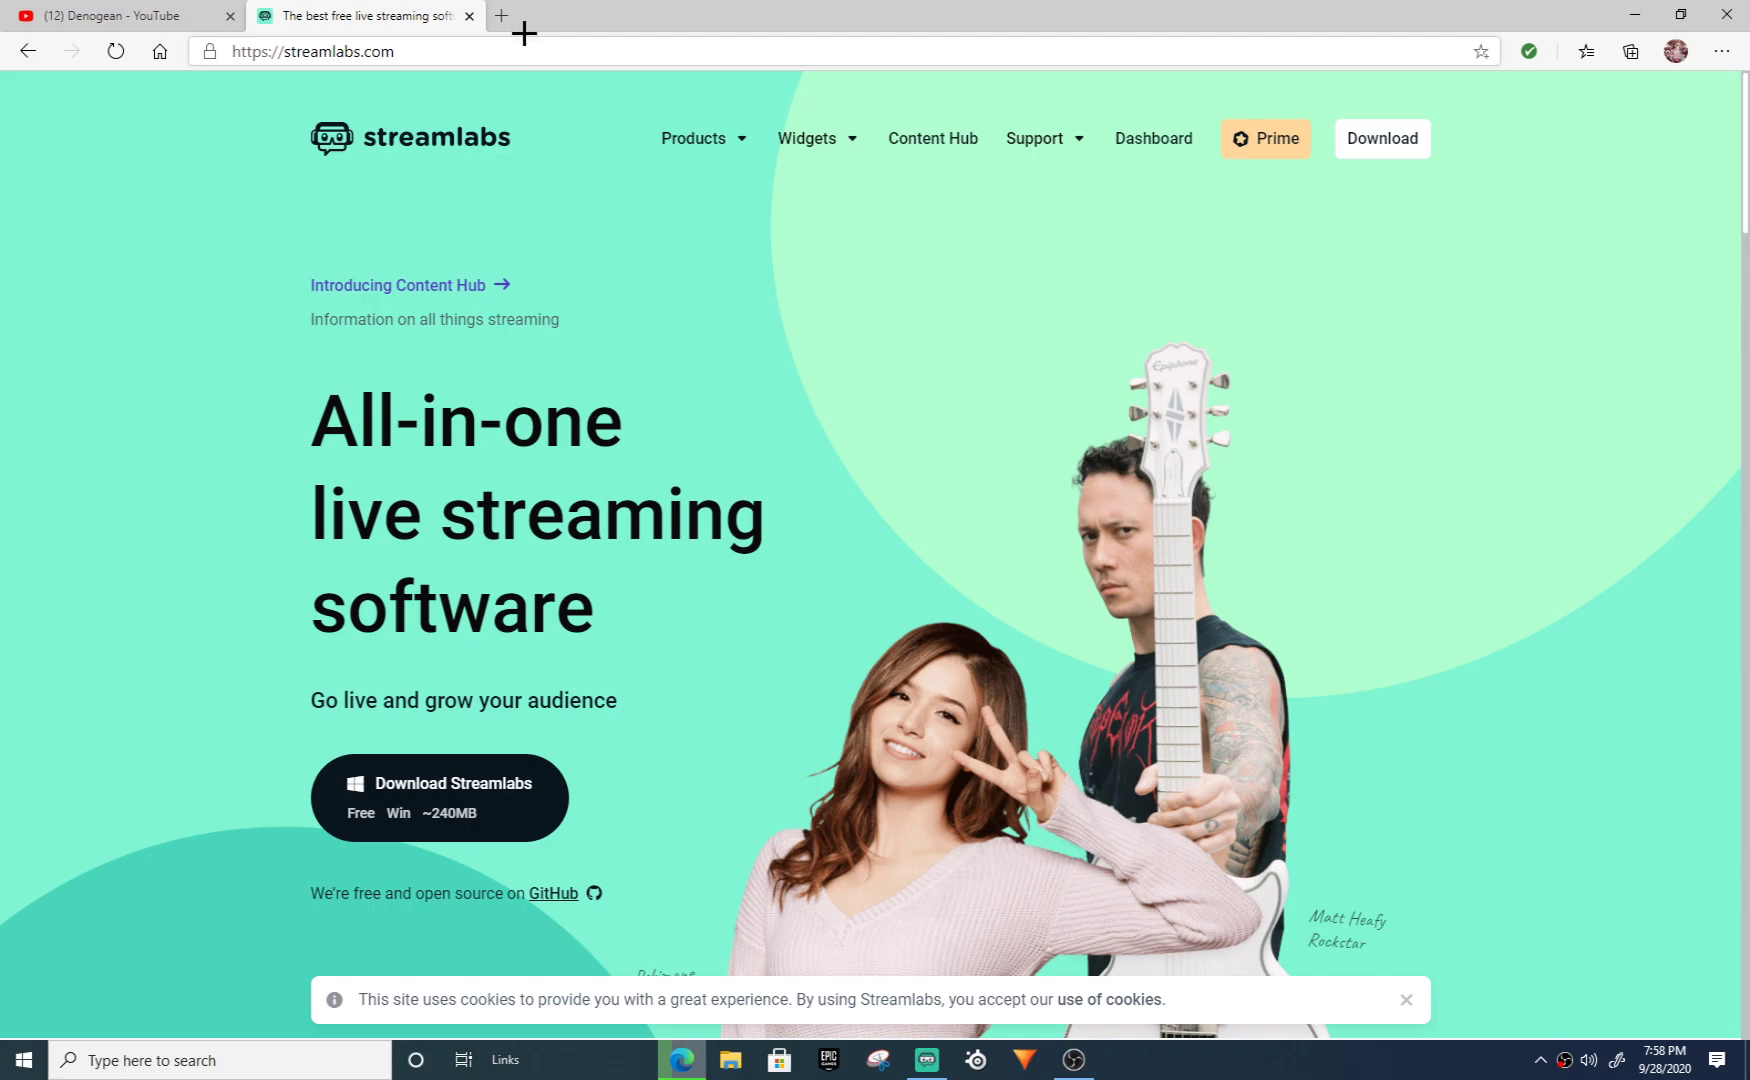
{"action": "left_click", "coordinate": [501, 15]}
{"action": "type", "text": "stre"}
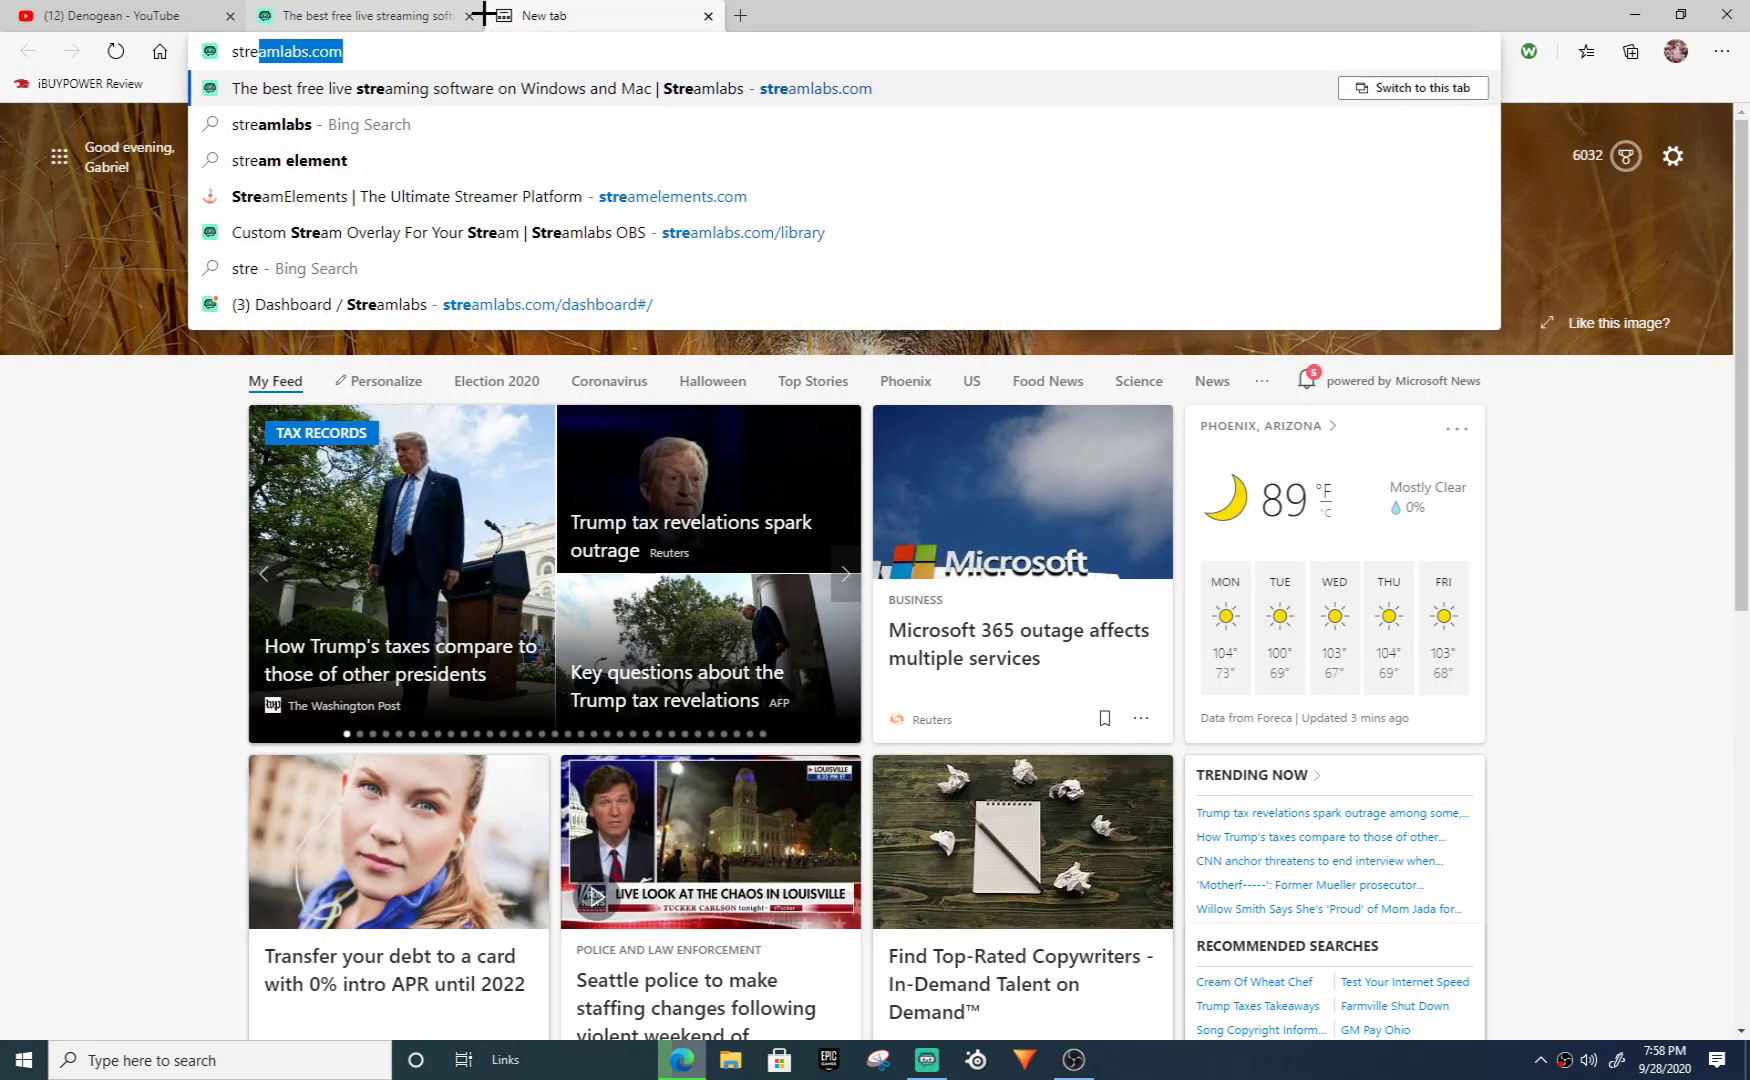
{"action": "key", "text": "Return"}
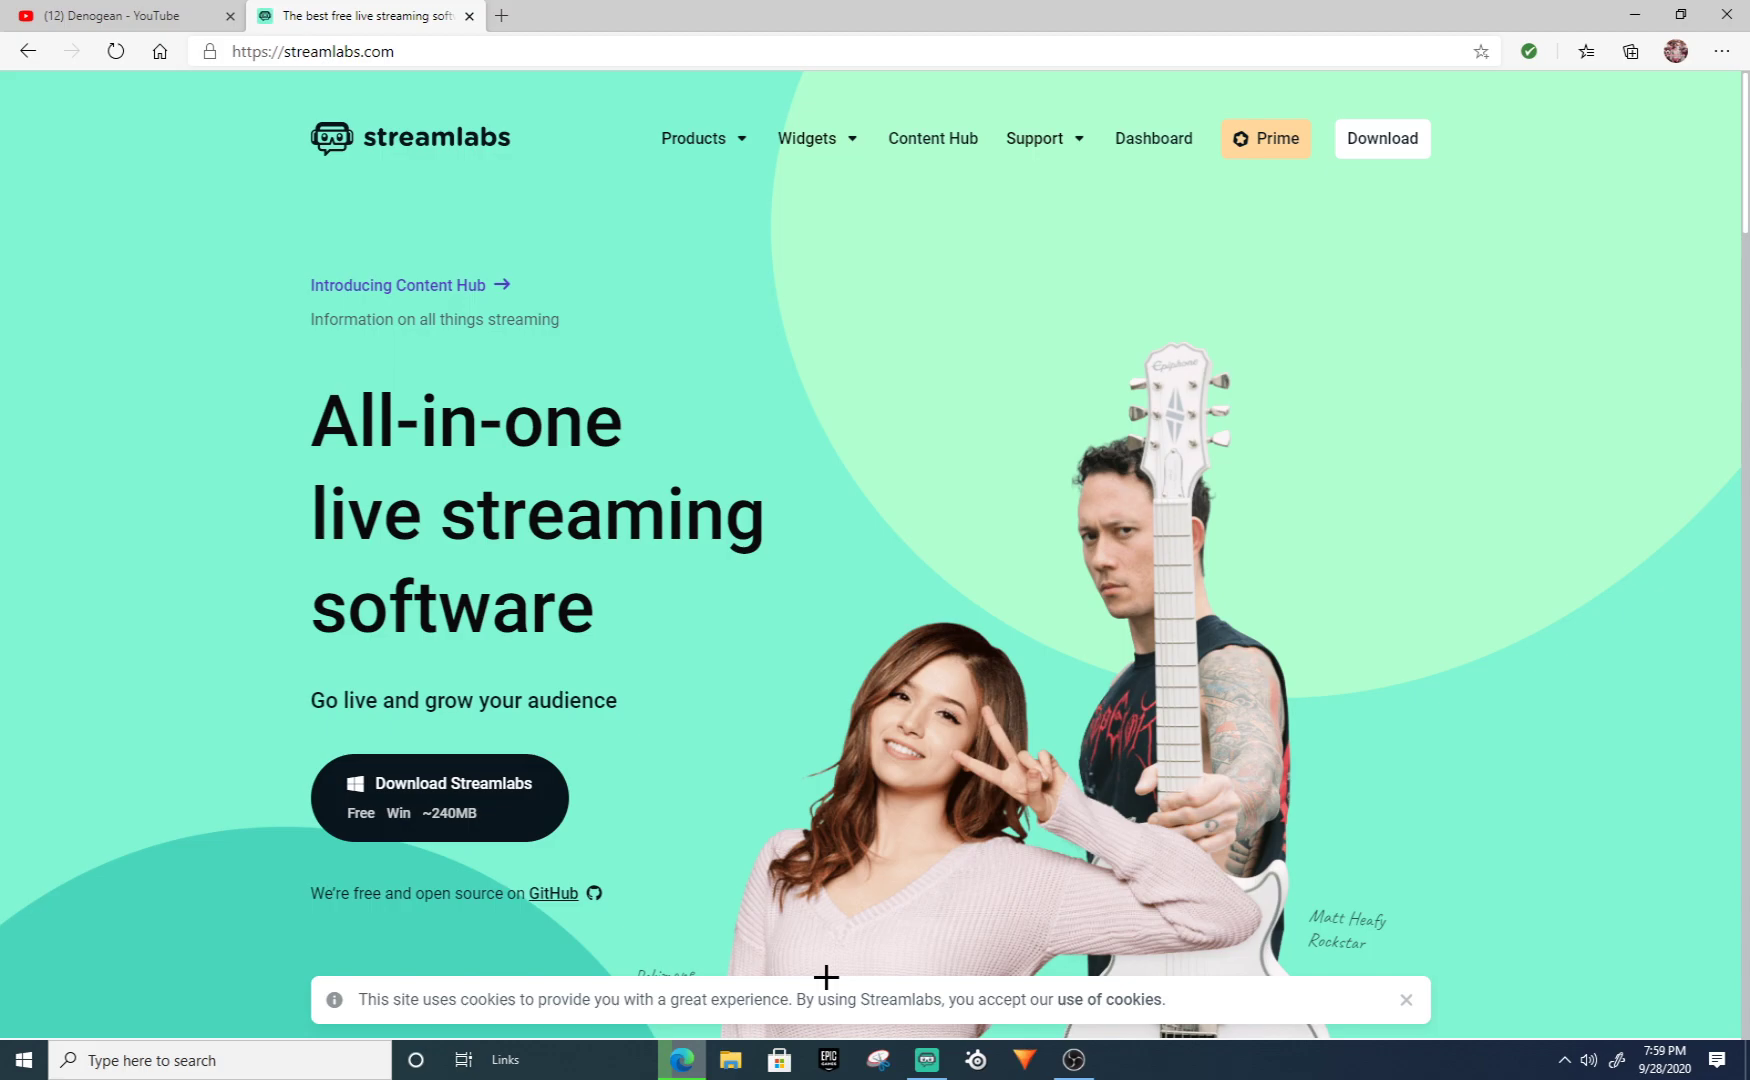
{"action": "left_click", "coordinate": [927, 1059]}
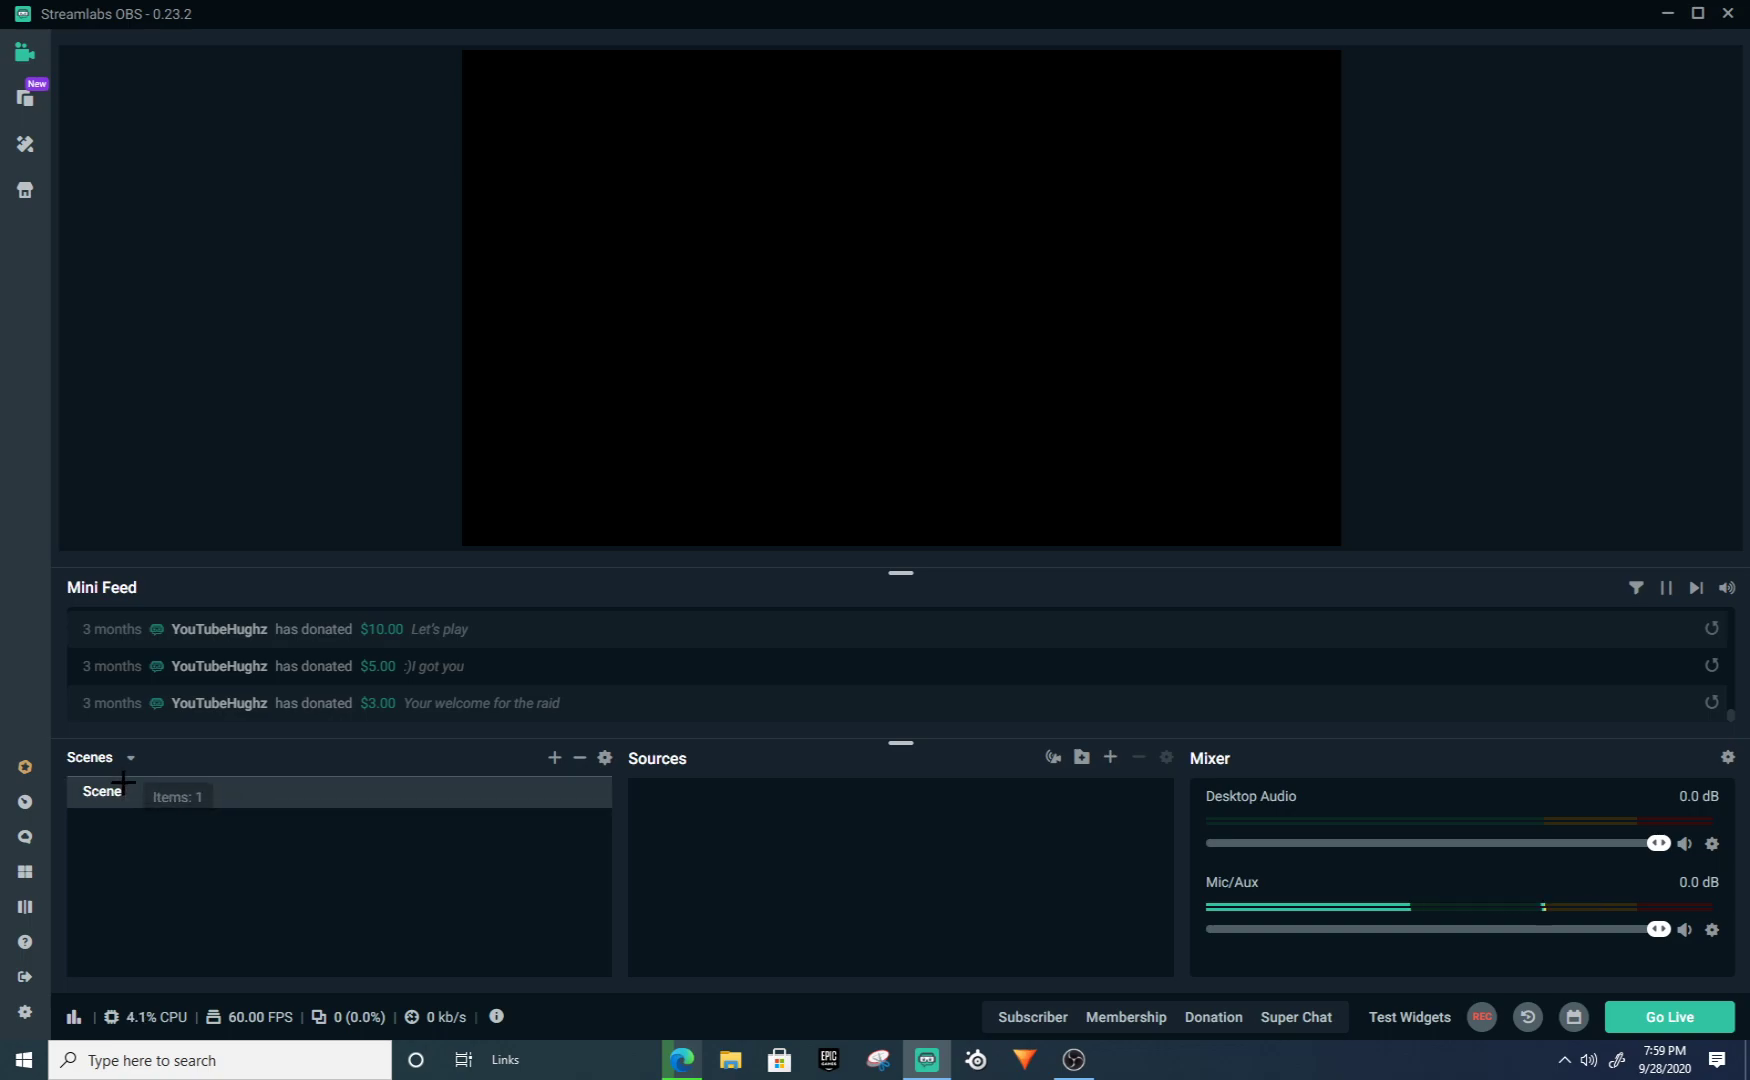
Step: Add a Display Capture source to the scene with default settings
{"action": "left_click", "coordinate": [1109, 757]}
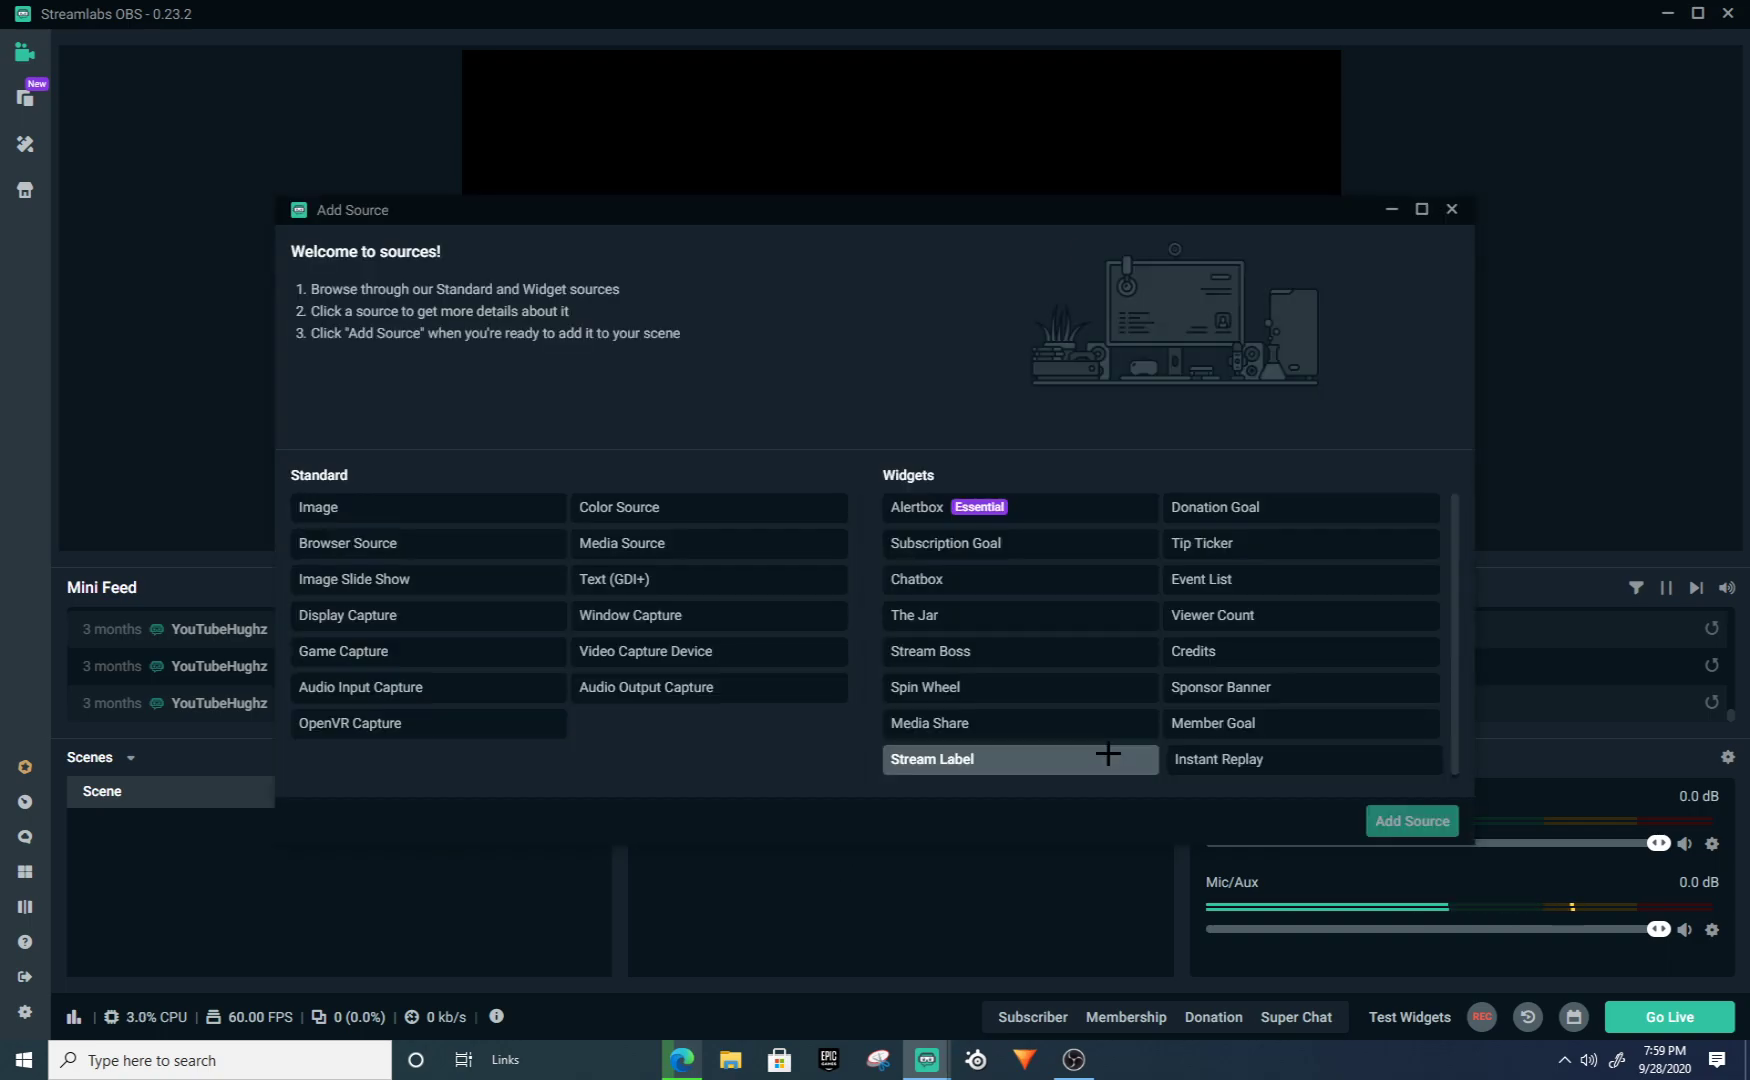
{"action": "left_click", "coordinate": [413, 612]}
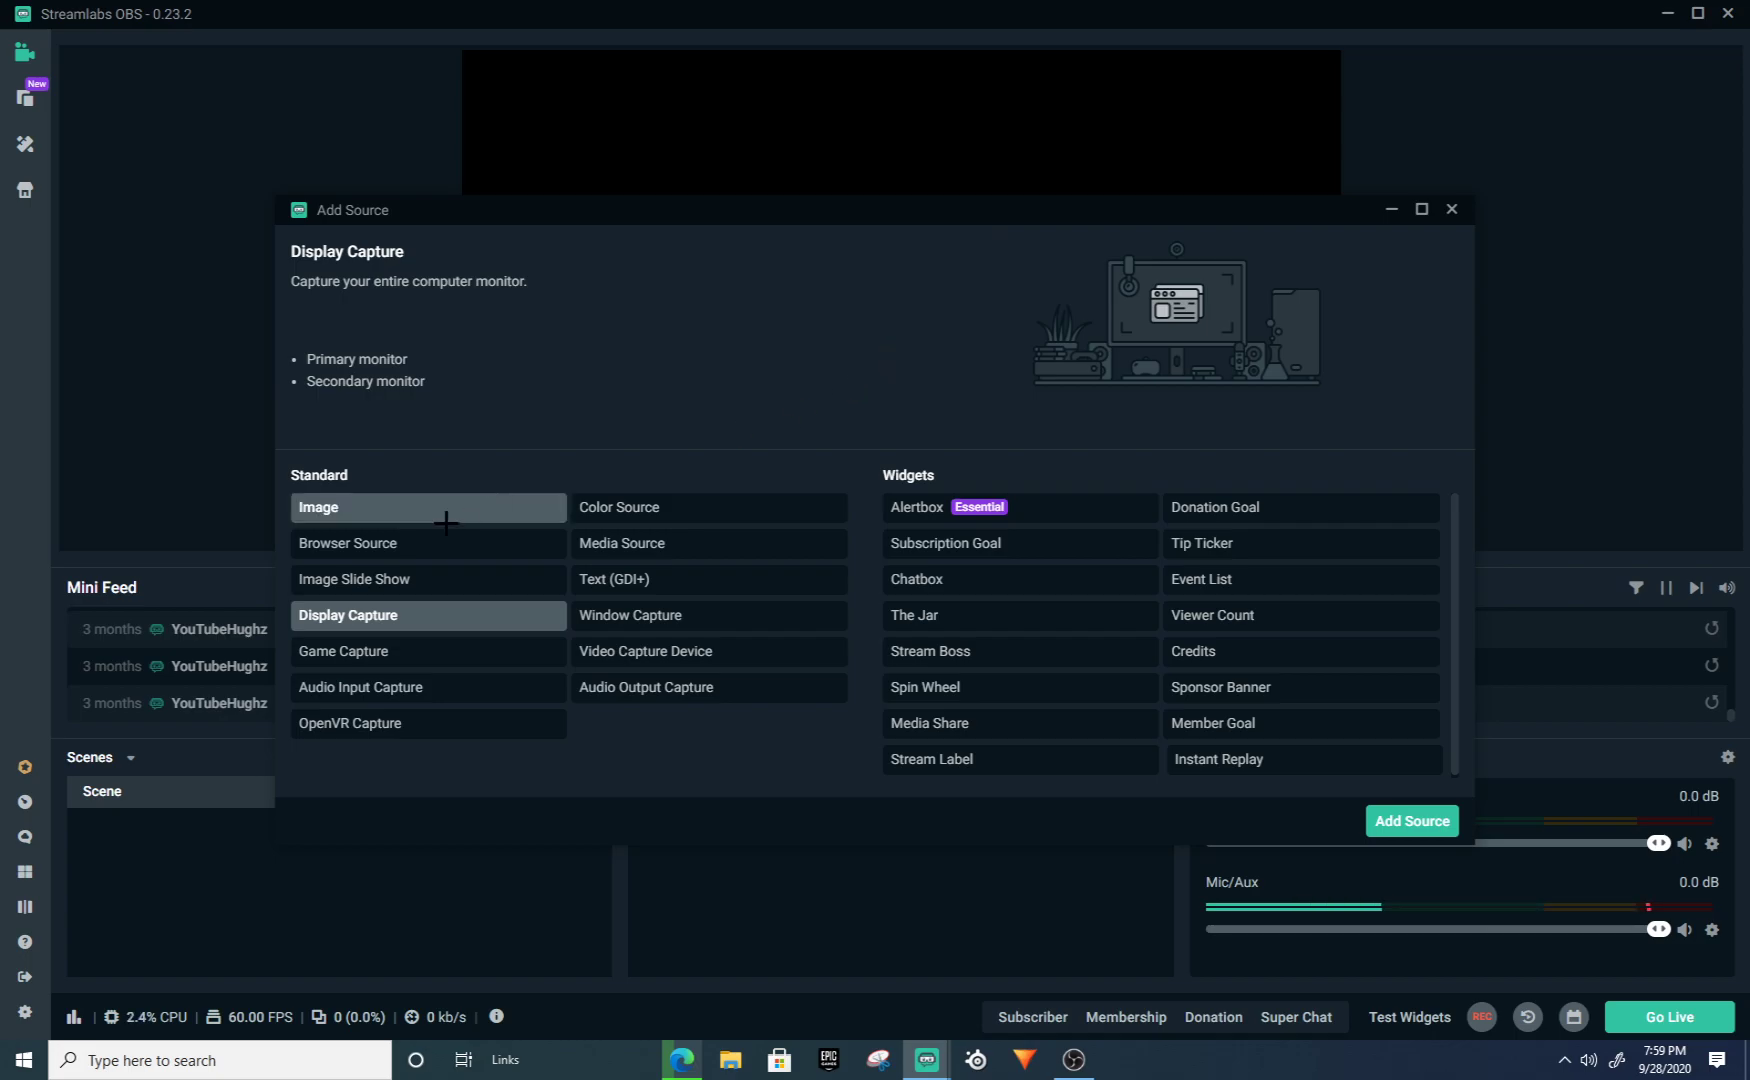
{"action": "left_click", "coordinate": [1402, 817]}
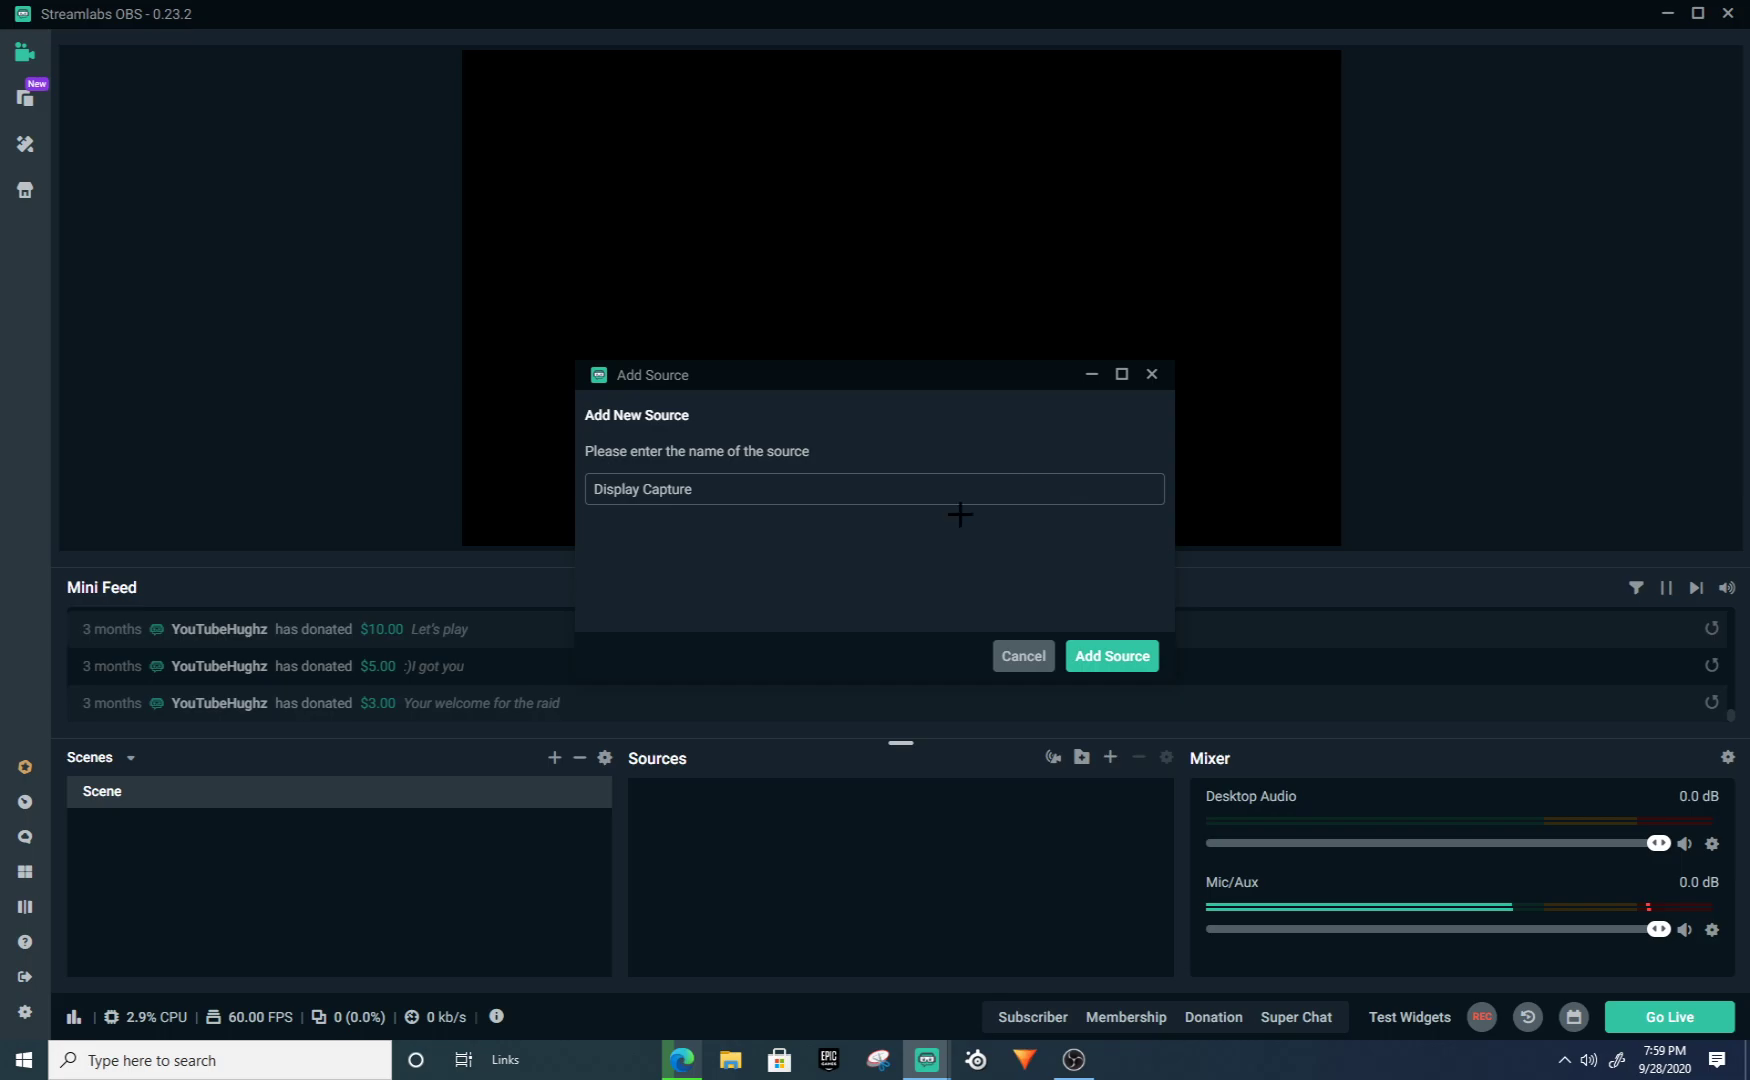
{"action": "left_click", "coordinate": [1127, 658]}
{"action": "left_click", "coordinate": [1120, 890]}
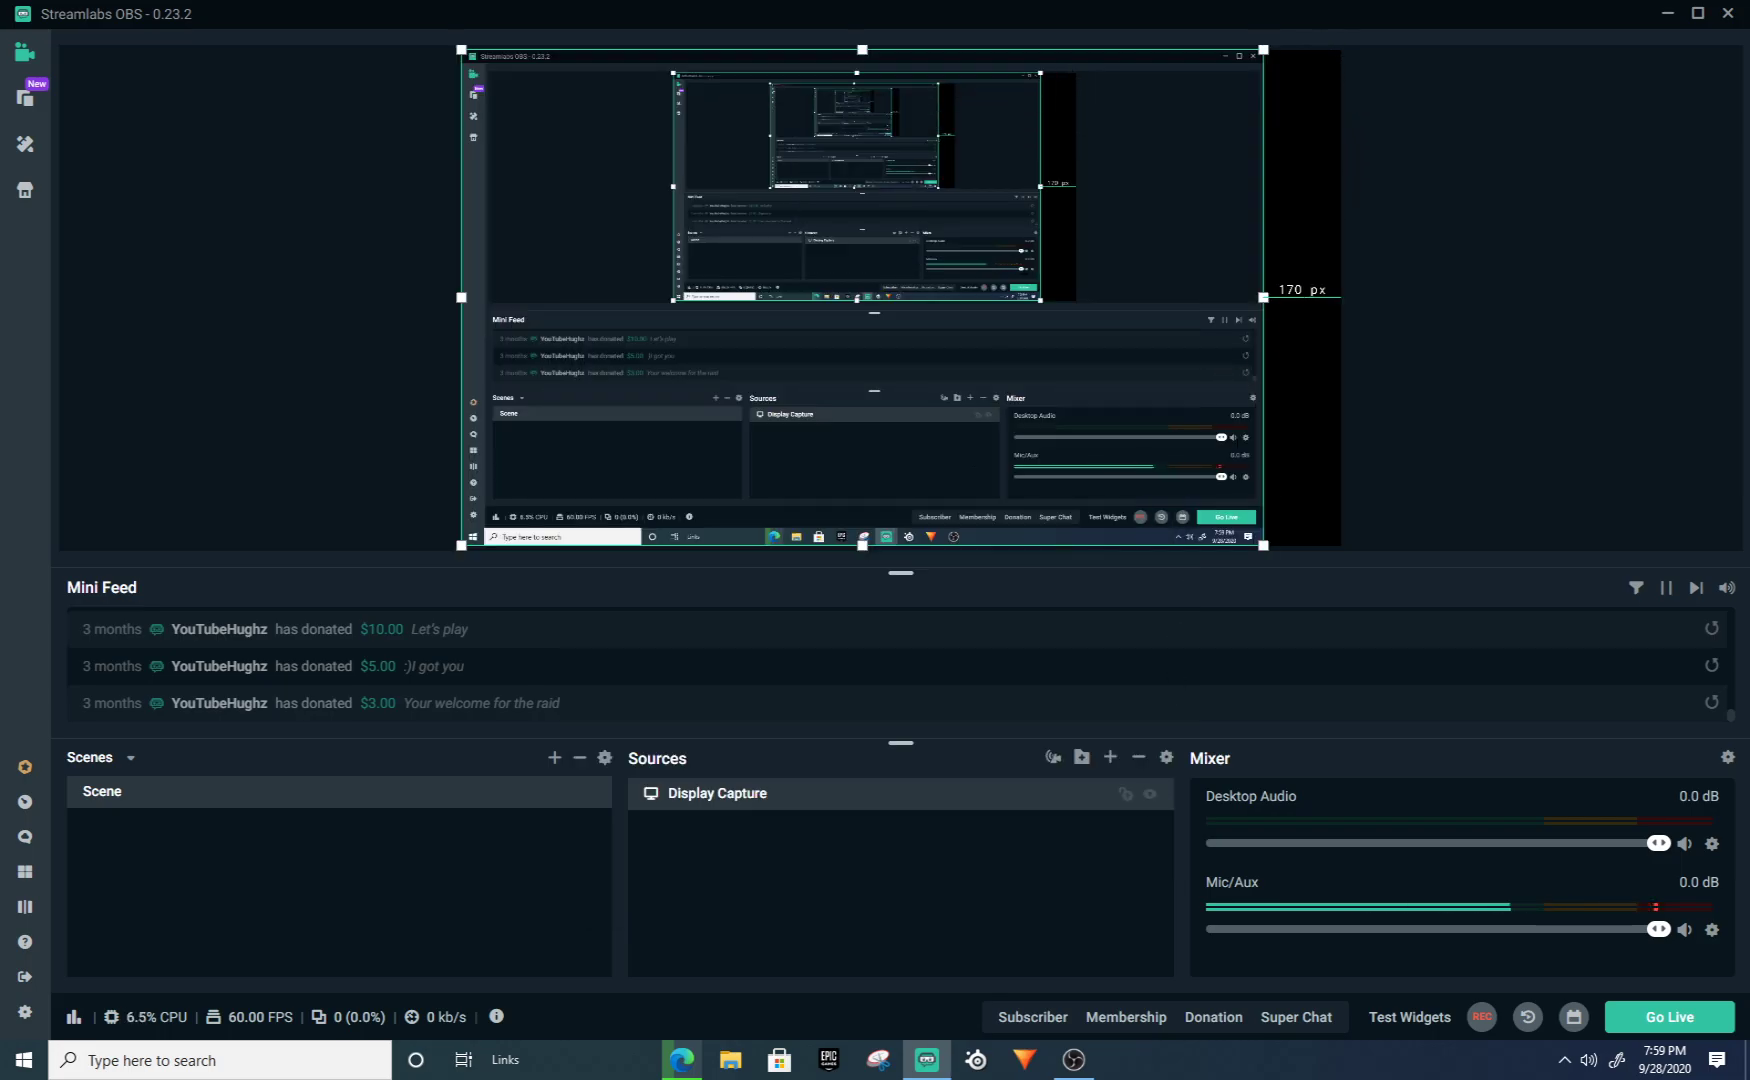
Step: Reset the Display Capture's transform so it fills the whole canvas
{"action": "right_click", "coordinate": [944, 130]}
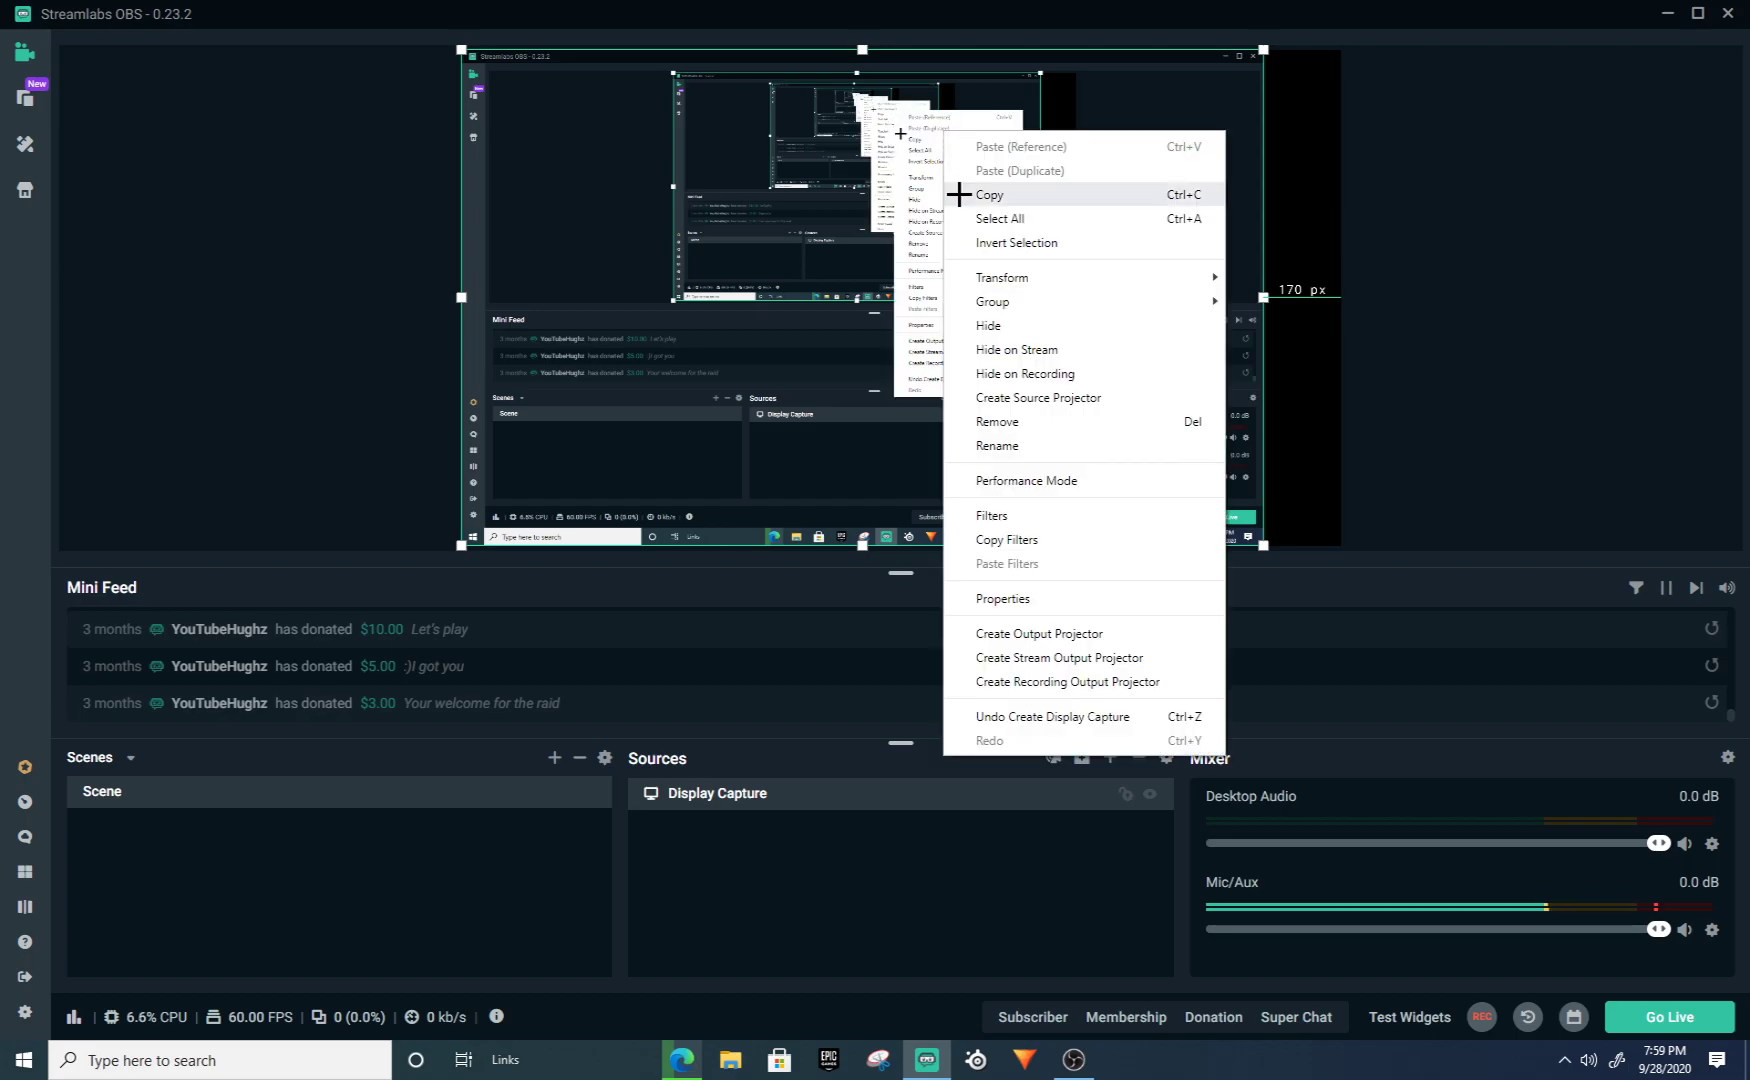
{"action": "mouse_move", "coordinate": [980, 278]}
{"action": "left_click", "coordinate": [1301, 296]}
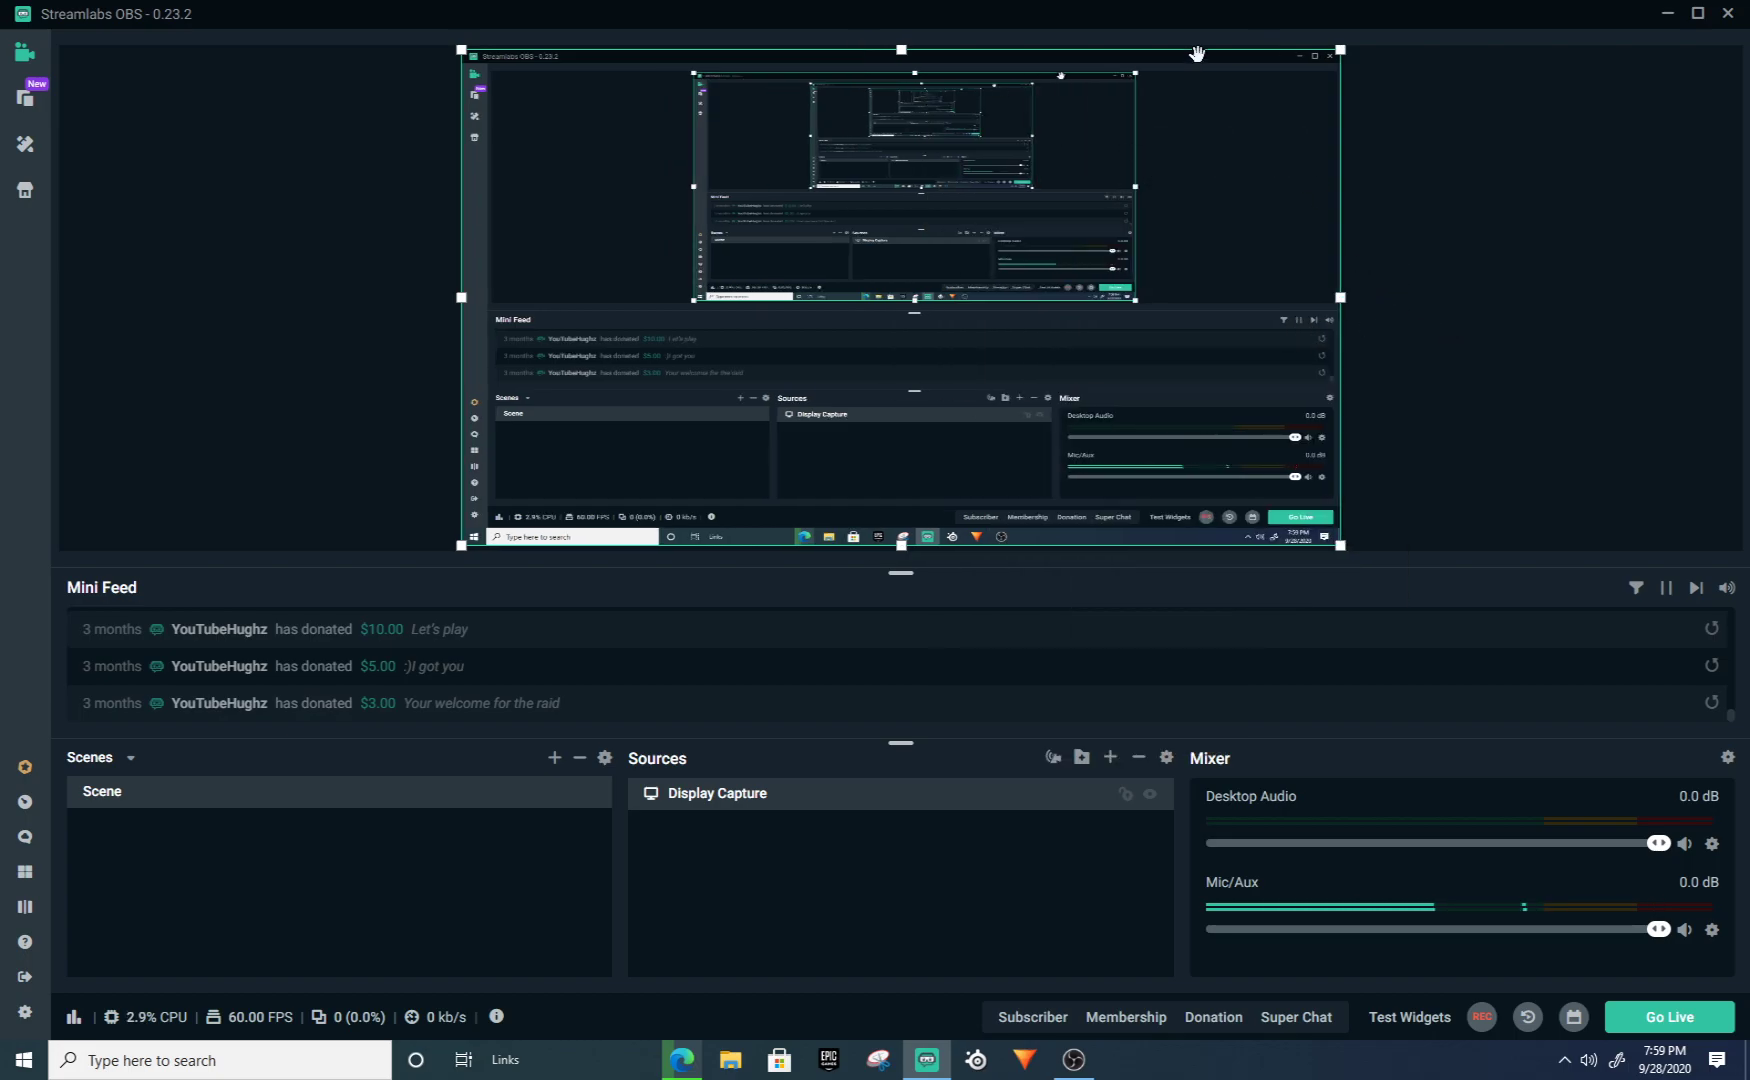
{"action": "left_click", "coordinate": [1110, 757]}
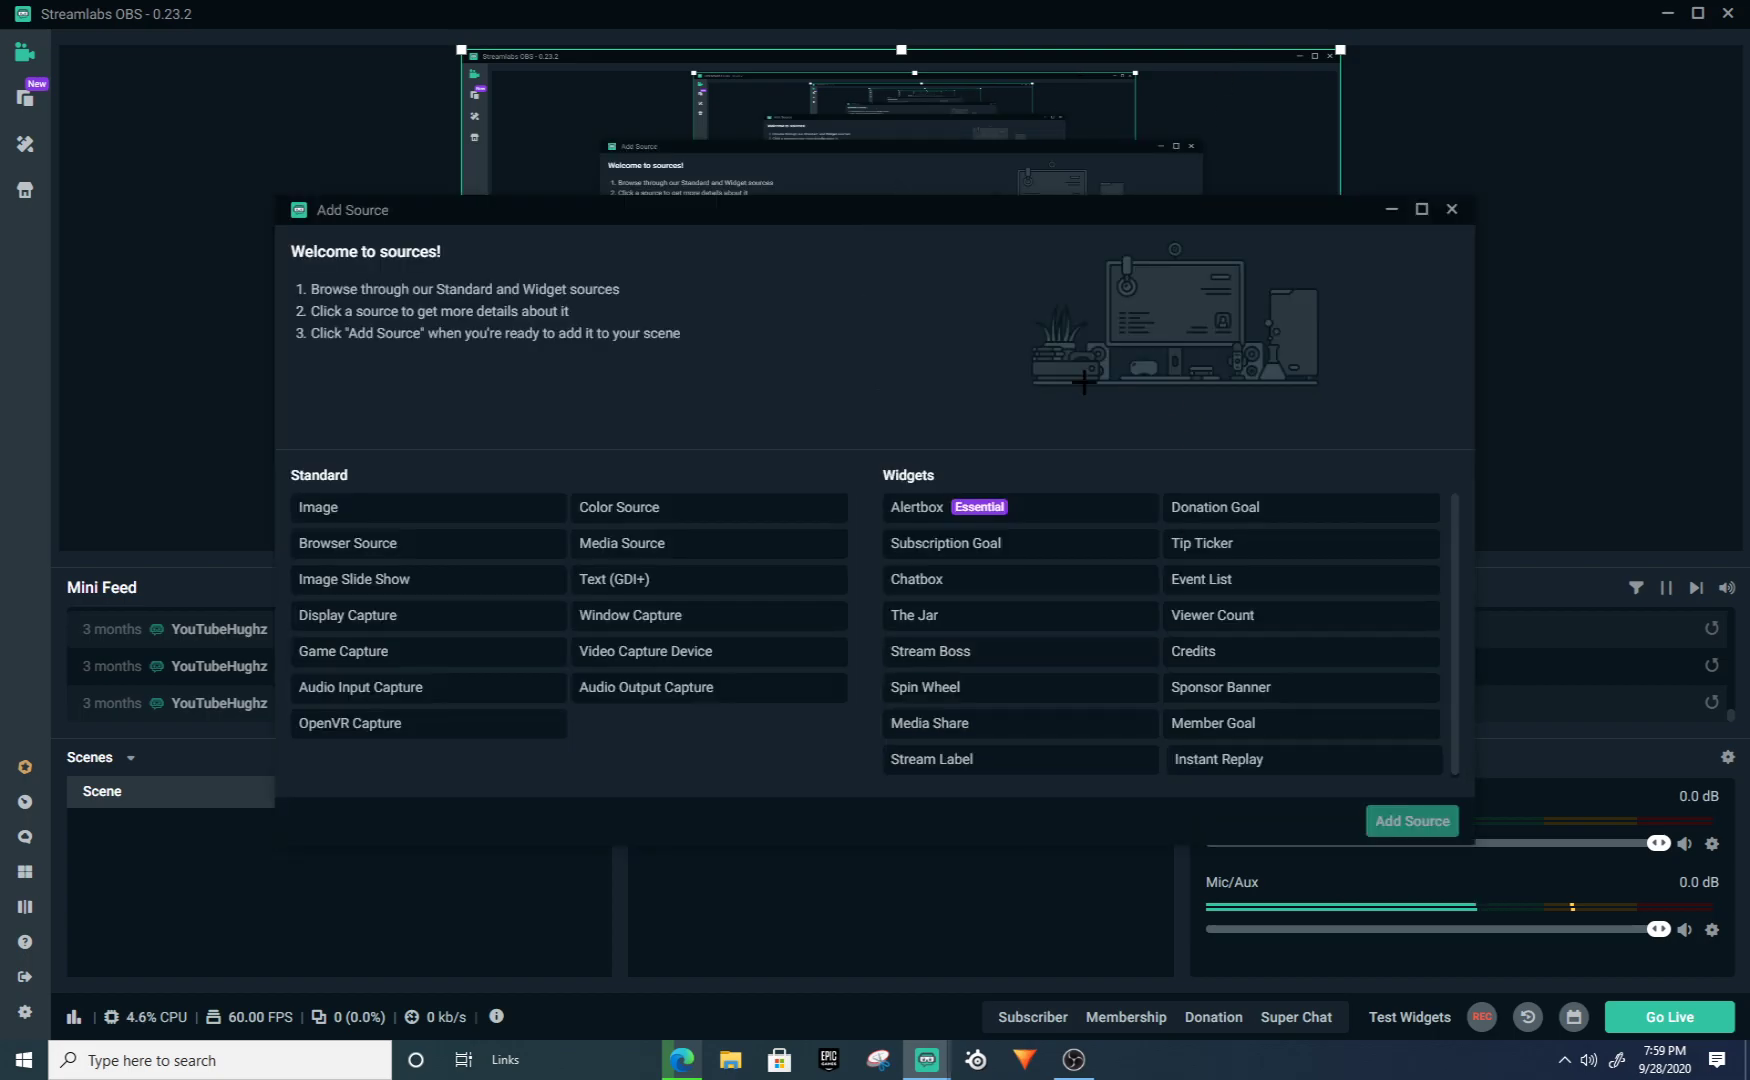
Step: Add an Alertbox widget and drag it down into the upper-middle of the canvas
{"action": "left_click", "coordinate": [972, 506]}
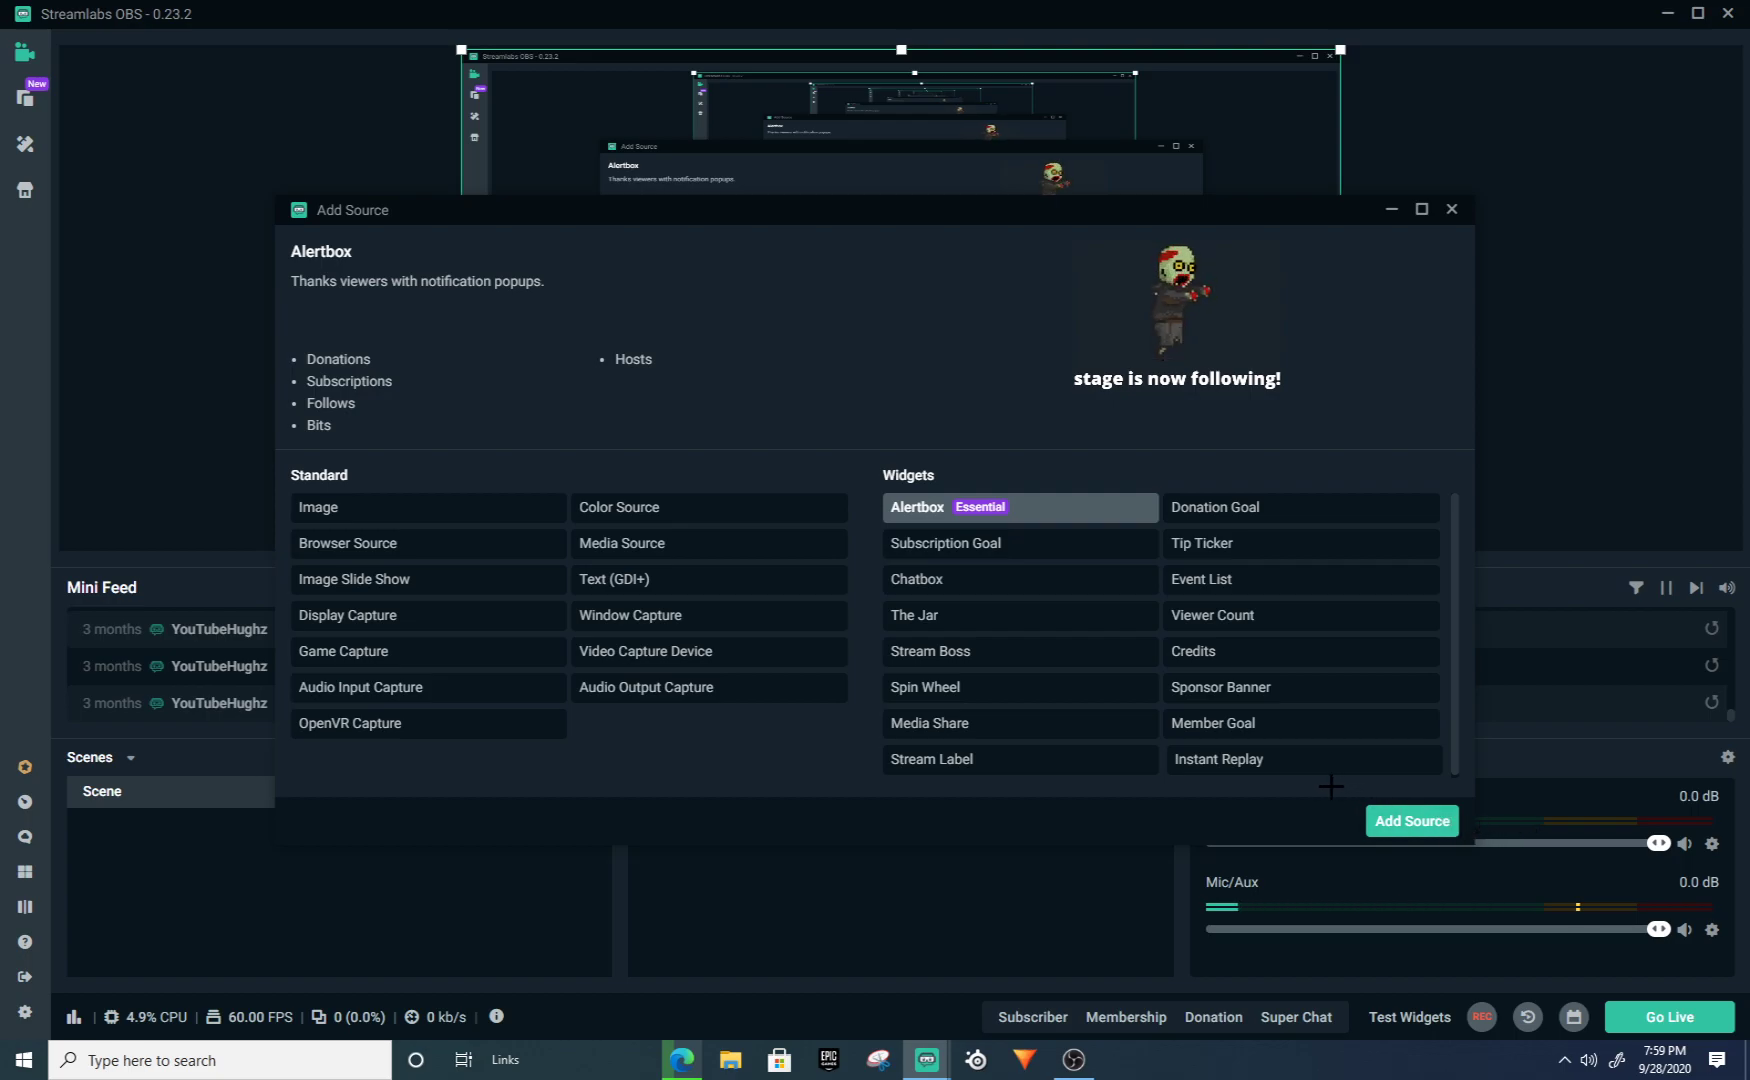
{"action": "left_click", "coordinate": [1432, 818]}
{"action": "left_click", "coordinate": [1138, 655]}
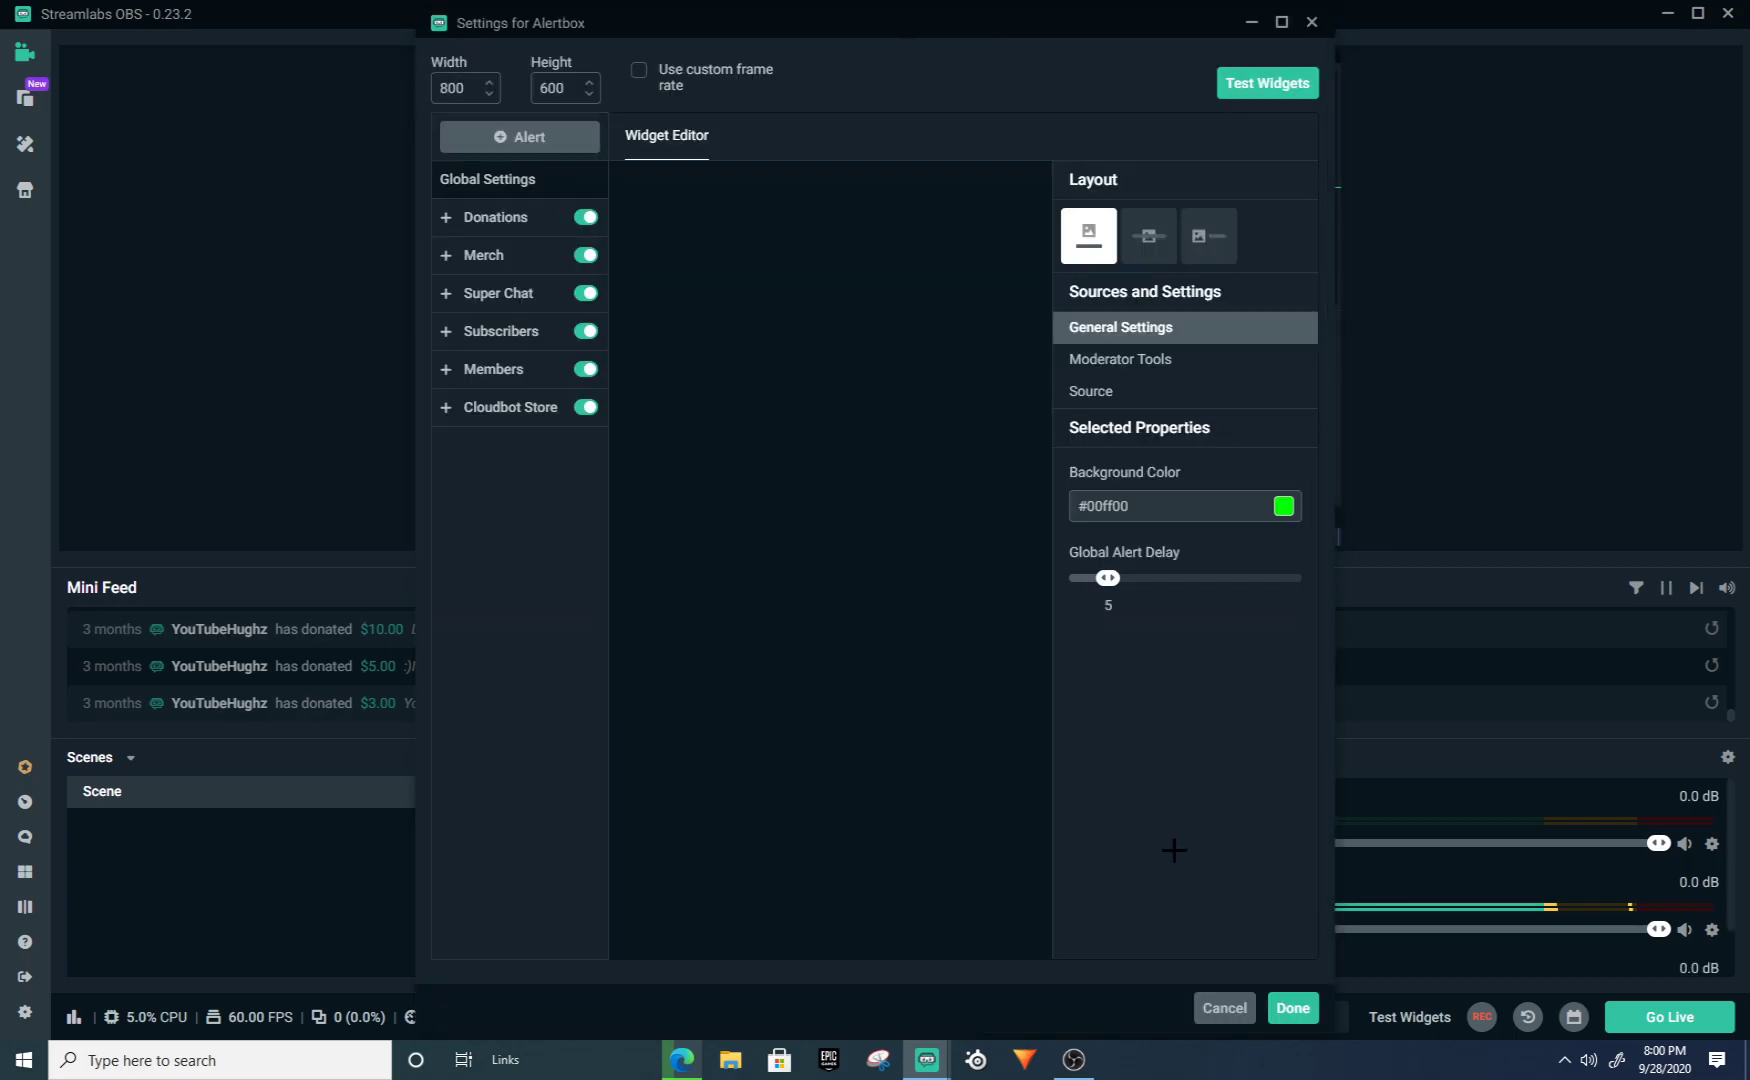
{"action": "left_click", "coordinate": [1289, 1004]}
{"action": "left_click_drag", "start_coordinate": [1003, 272], "coordinate": [1030, 306]}
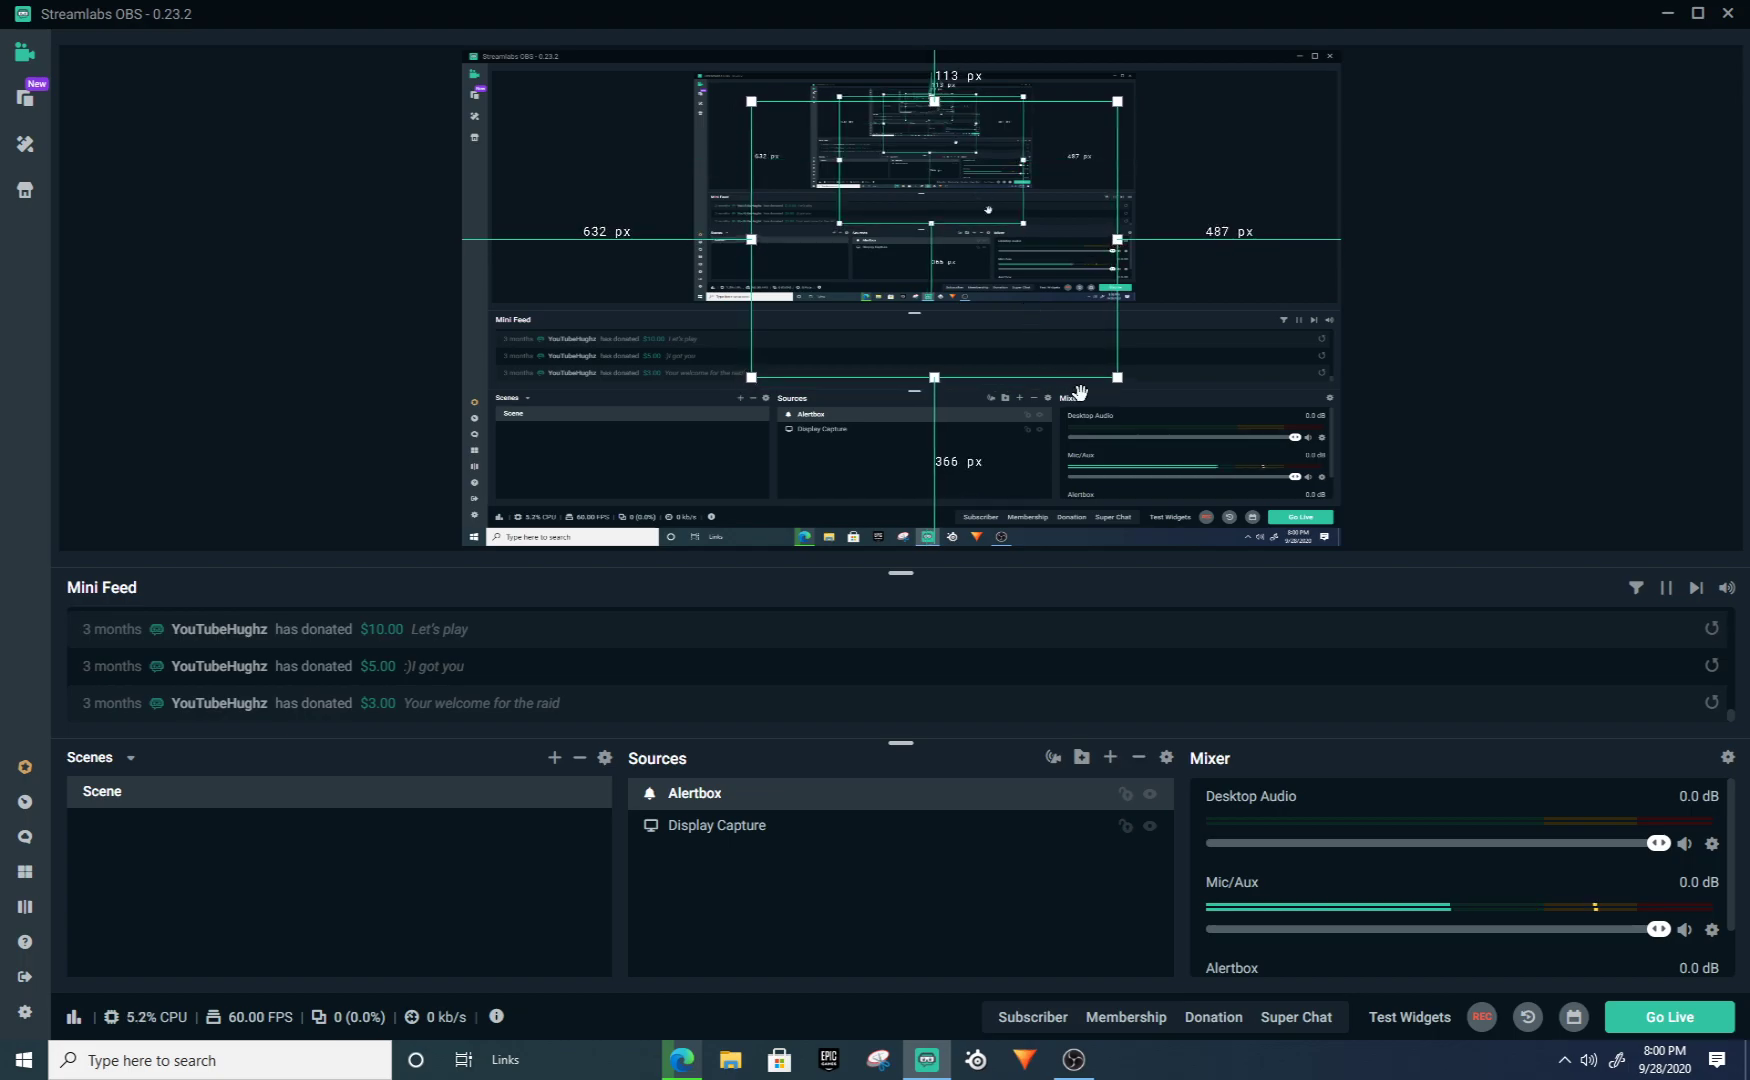
Step: Fire a test donation alert and nudge the Alertbox slightly lower and left
{"action": "left_click", "coordinate": [1398, 1020]}
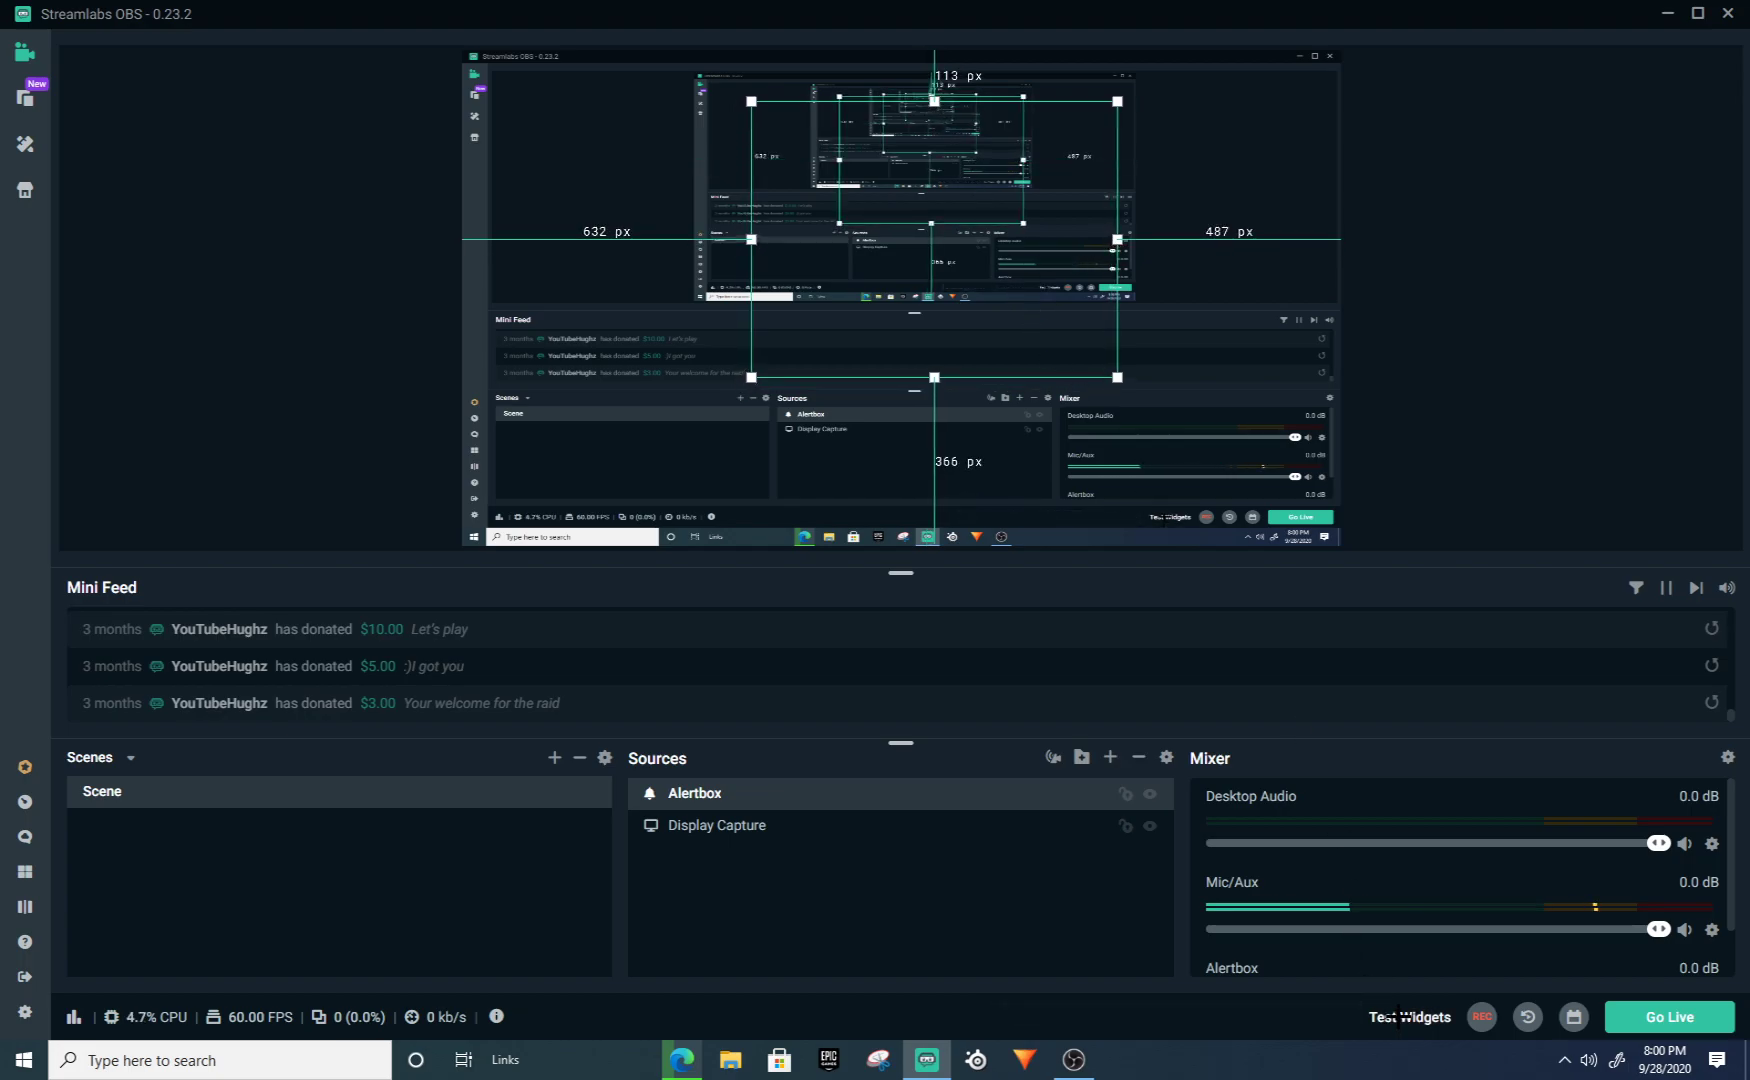
{"action": "left_click", "coordinate": [1398, 1017]}
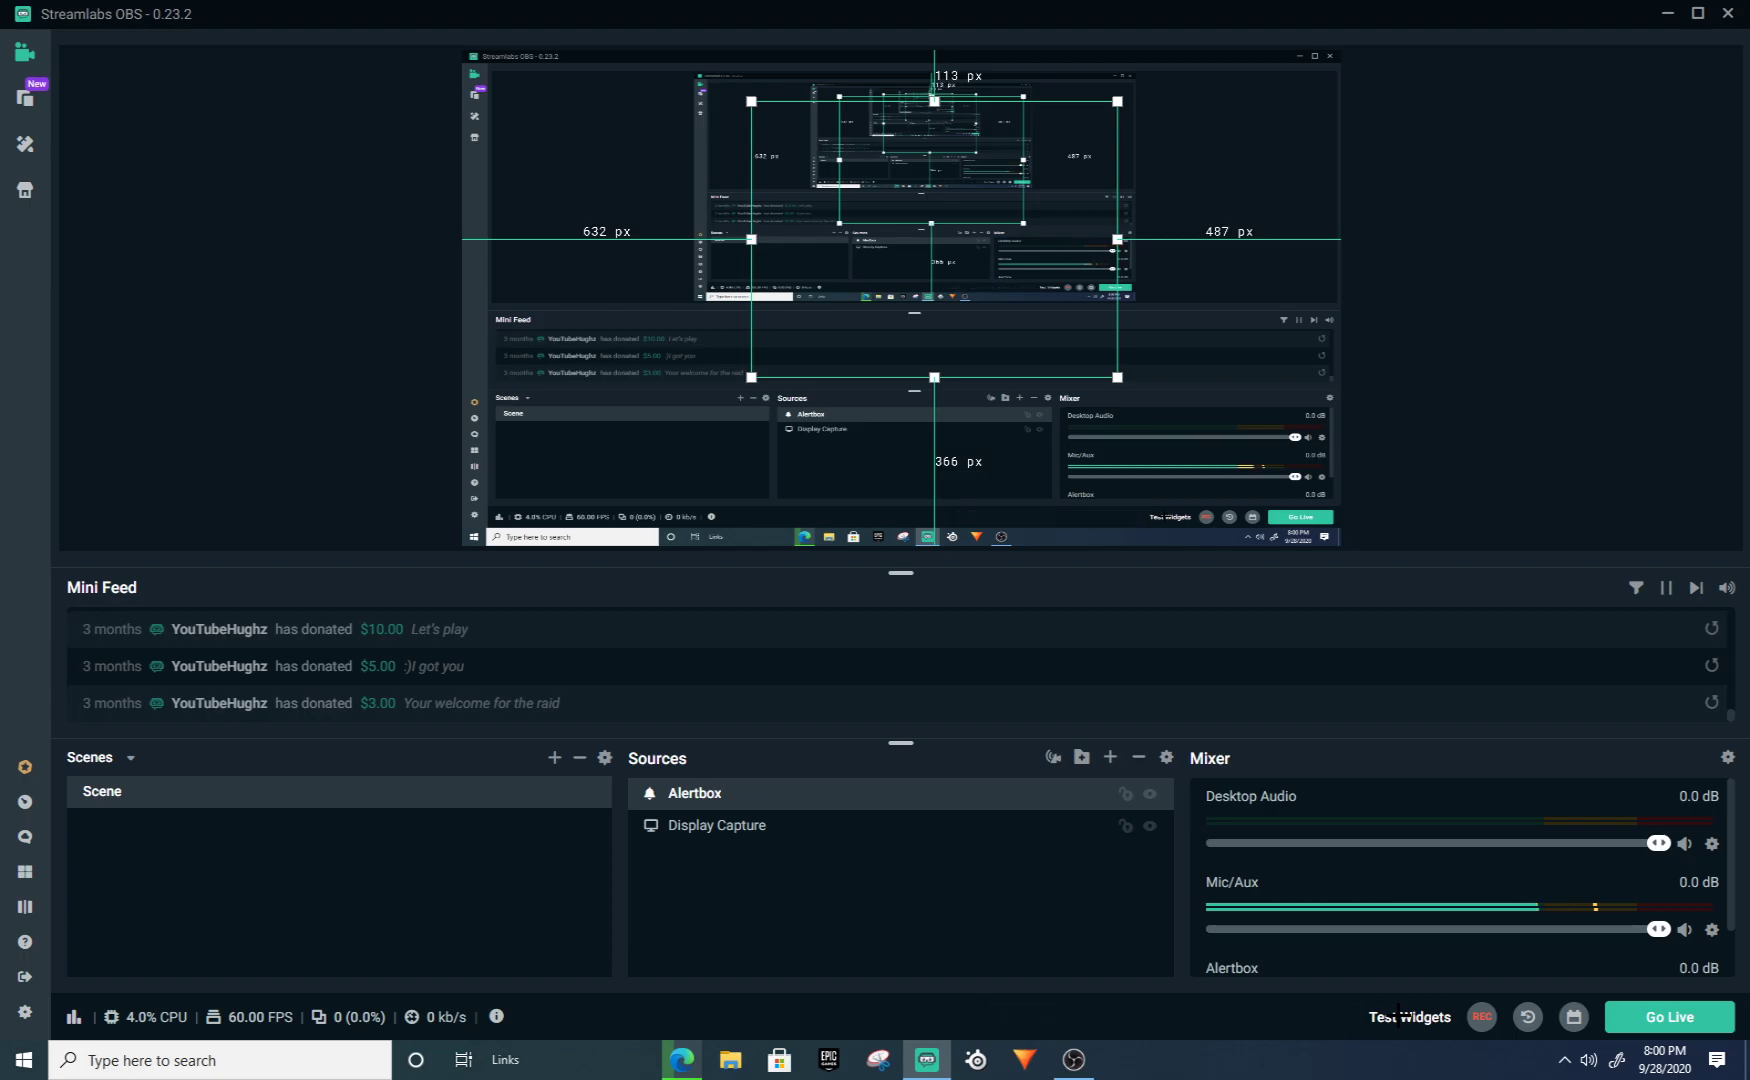
{"action": "left_click", "coordinate": [1193, 1017]}
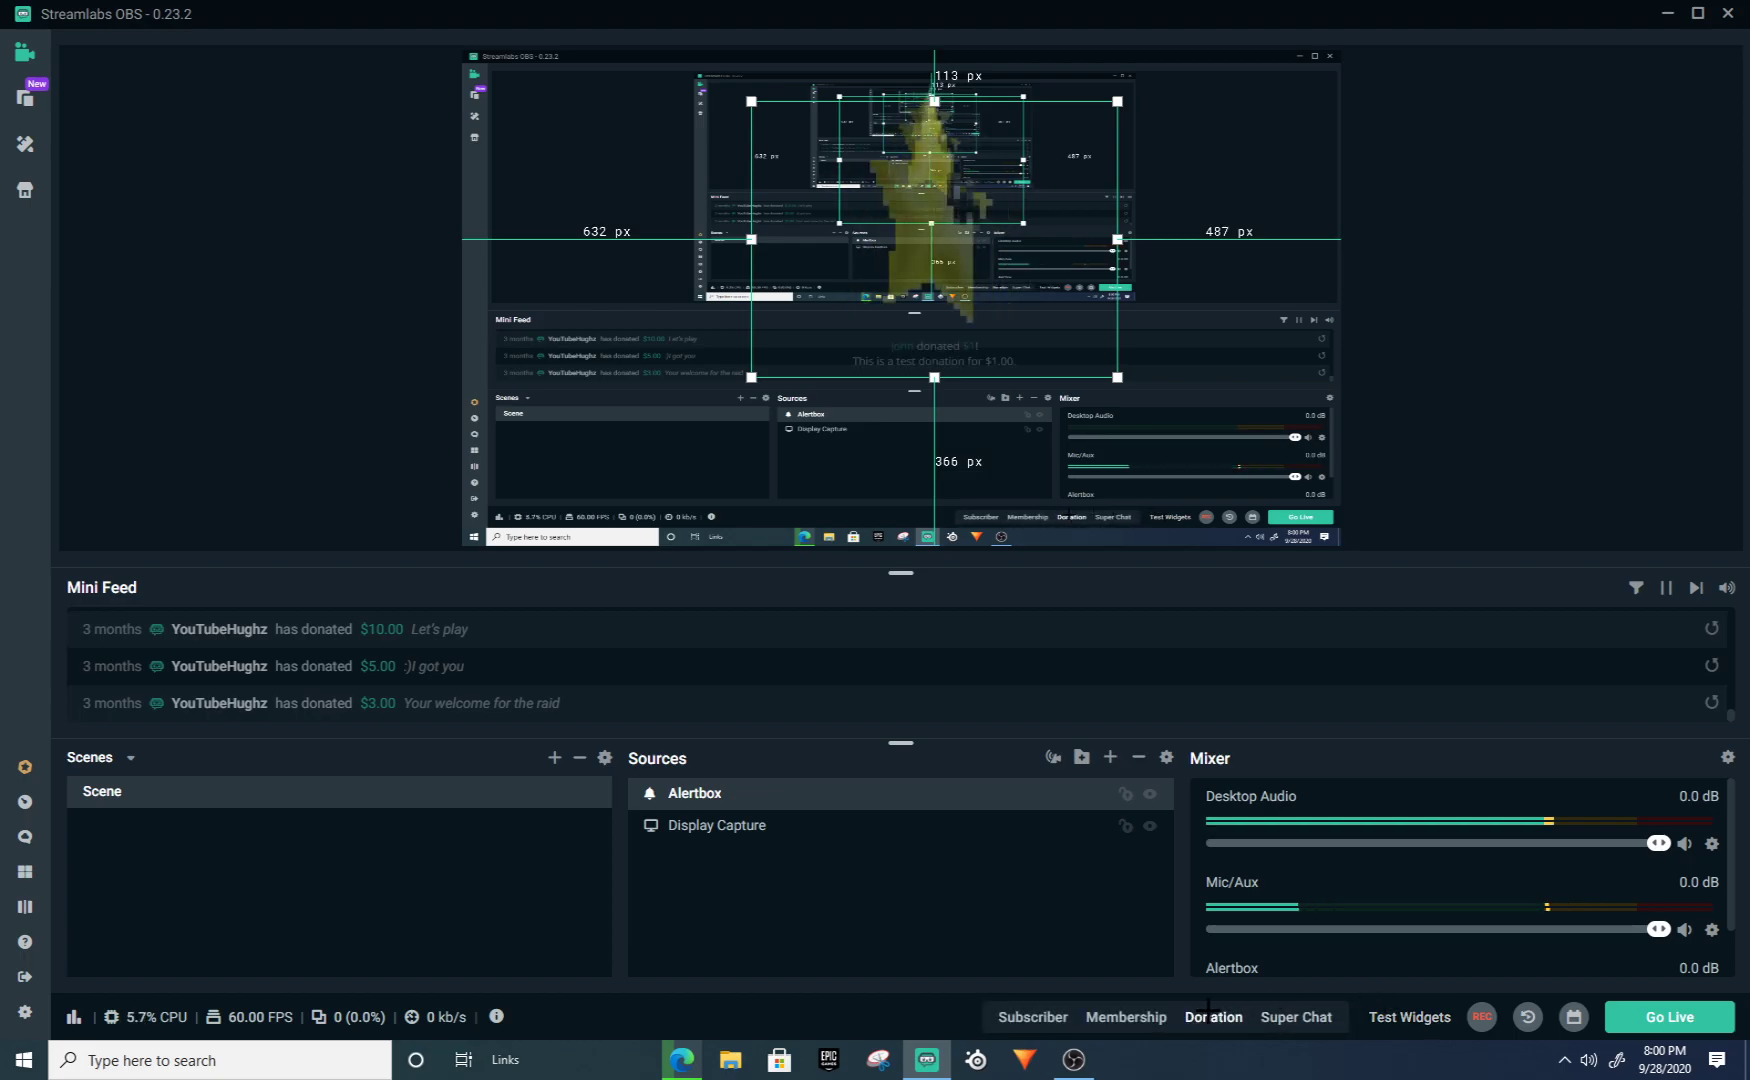
{"action": "left_click_drag", "start_coordinate": [1036, 349], "coordinate": [1026, 364]}
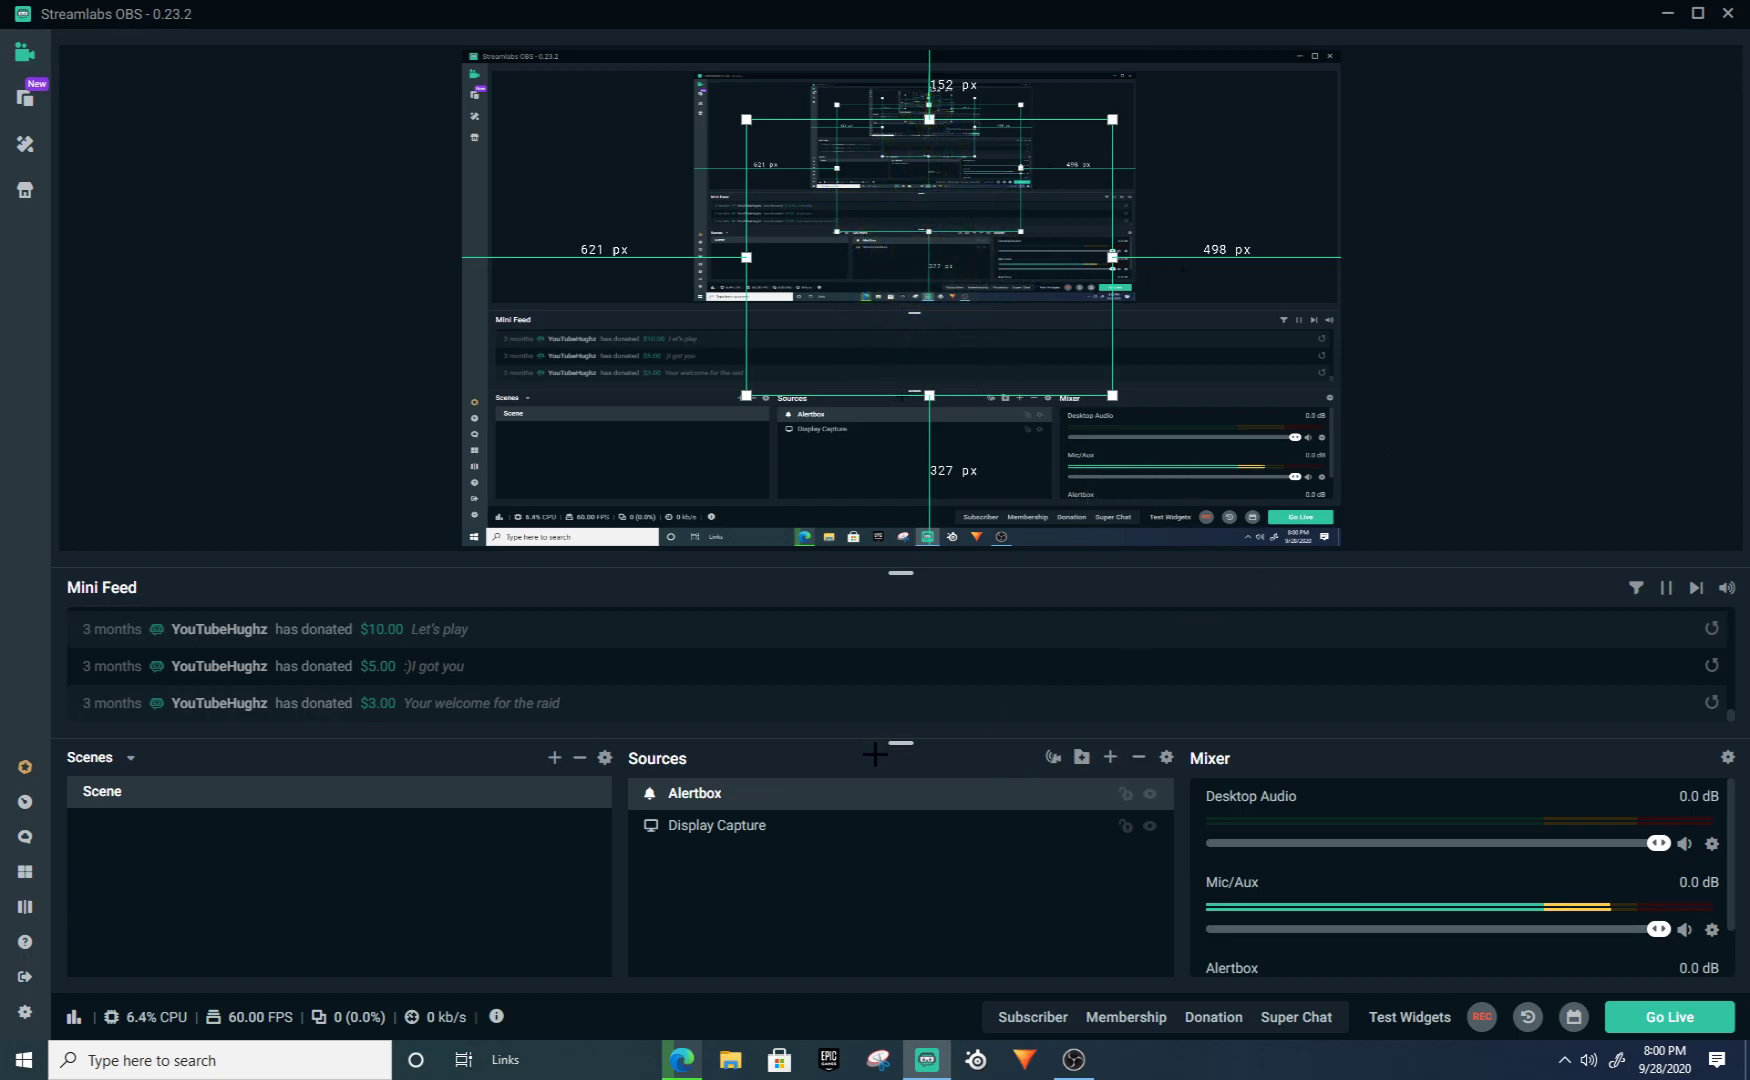
{"action": "left_click", "coordinate": [1108, 758]}
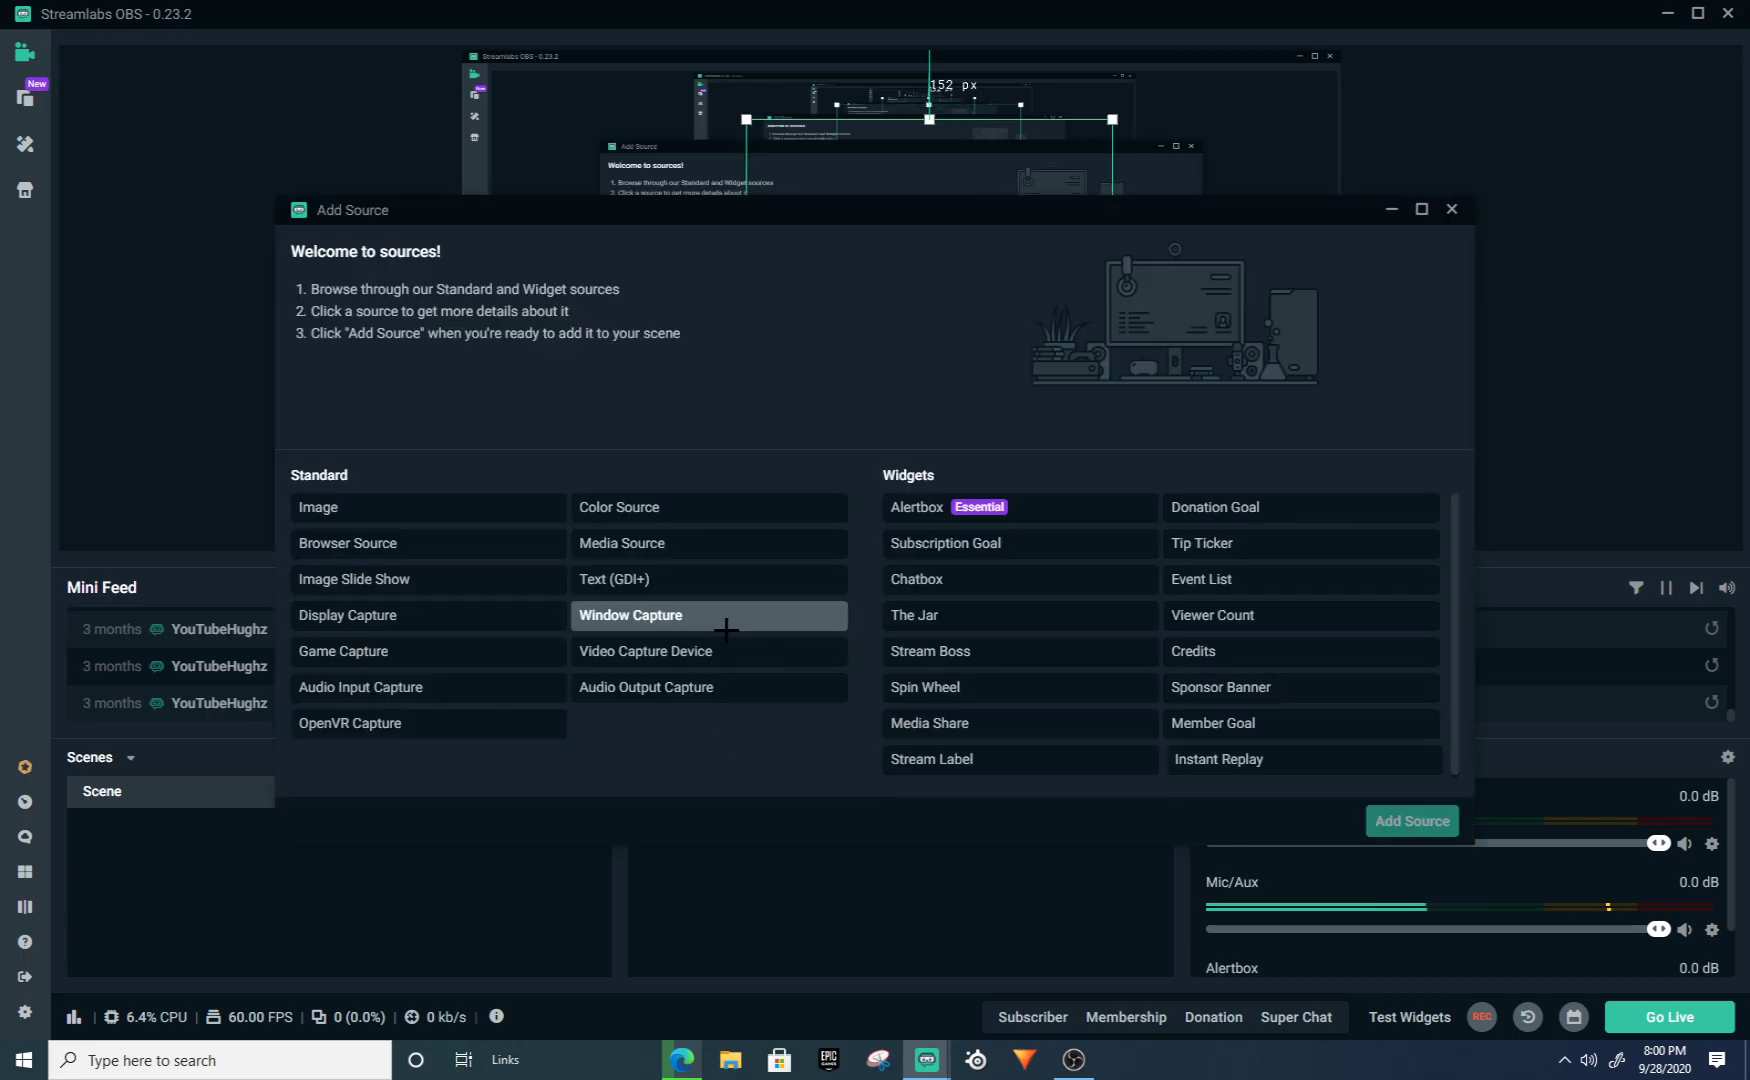
Step: Add an Audio Output Capture source to the scene with default settings
{"action": "left_click", "coordinate": [696, 687]}
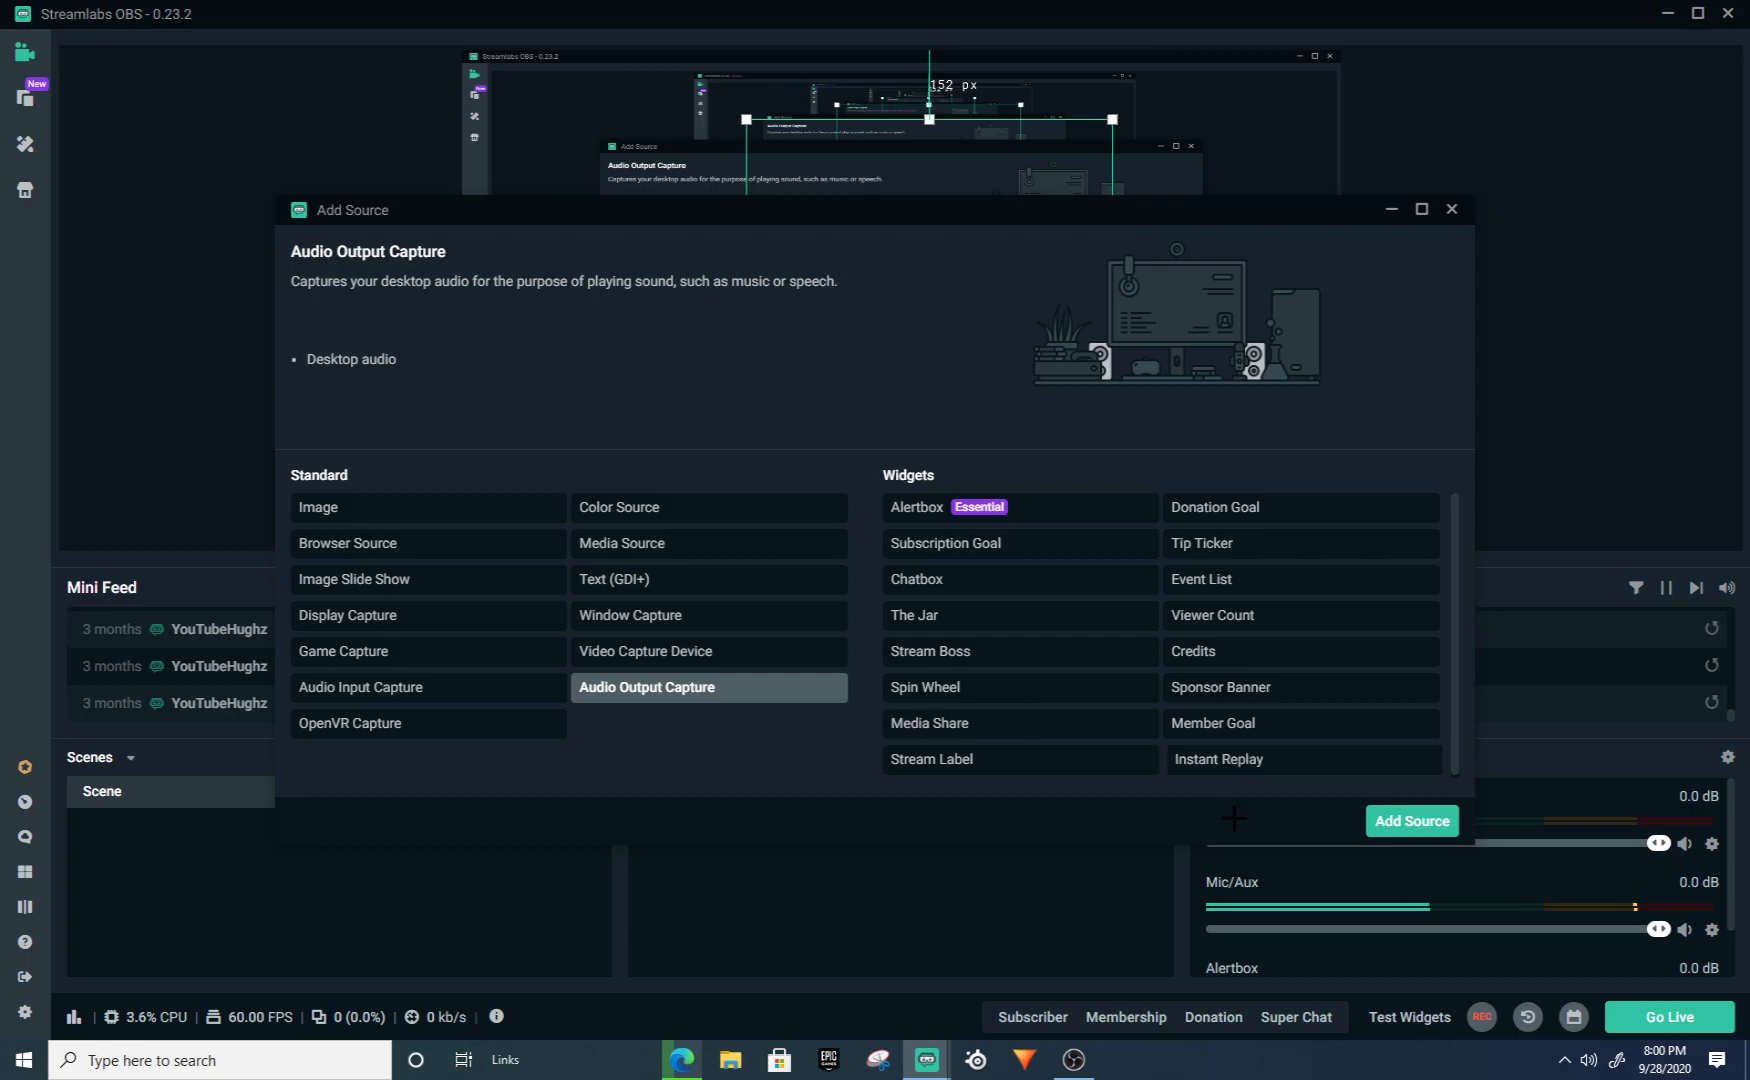
{"action": "left_click", "coordinate": [1420, 818]}
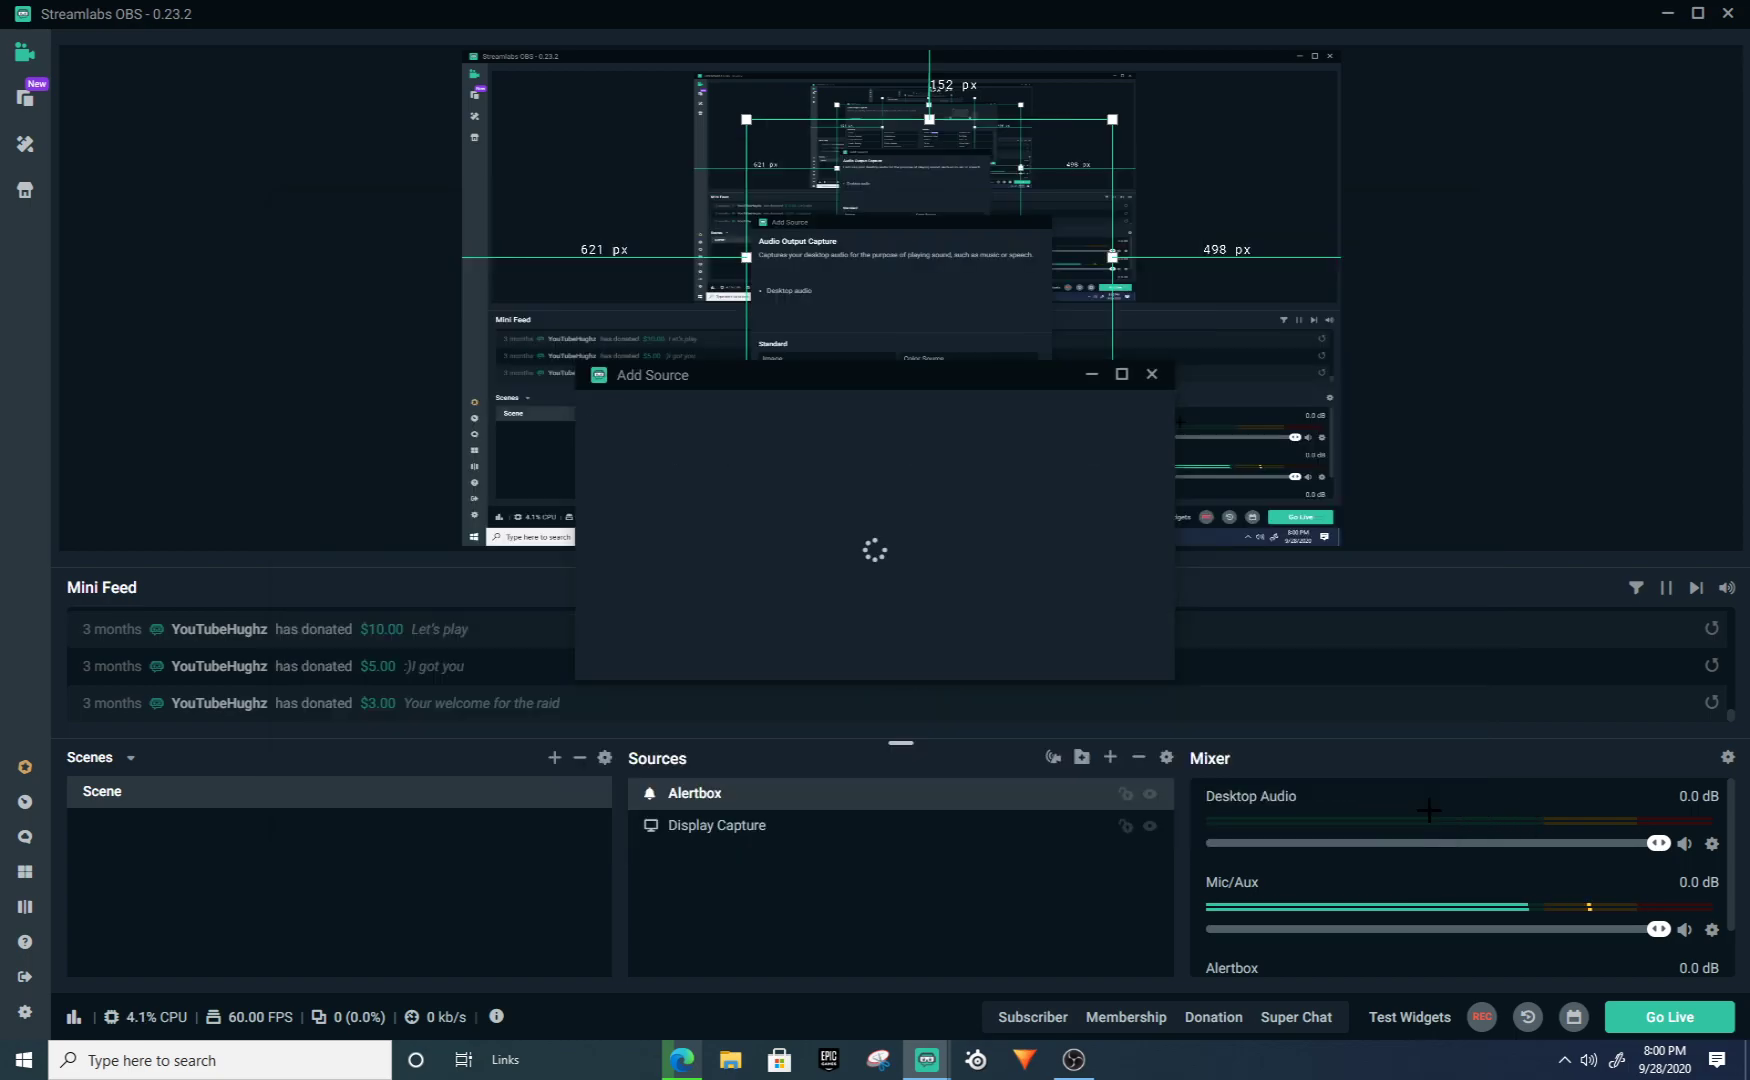
{"action": "left_click", "coordinate": [1112, 656]}
{"action": "left_click", "coordinate": [1128, 895]}
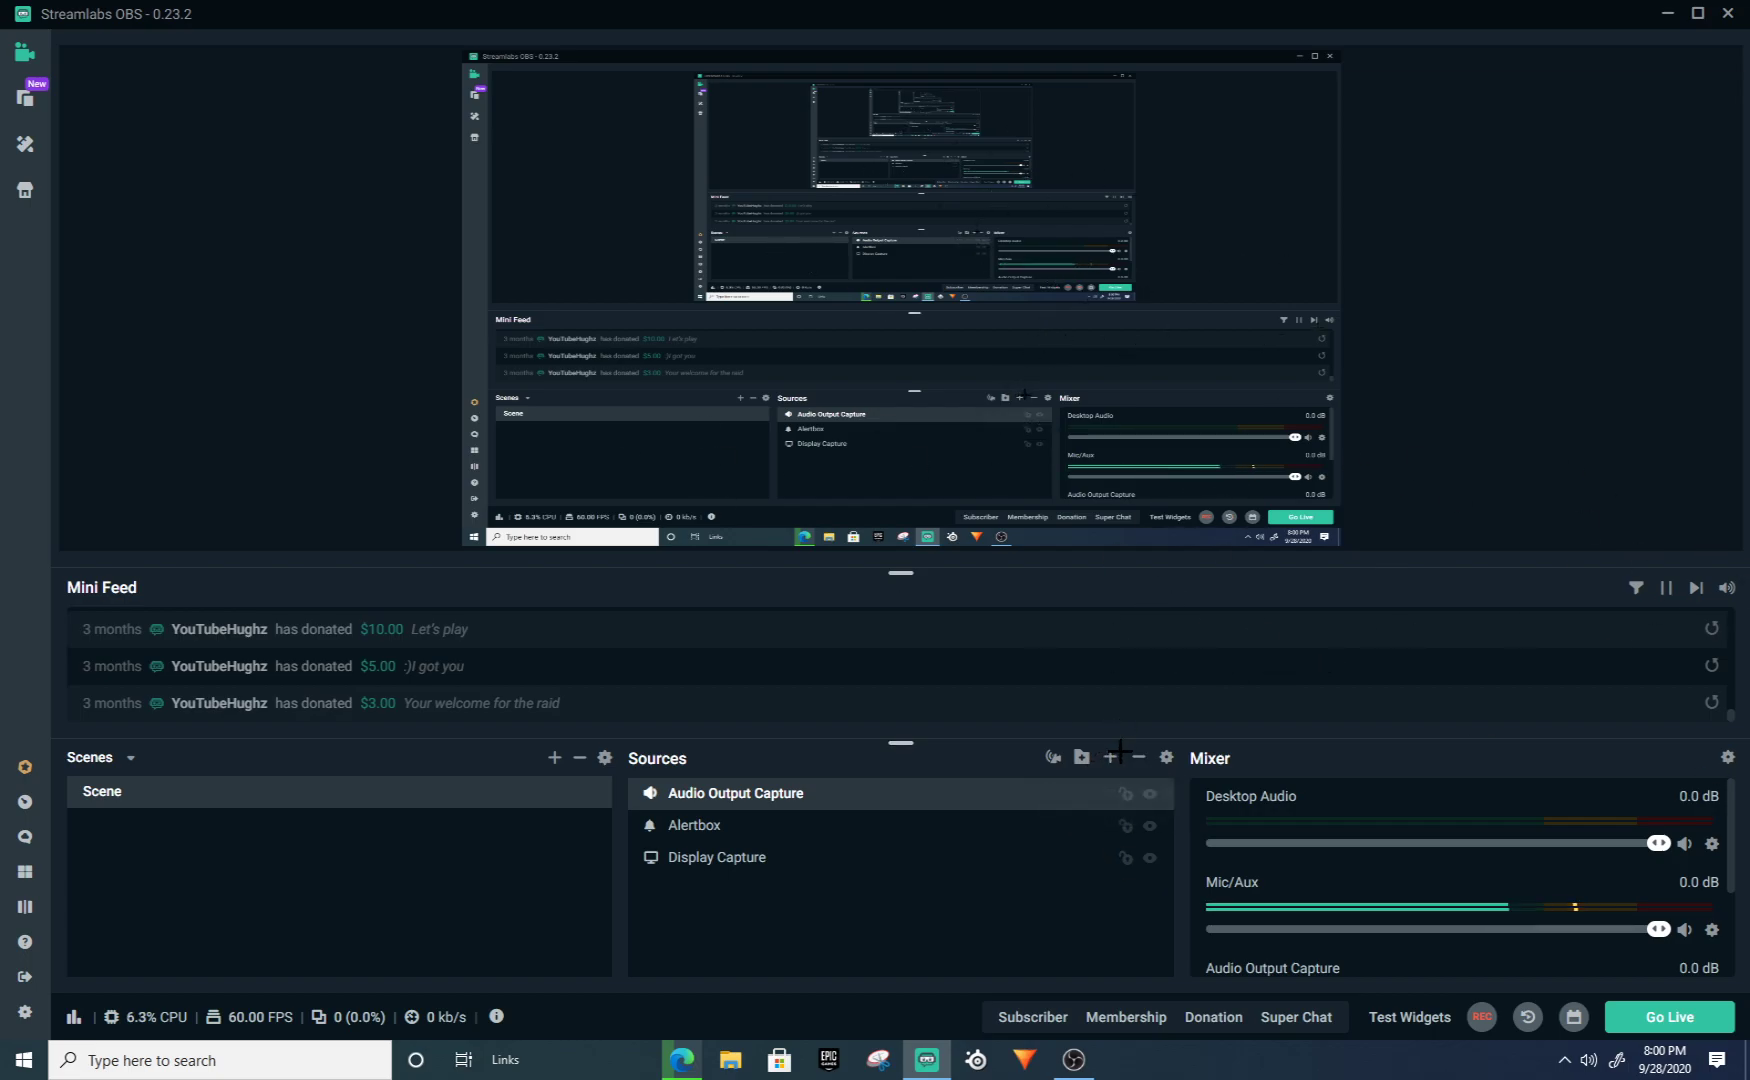
{"action": "left_click", "coordinate": [1110, 756]}
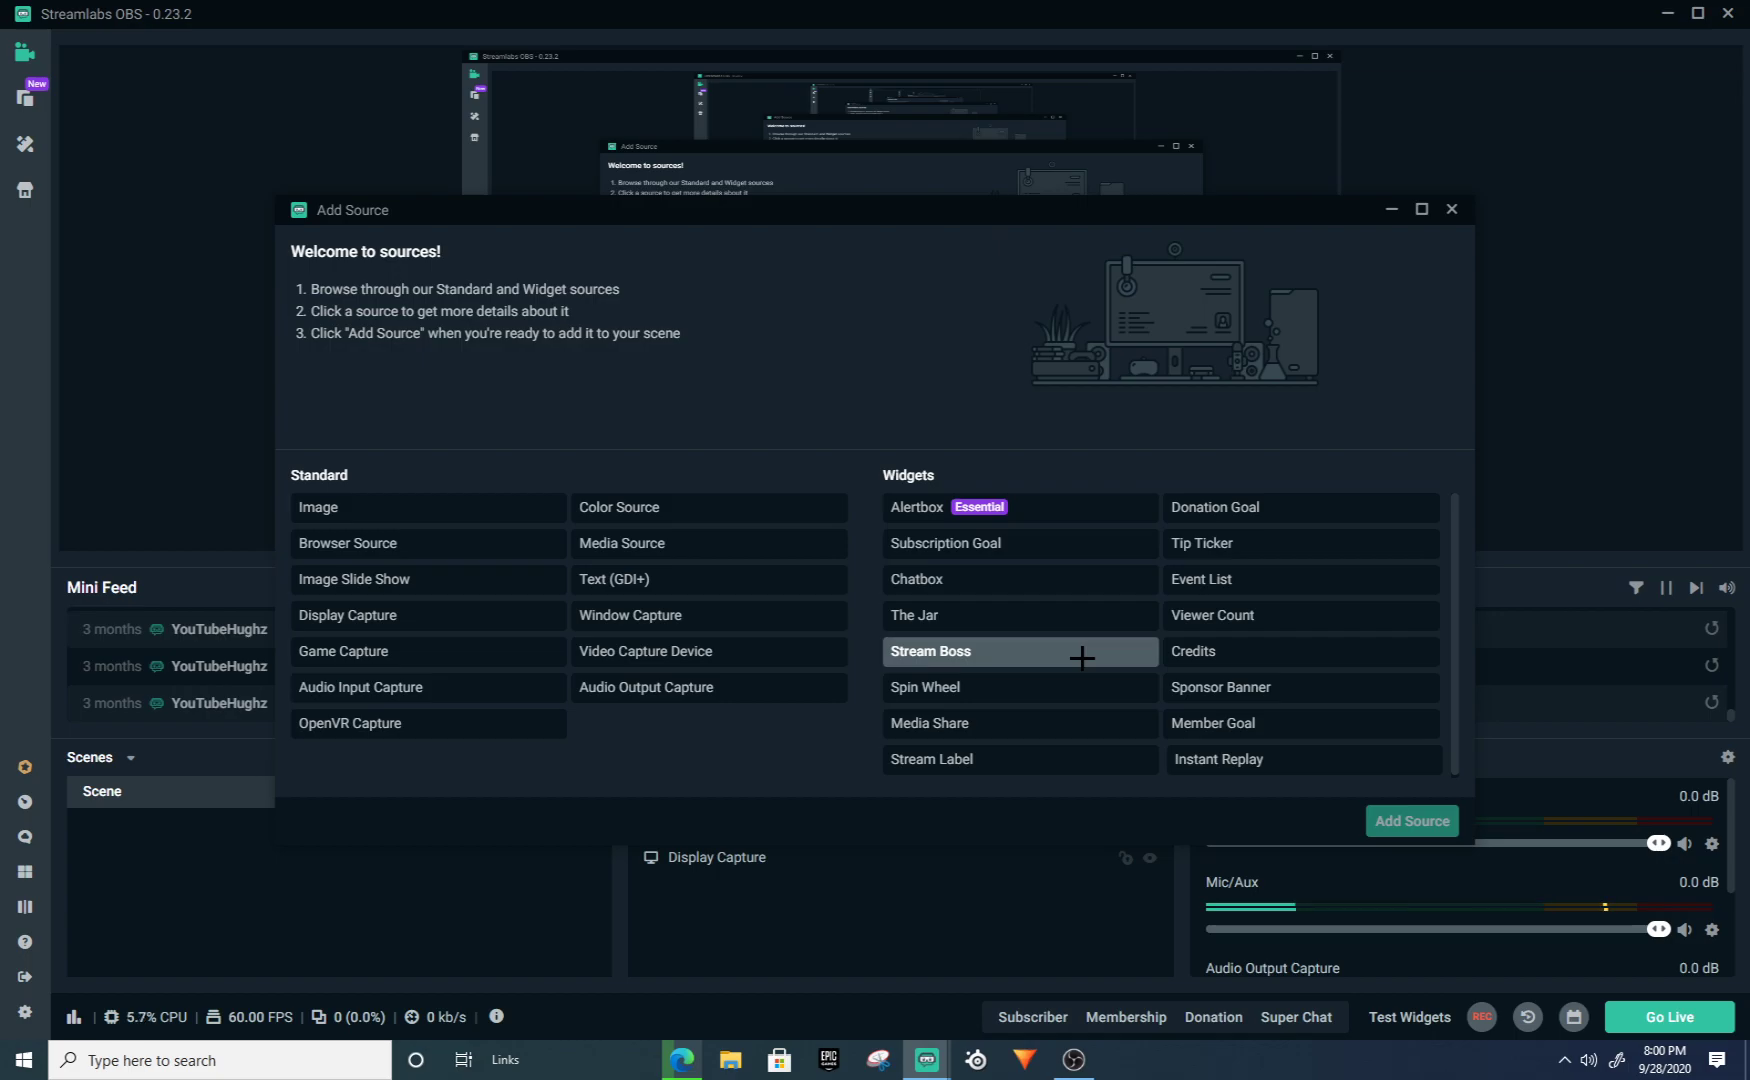
Step: Add a Video Capture Device source with default settings
{"action": "left_click", "coordinate": [722, 650]}
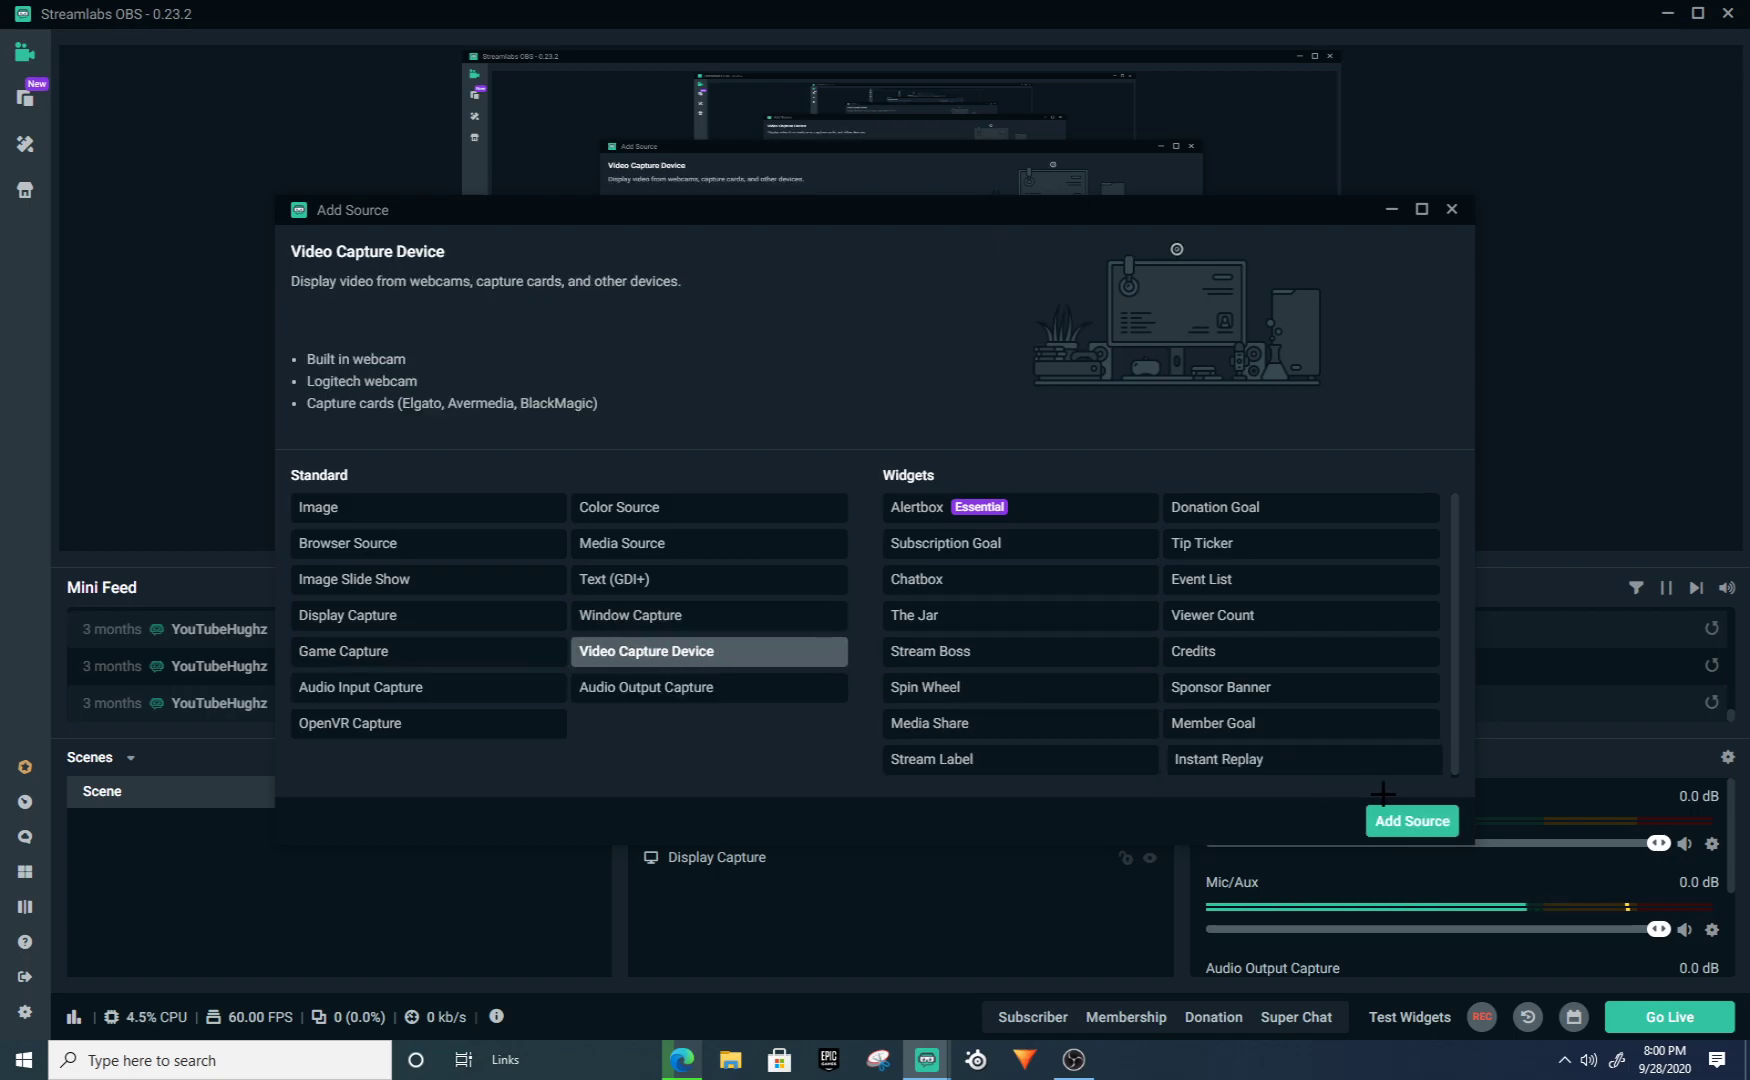
{"action": "left_click", "coordinate": [1405, 818]}
{"action": "left_click", "coordinate": [1153, 656]}
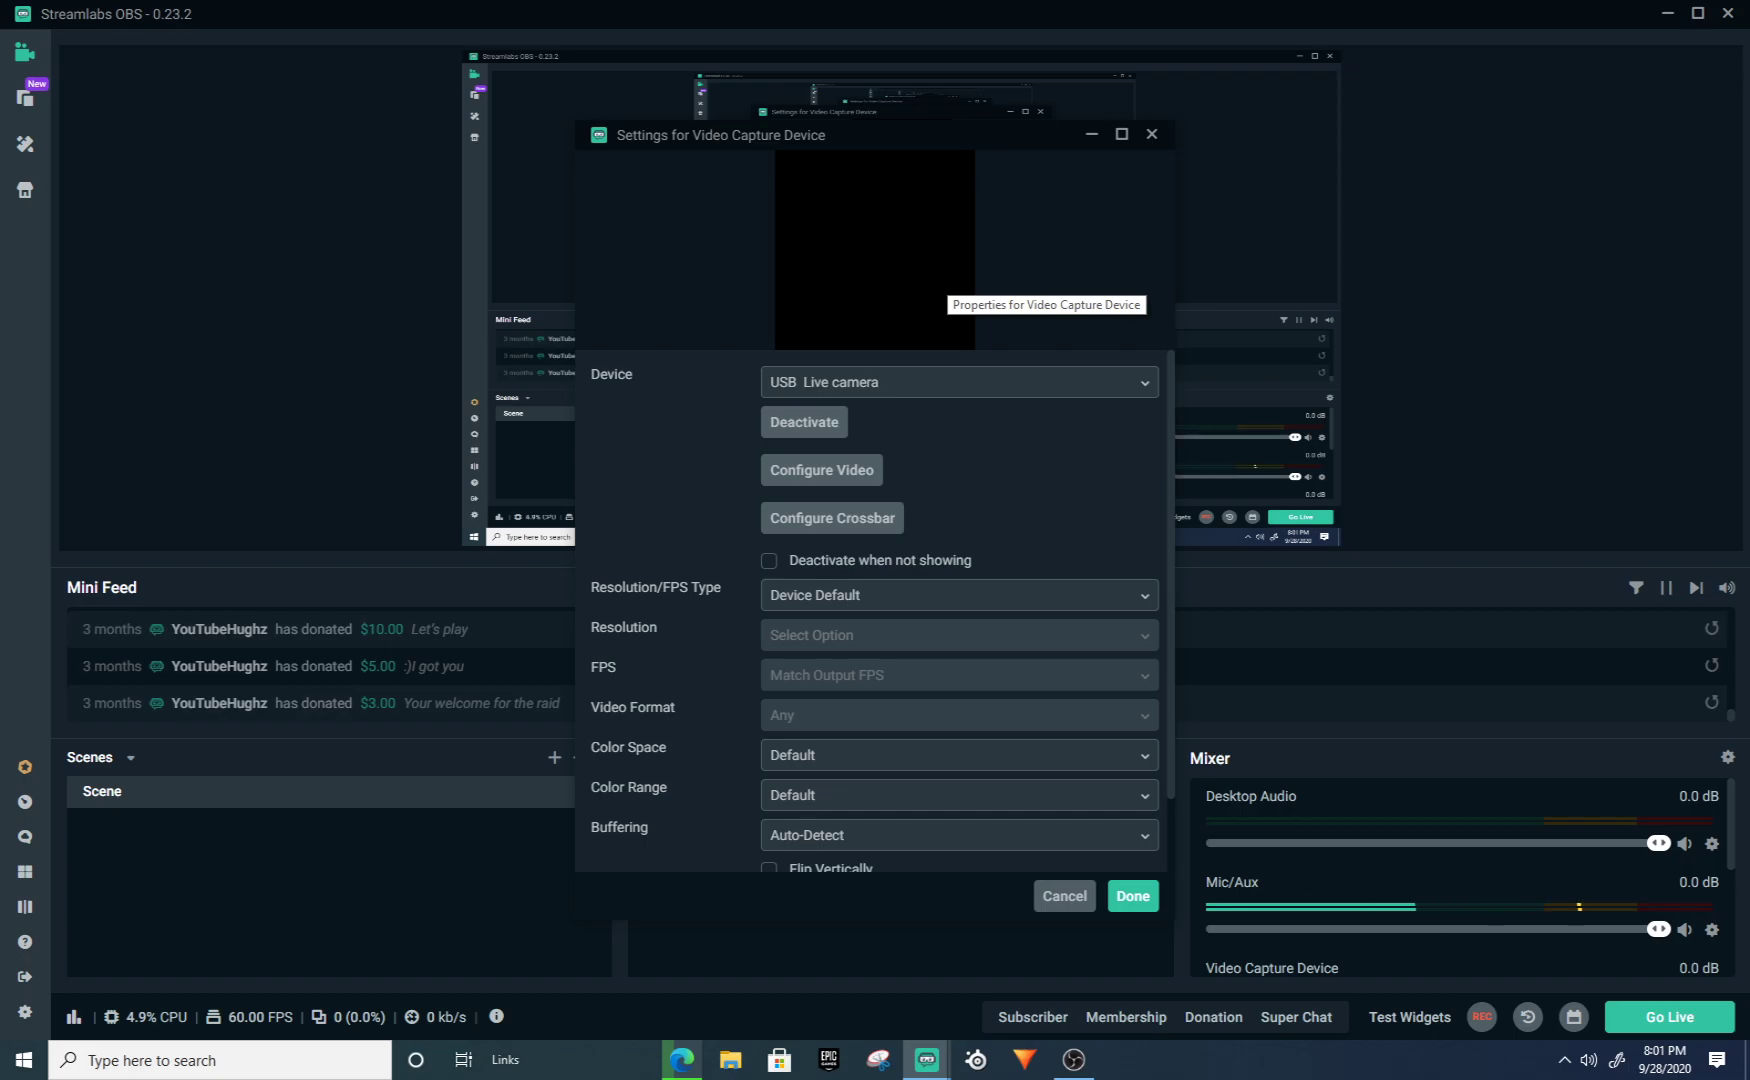
{"action": "left_click", "coordinate": [1133, 895]}
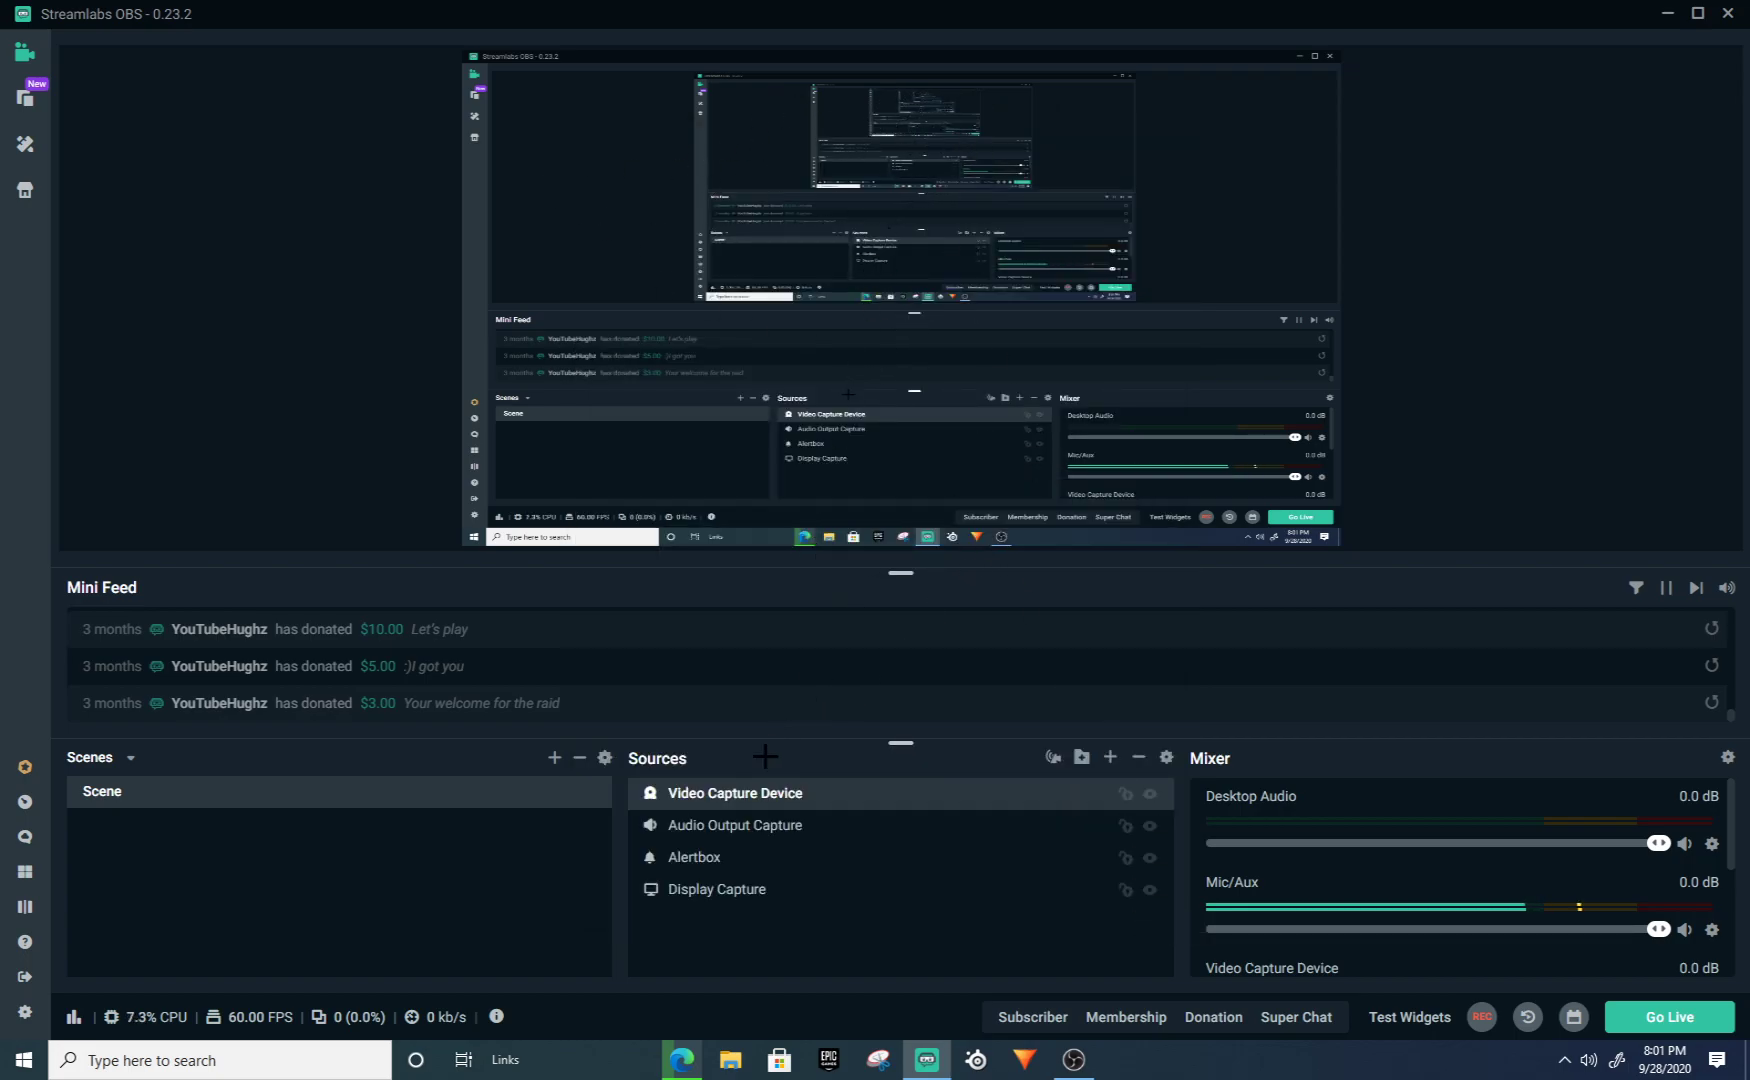
Step: Remove the Video Capture Device source from the scene
{"action": "left_click", "coordinate": [765, 828]}
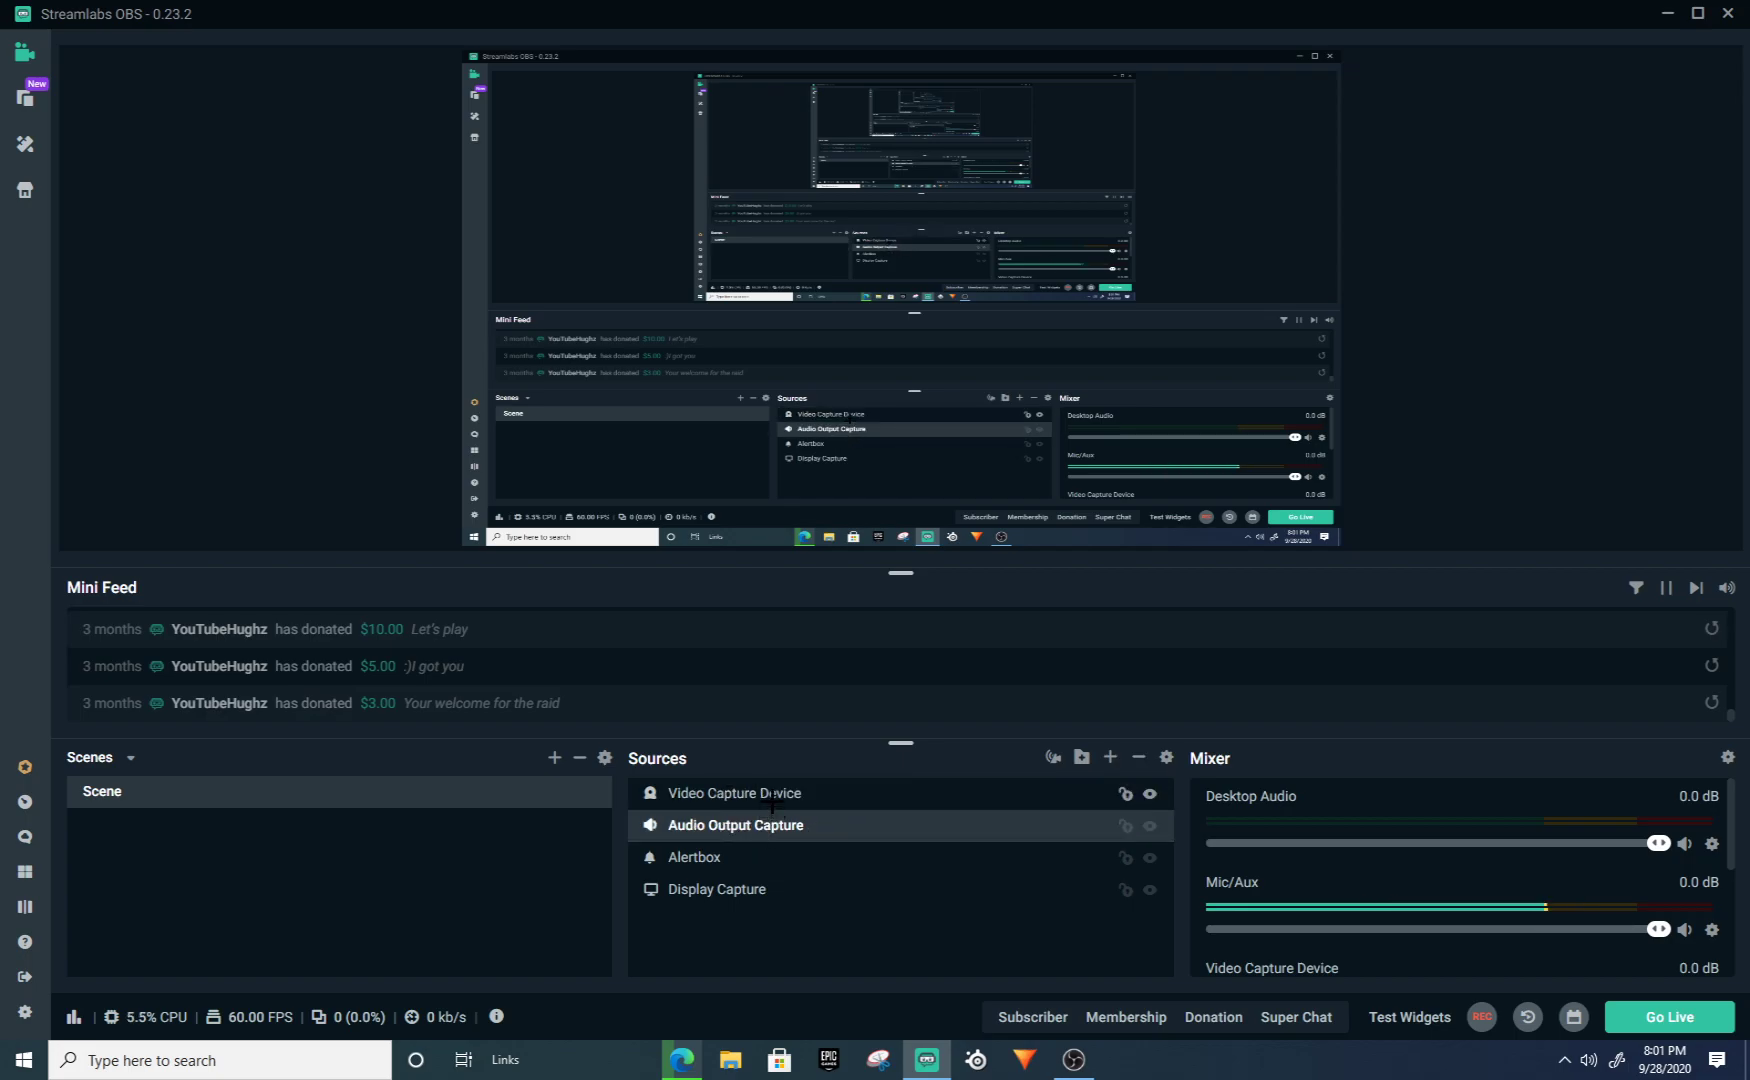
{"action": "left_click", "coordinate": [771, 795]}
{"action": "right_click", "coordinate": [768, 800]}
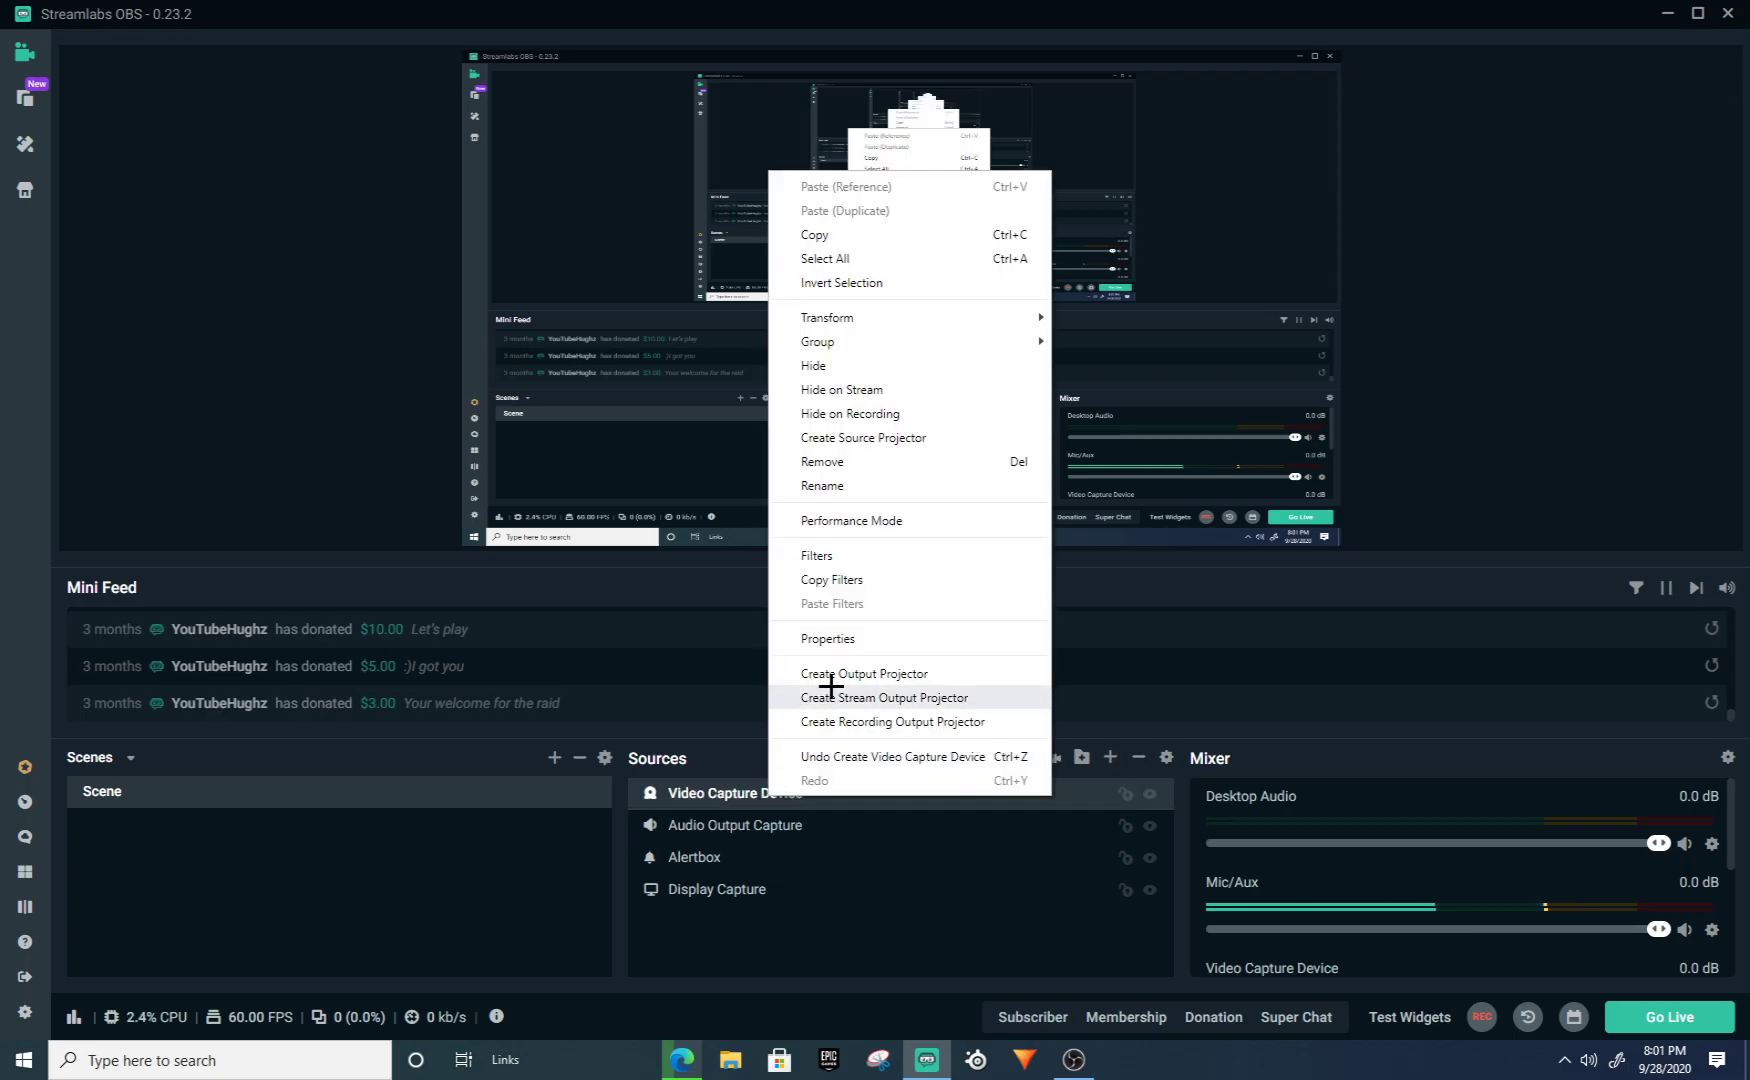
{"action": "left_click", "coordinate": [879, 463]}
{"action": "left_click", "coordinate": [930, 531]}
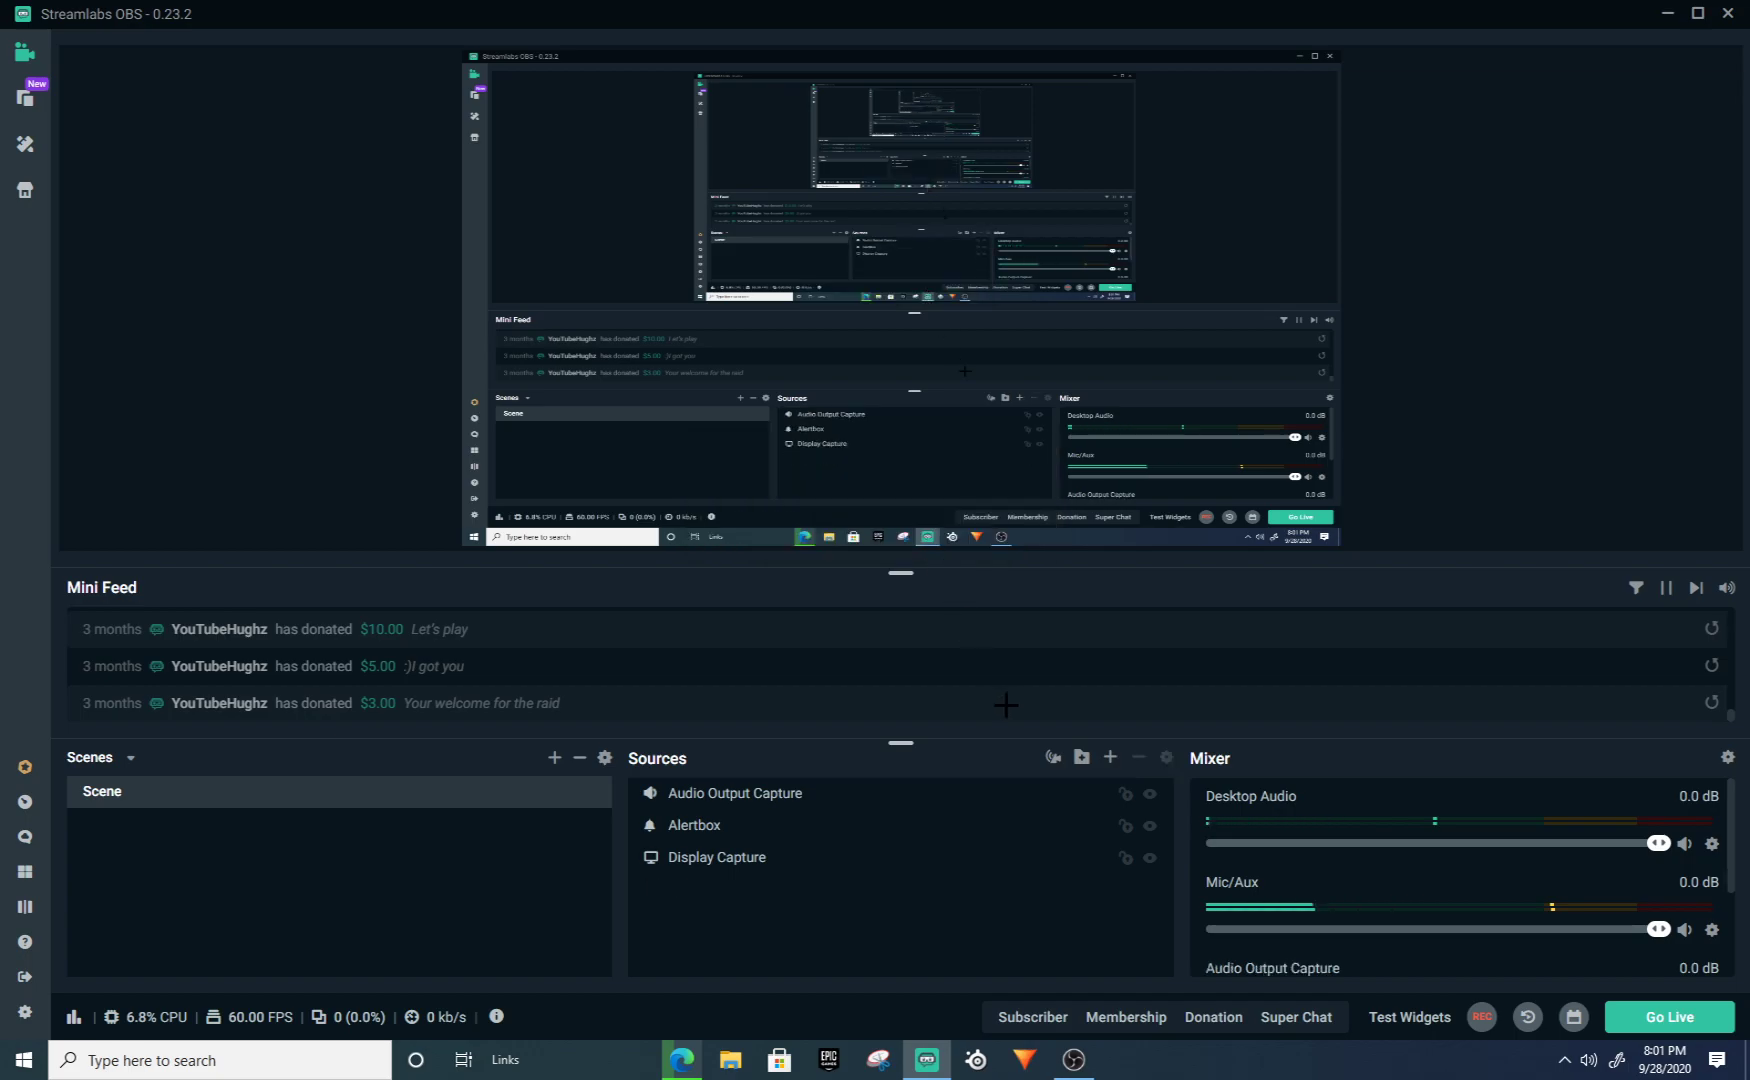
{"action": "left_click", "coordinate": [1110, 757]}
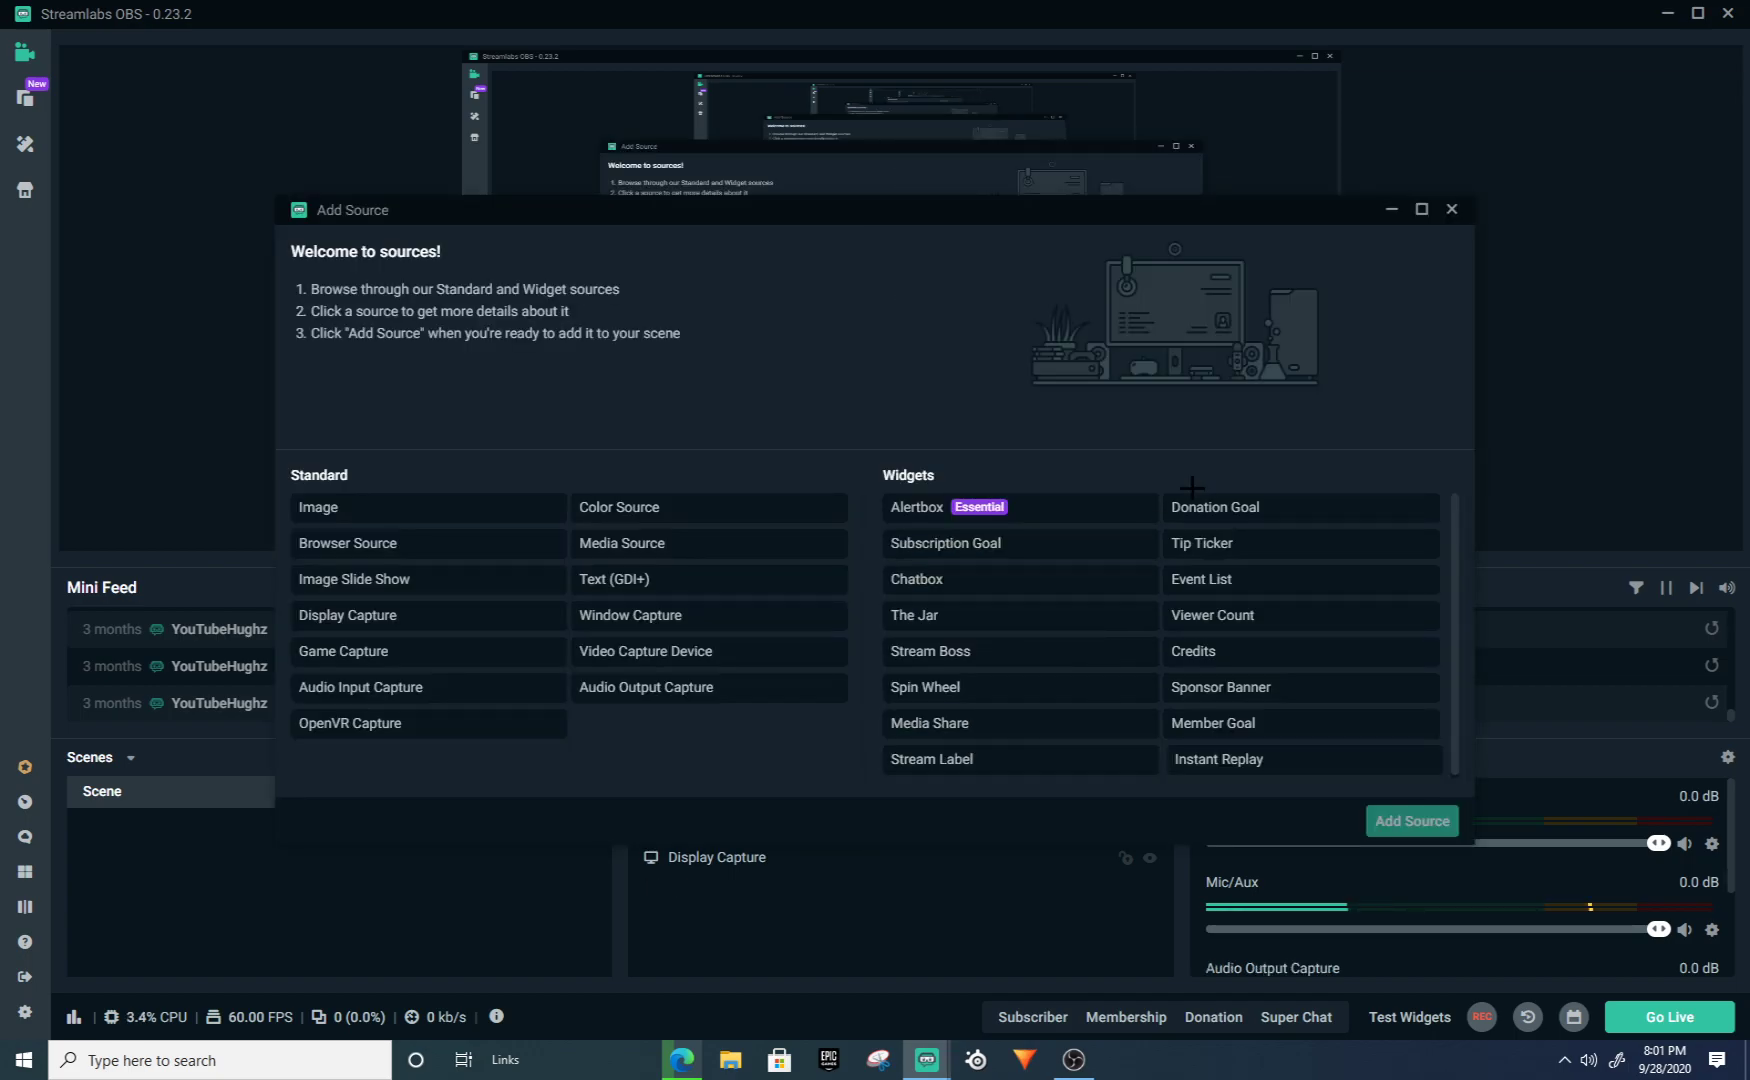
Step: Preview the Donation Goal, Tip Ticker, Event List, Viewer Count, Credits and Sponsor Banner widgets
{"action": "left_click", "coordinate": [1198, 507]}
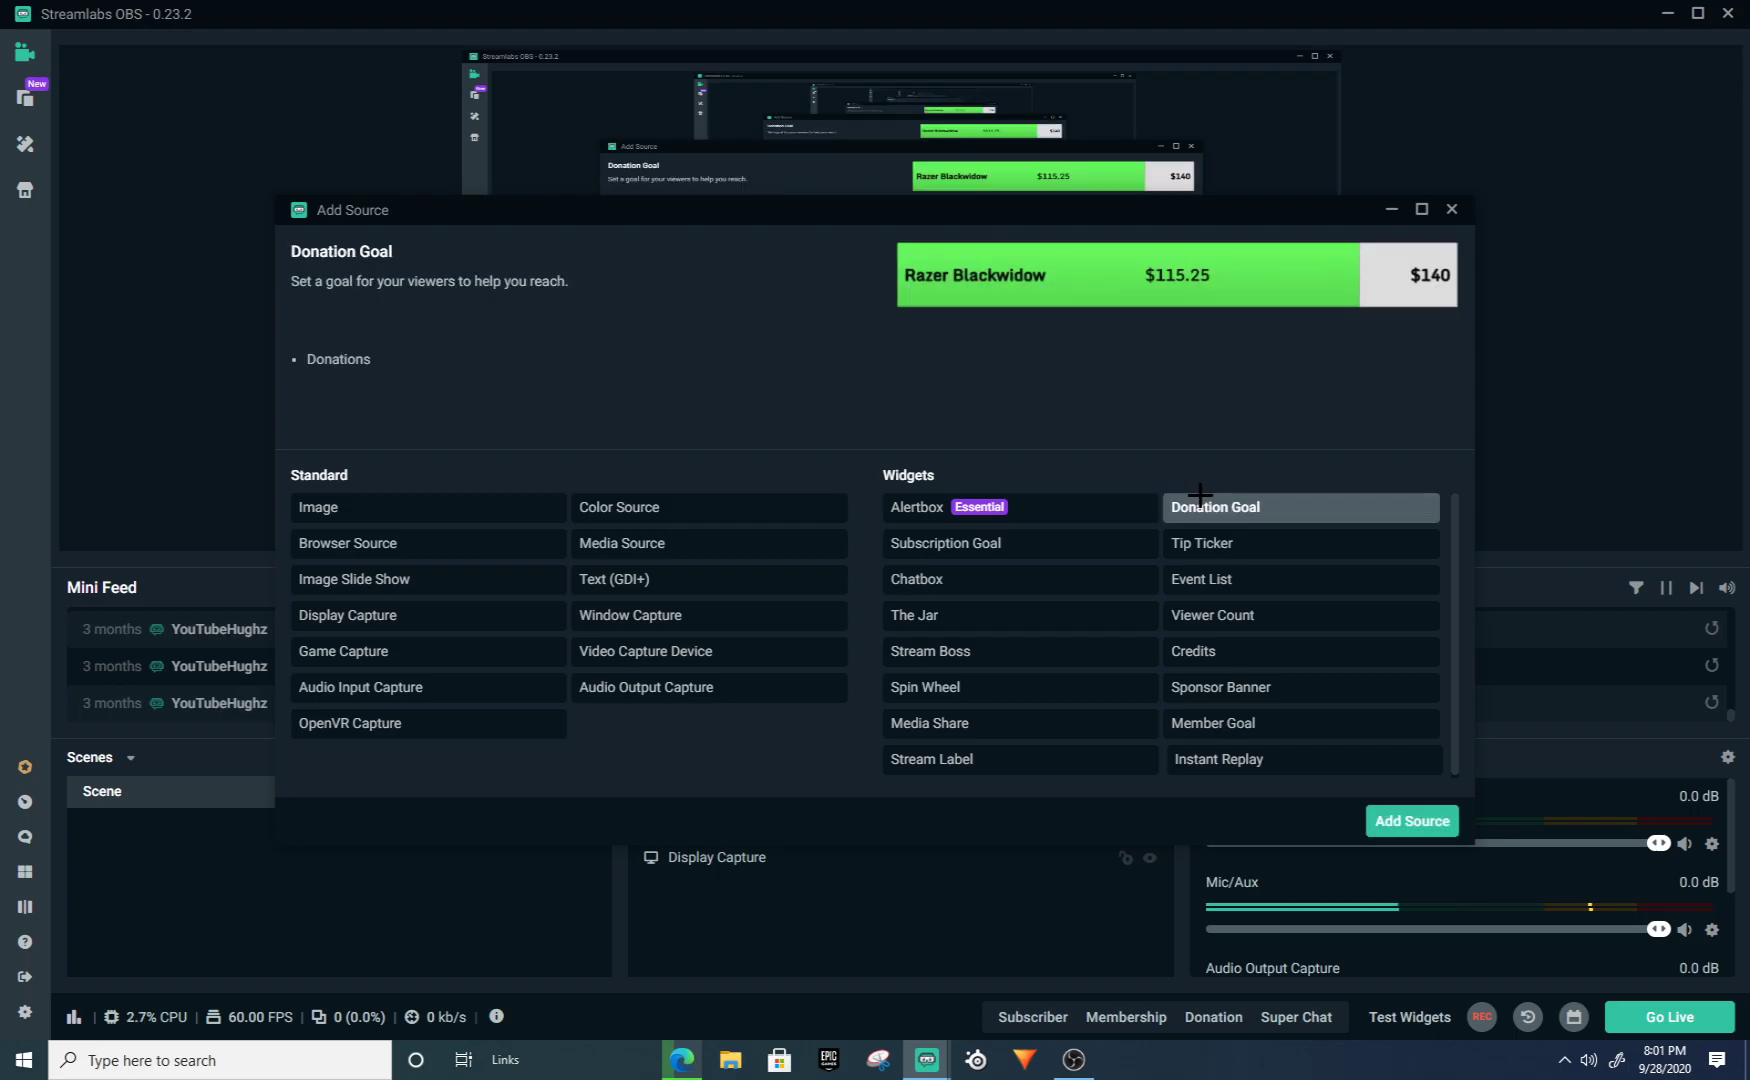
{"action": "left_click", "coordinate": [1210, 543]}
{"action": "left_click", "coordinate": [1228, 579]}
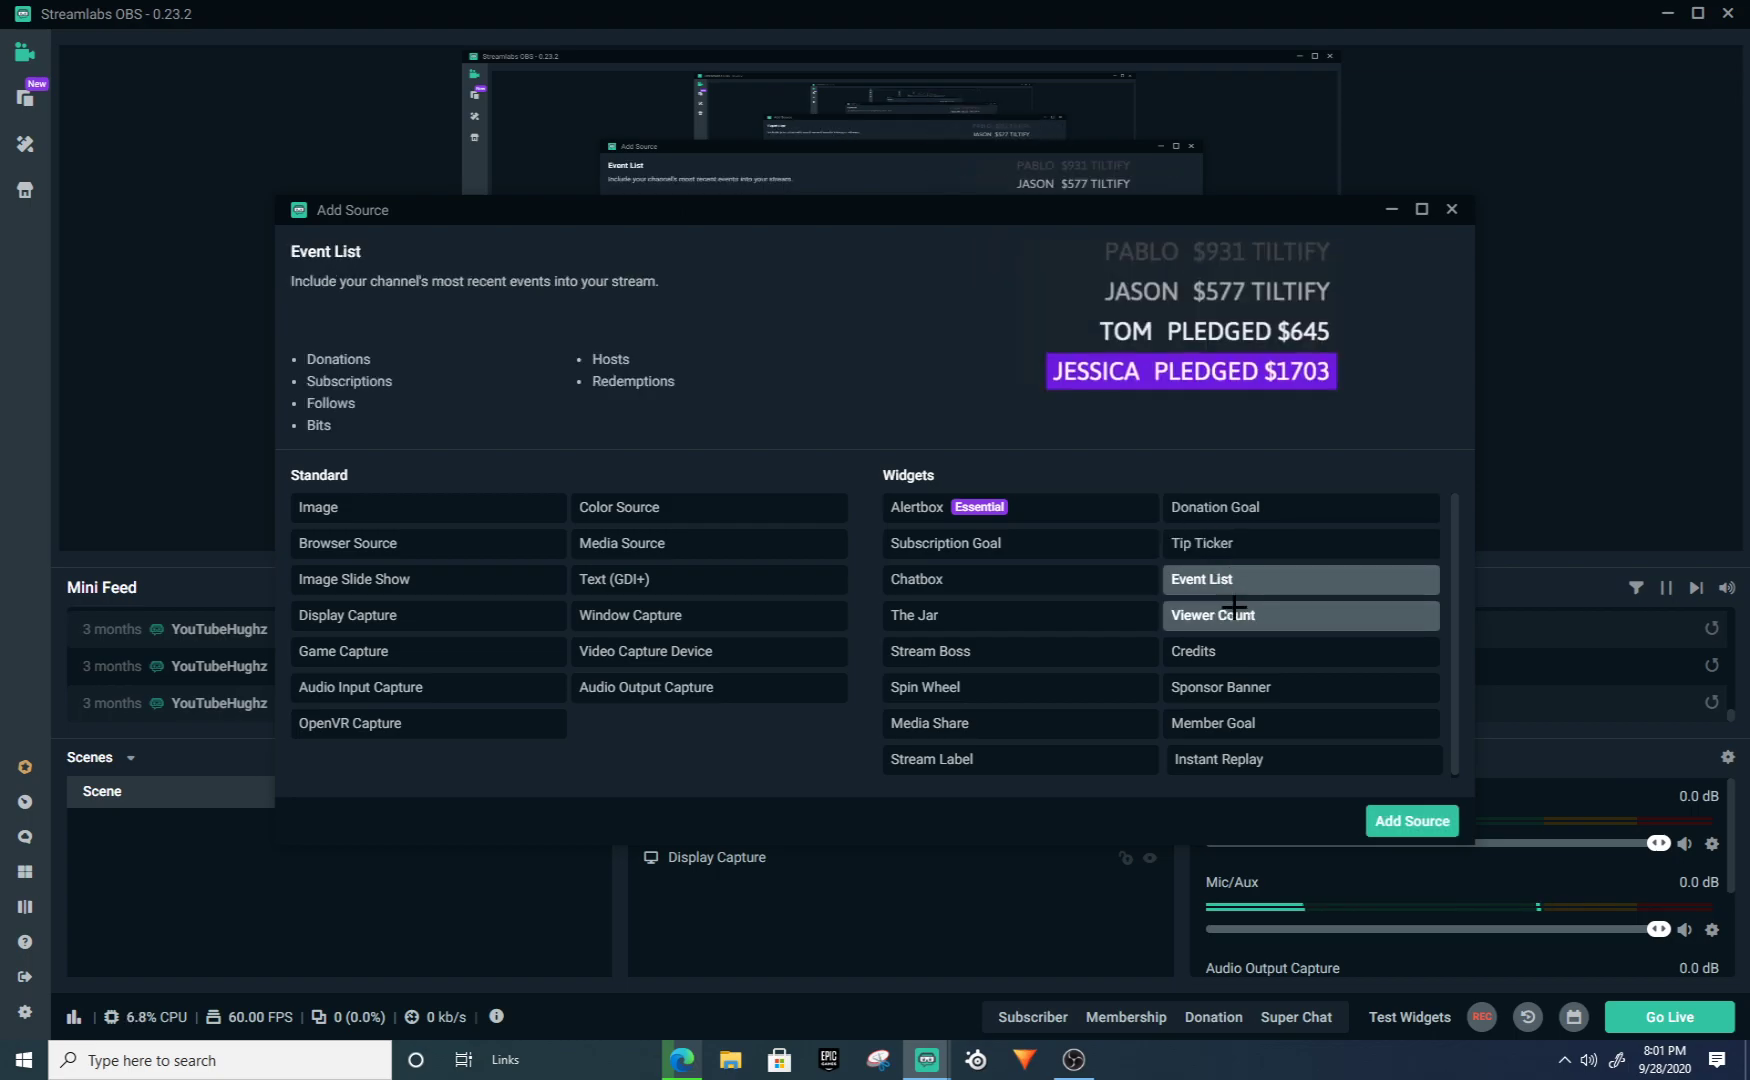
{"action": "left_click", "coordinate": [1232, 615]}
{"action": "left_click", "coordinate": [1236, 651]}
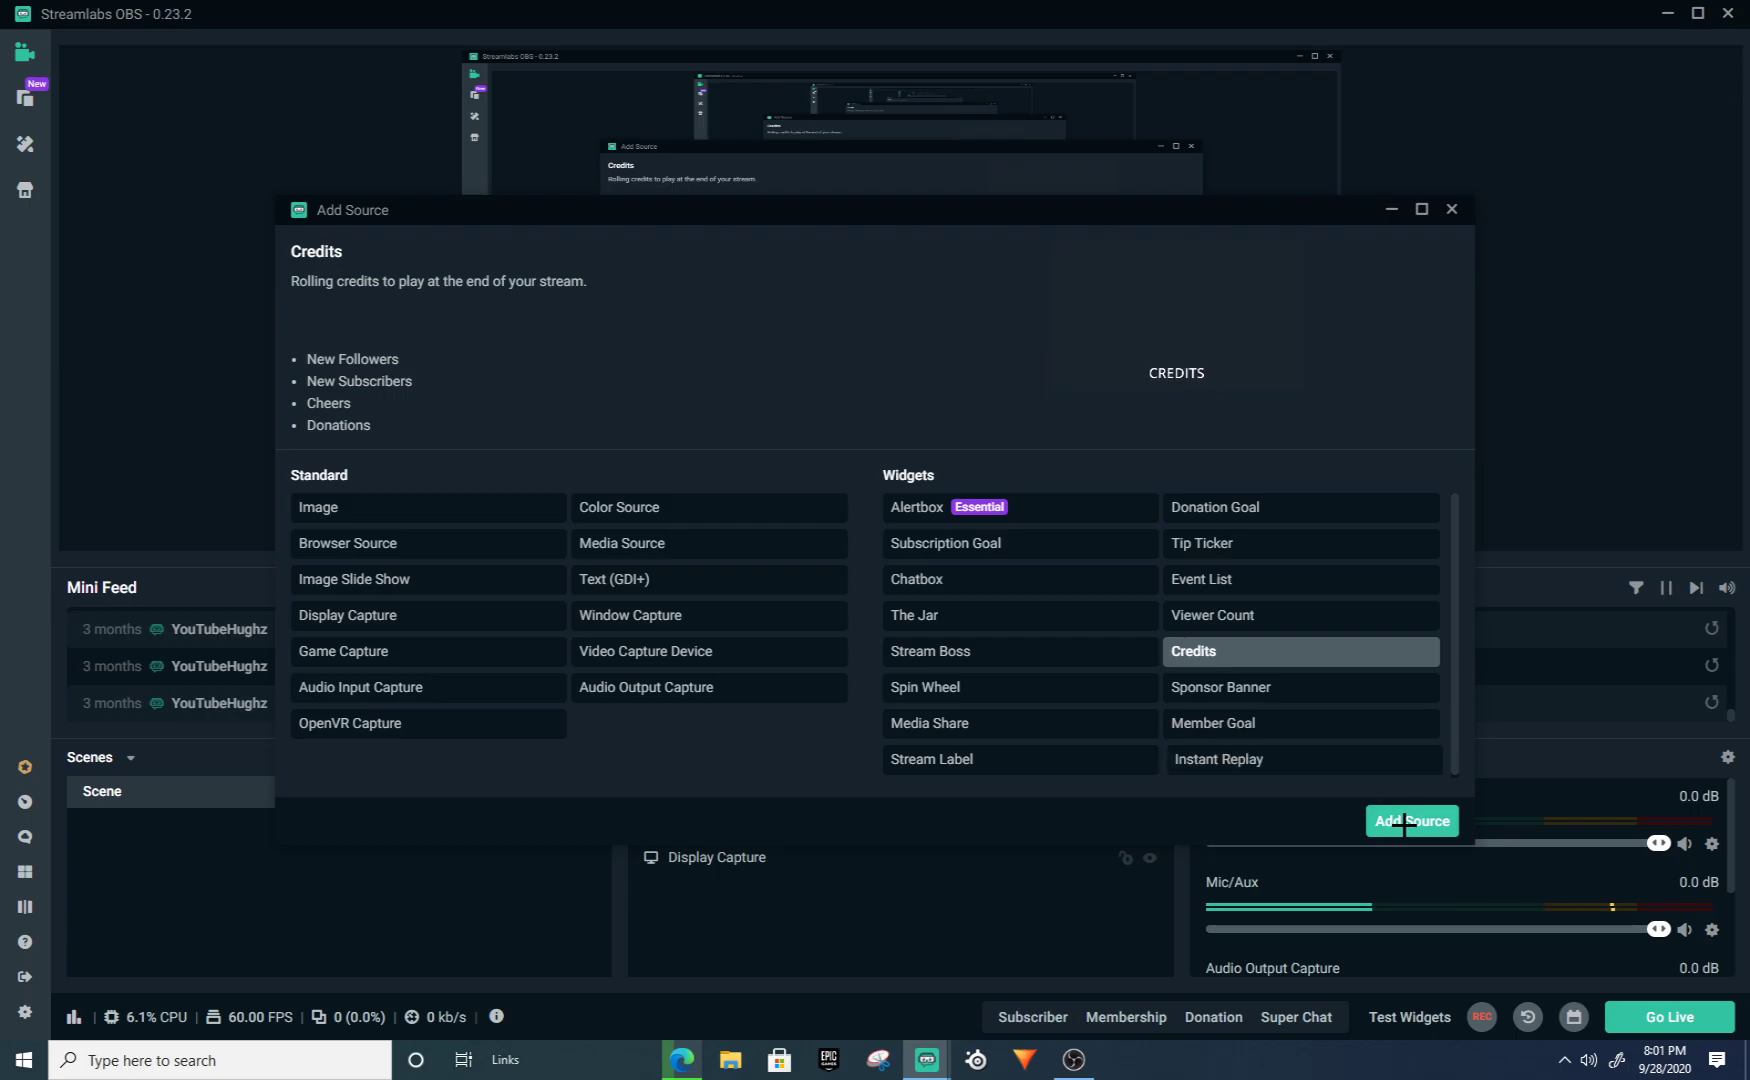
{"action": "left_click", "coordinate": [1344, 691]}
Step: Preview Member Goal, Instant Replay, Media Share, Stream Label, Spin Wheel and Chatbox, adding nothing
{"action": "left_click", "coordinate": [1328, 725]}
{"action": "left_click", "coordinate": [1317, 751]}
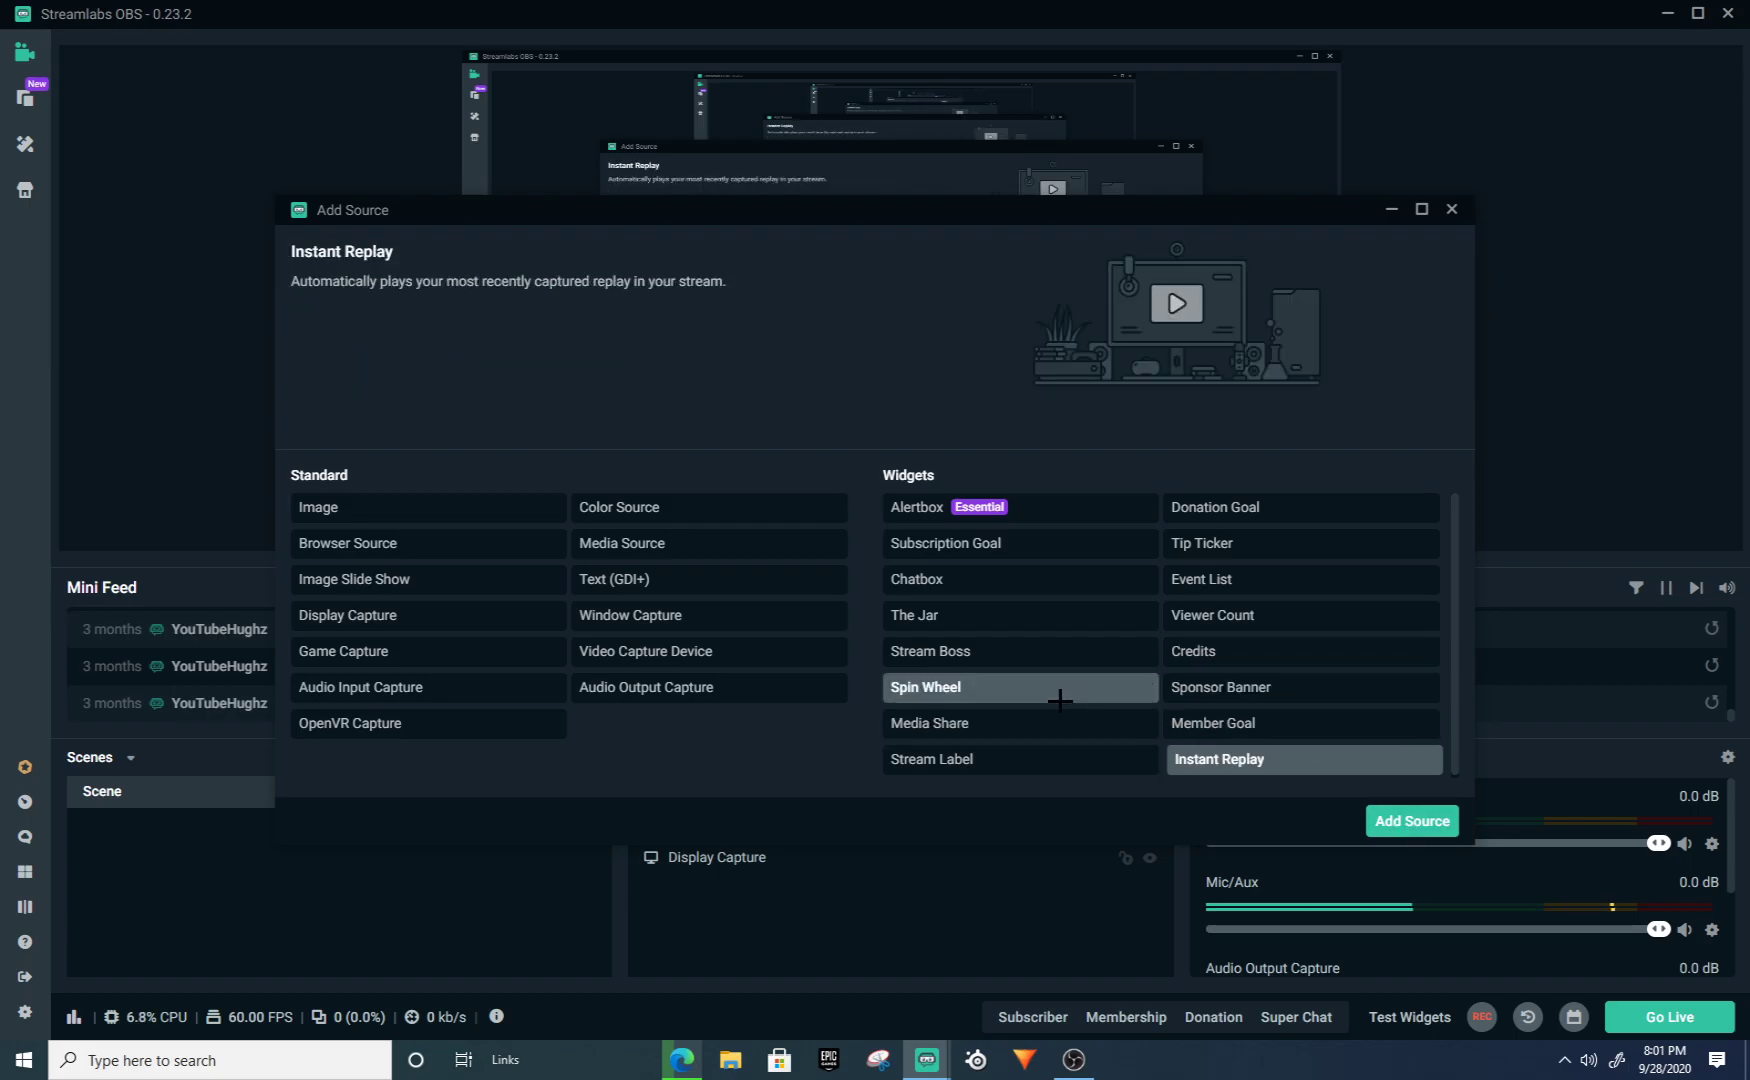
{"action": "left_click", "coordinate": [1000, 723]}
{"action": "left_click", "coordinate": [1000, 759]}
{"action": "left_click", "coordinate": [1006, 681]}
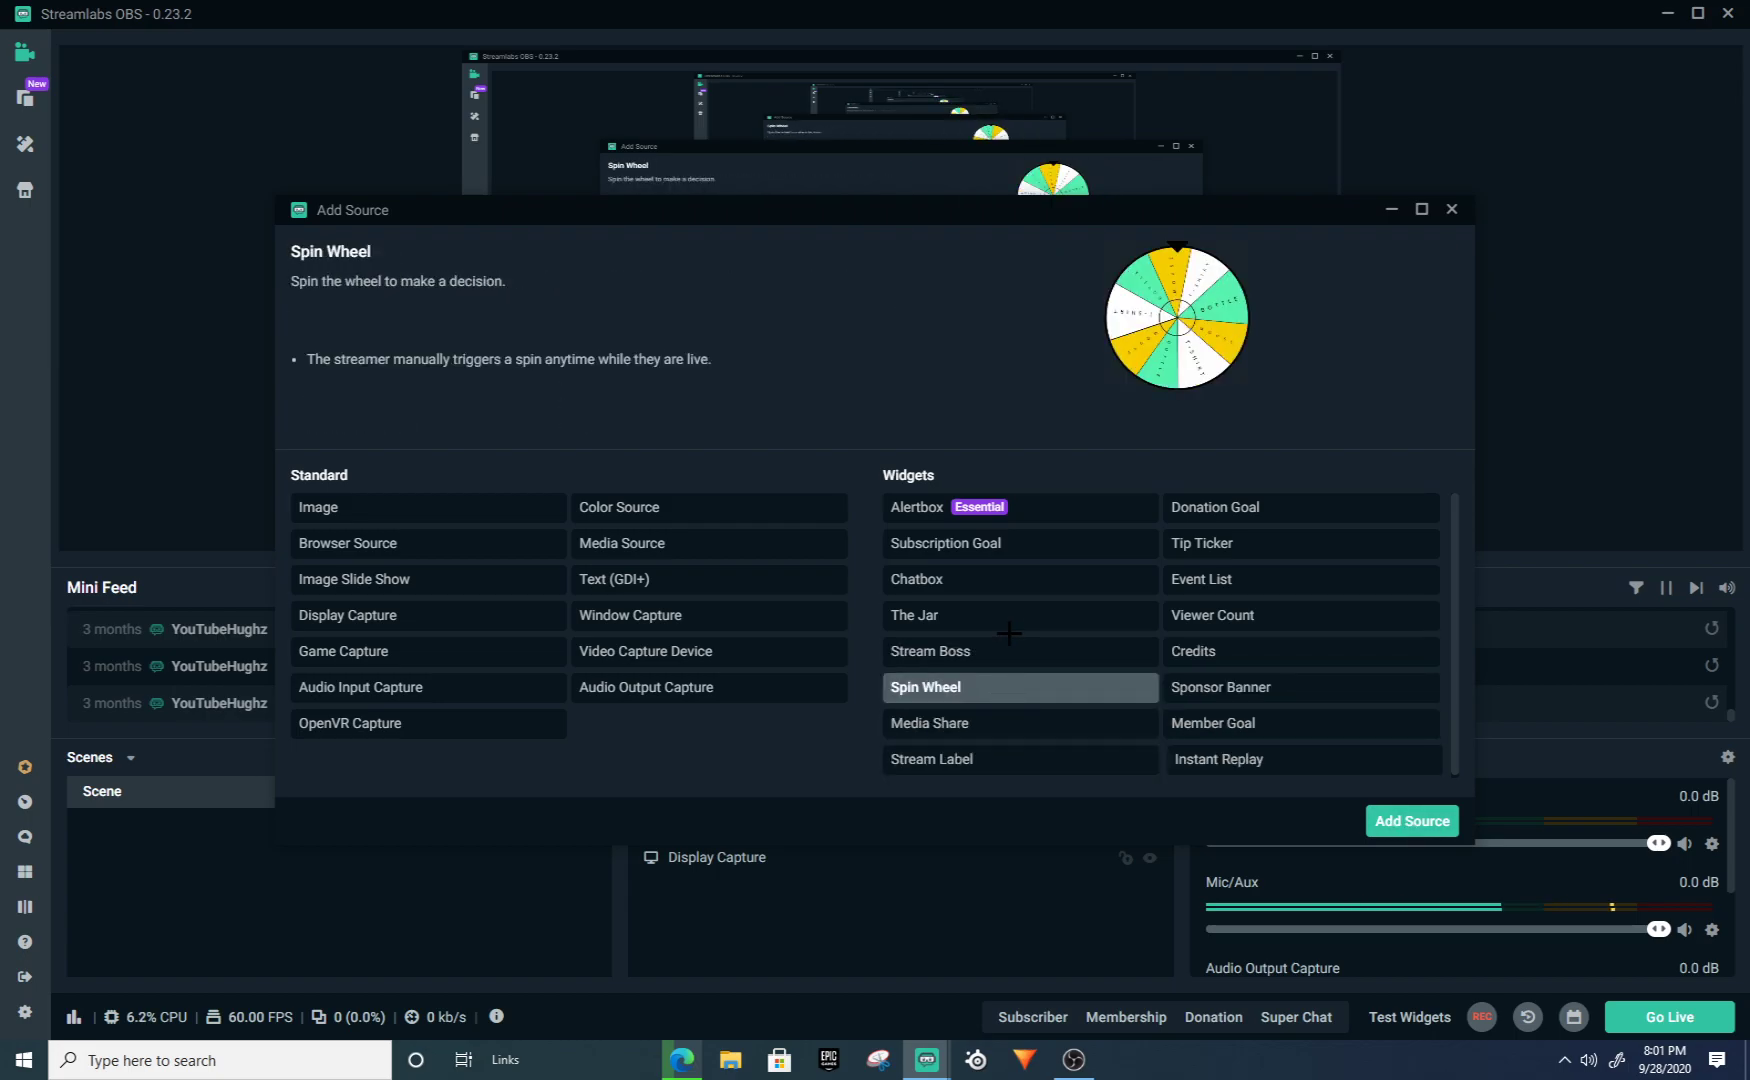
{"action": "left_click", "coordinate": [1007, 576]}
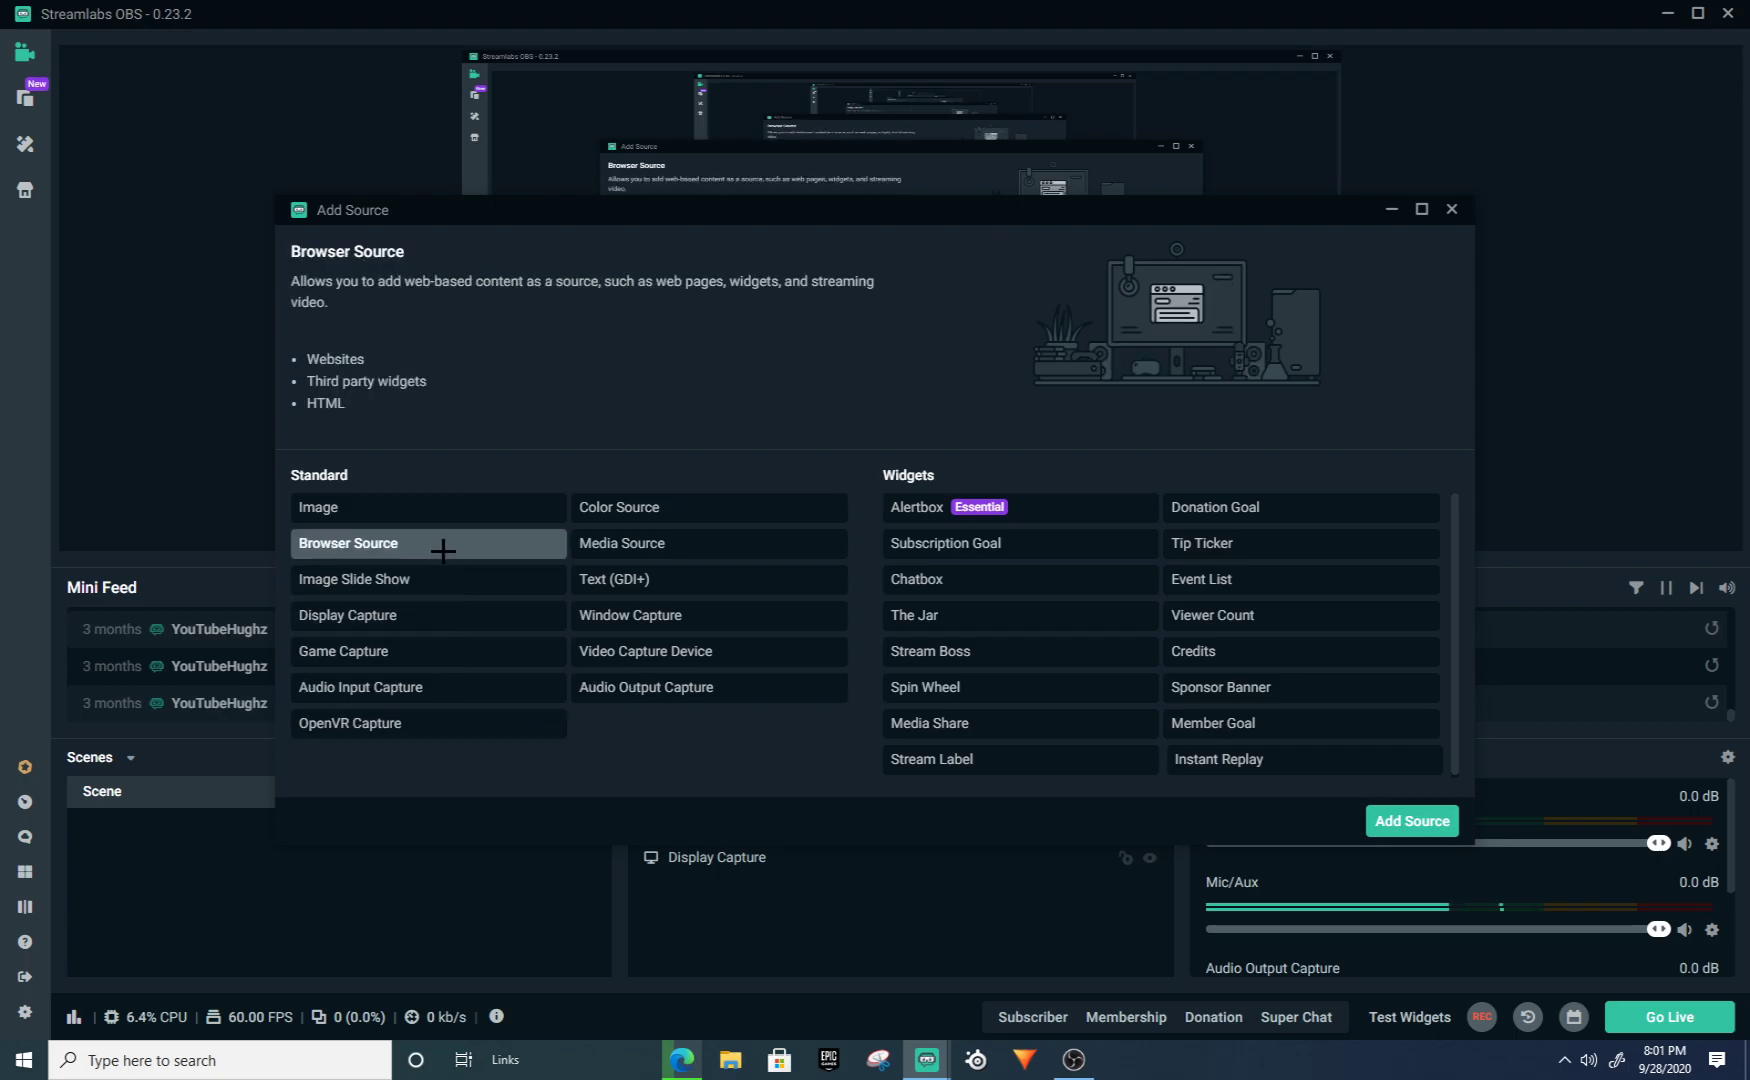
{"action": "left_click", "coordinate": [1451, 209]}
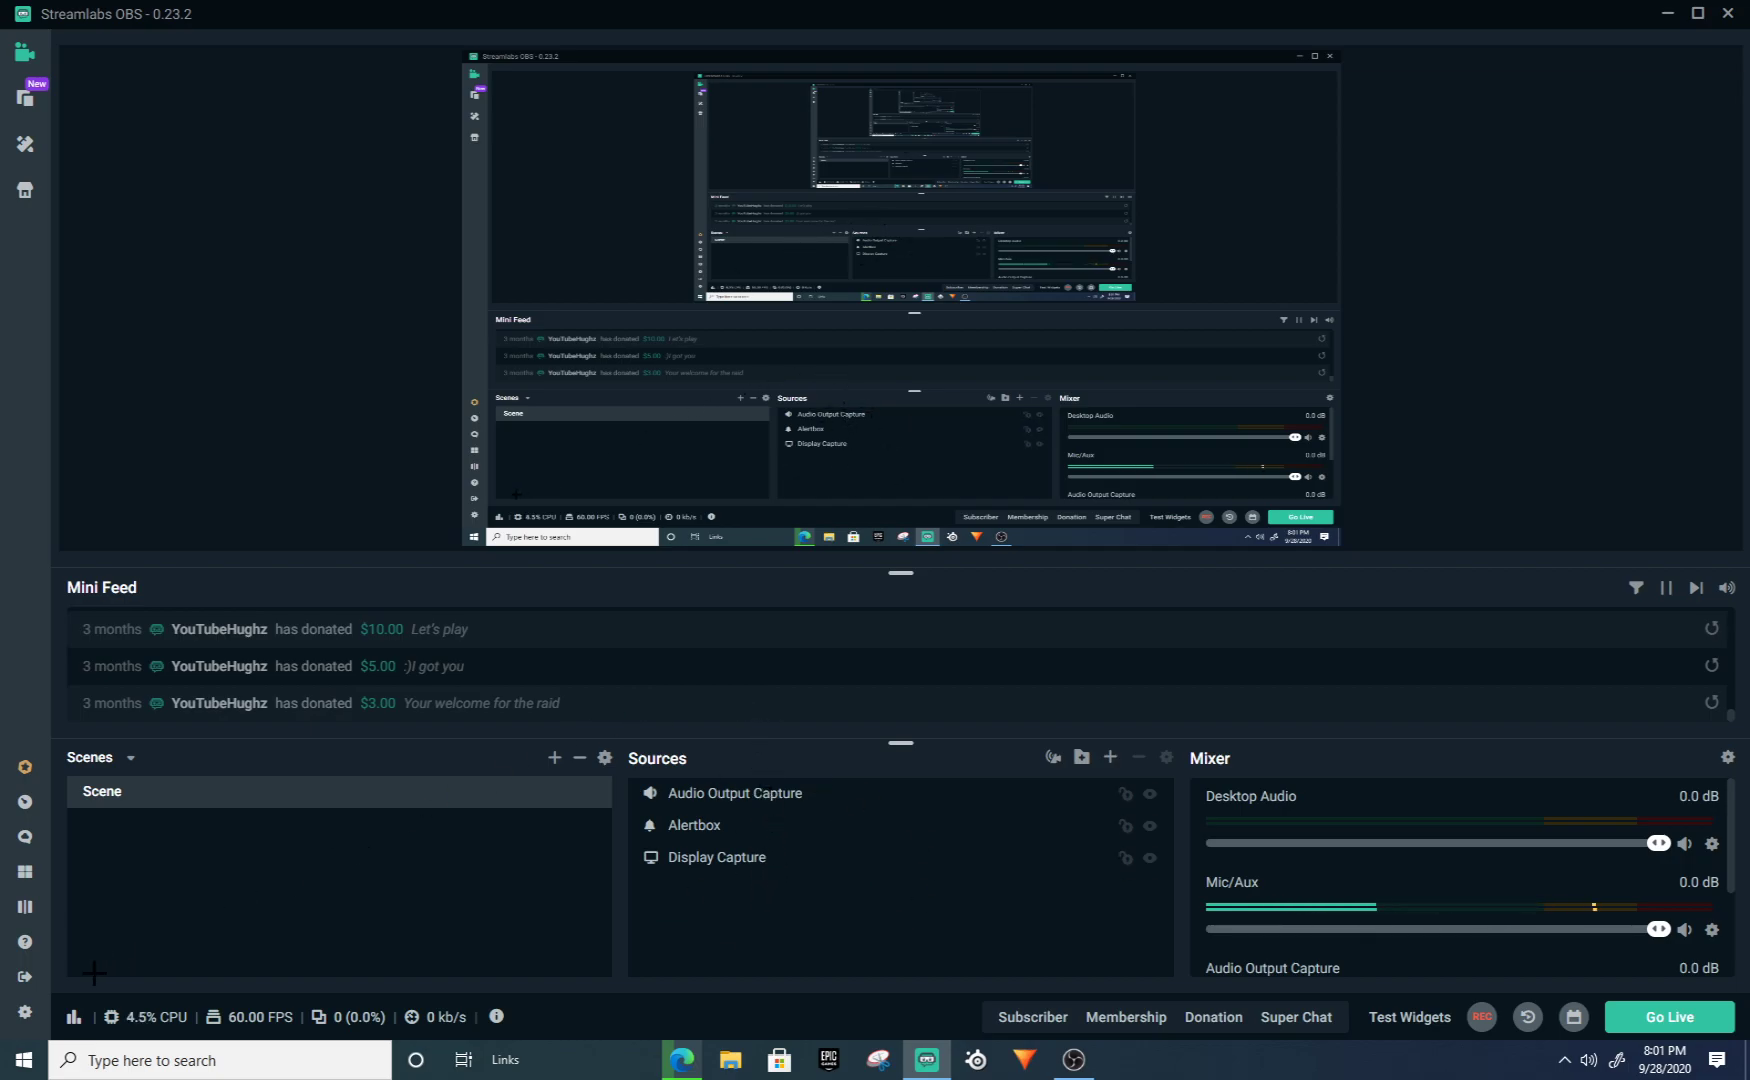
{"action": "left_click", "coordinate": [25, 1012]}
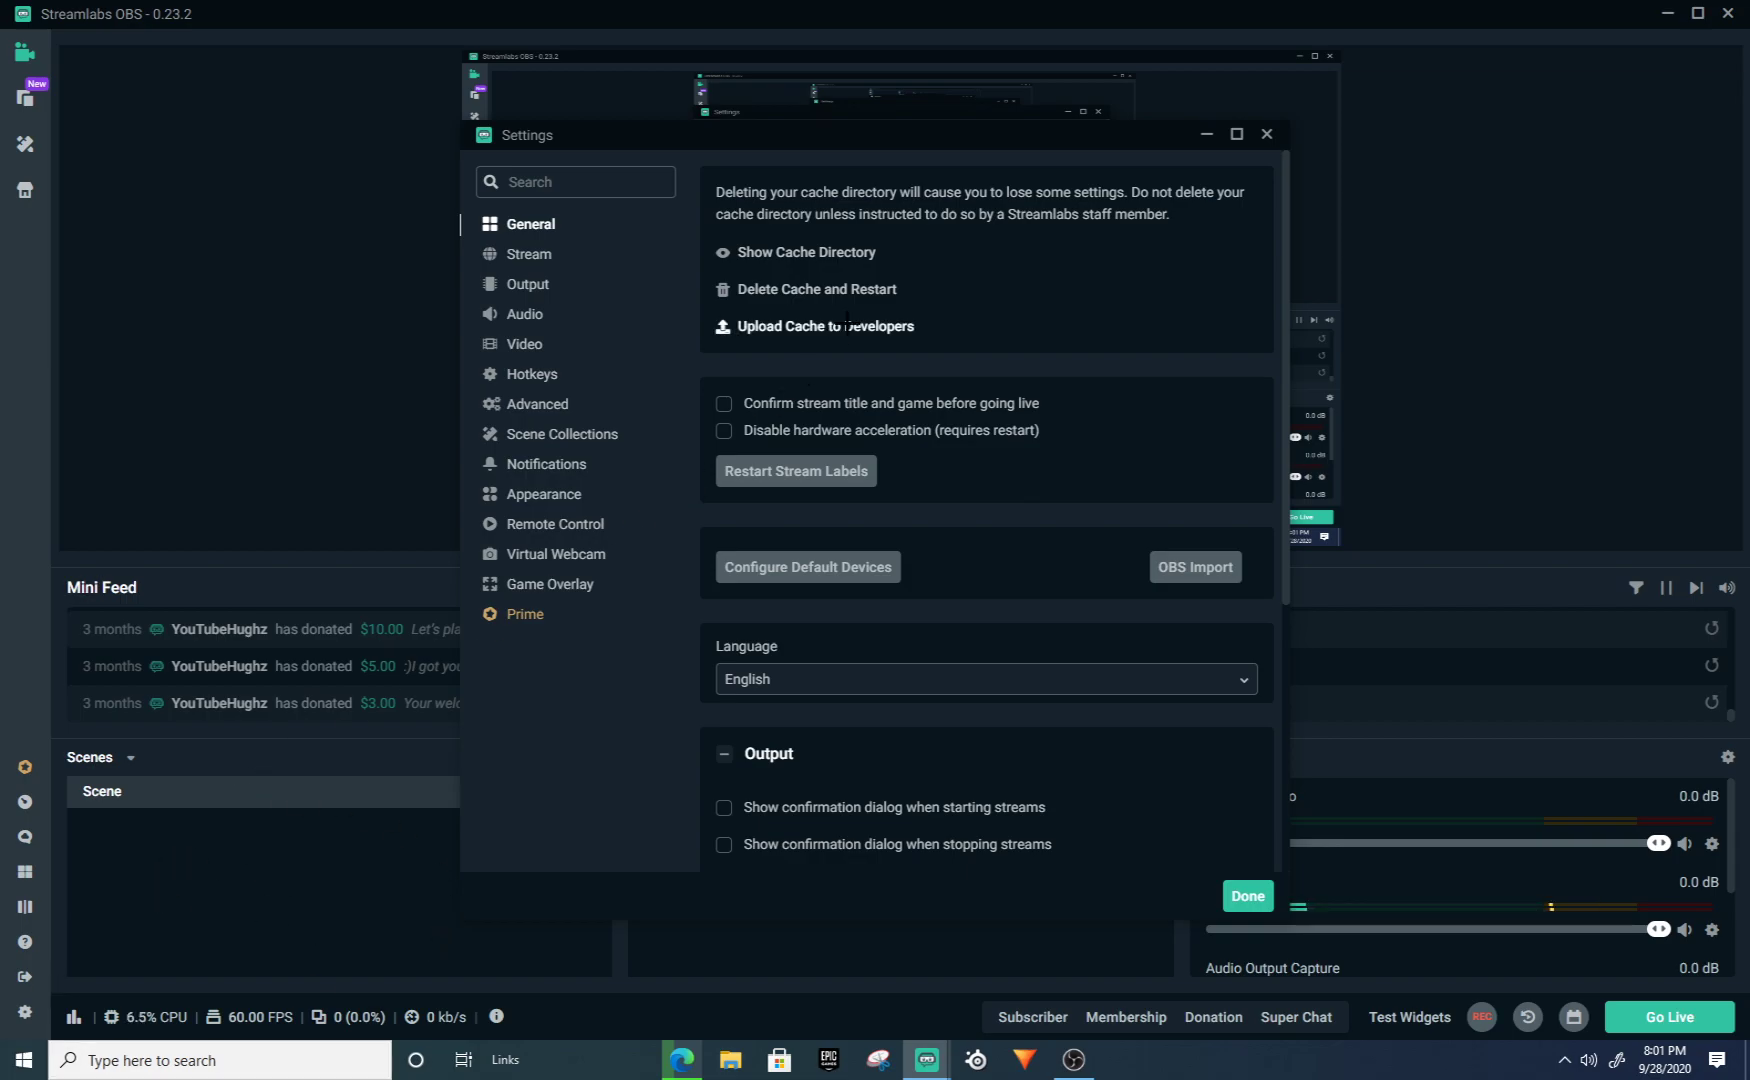
Step: Switch the Output settings to Advanced output mode
{"action": "scroll", "coordinate": [1091, 438], "scroll_direction": "down", "scroll_amount": 1}
{"action": "scroll", "coordinate": [1091, 438], "scroll_direction": "down", "scroll_amount": 4}
{"action": "scroll", "coordinate": [1050, 480], "scroll_direction": "up", "scroll_amount": 5}
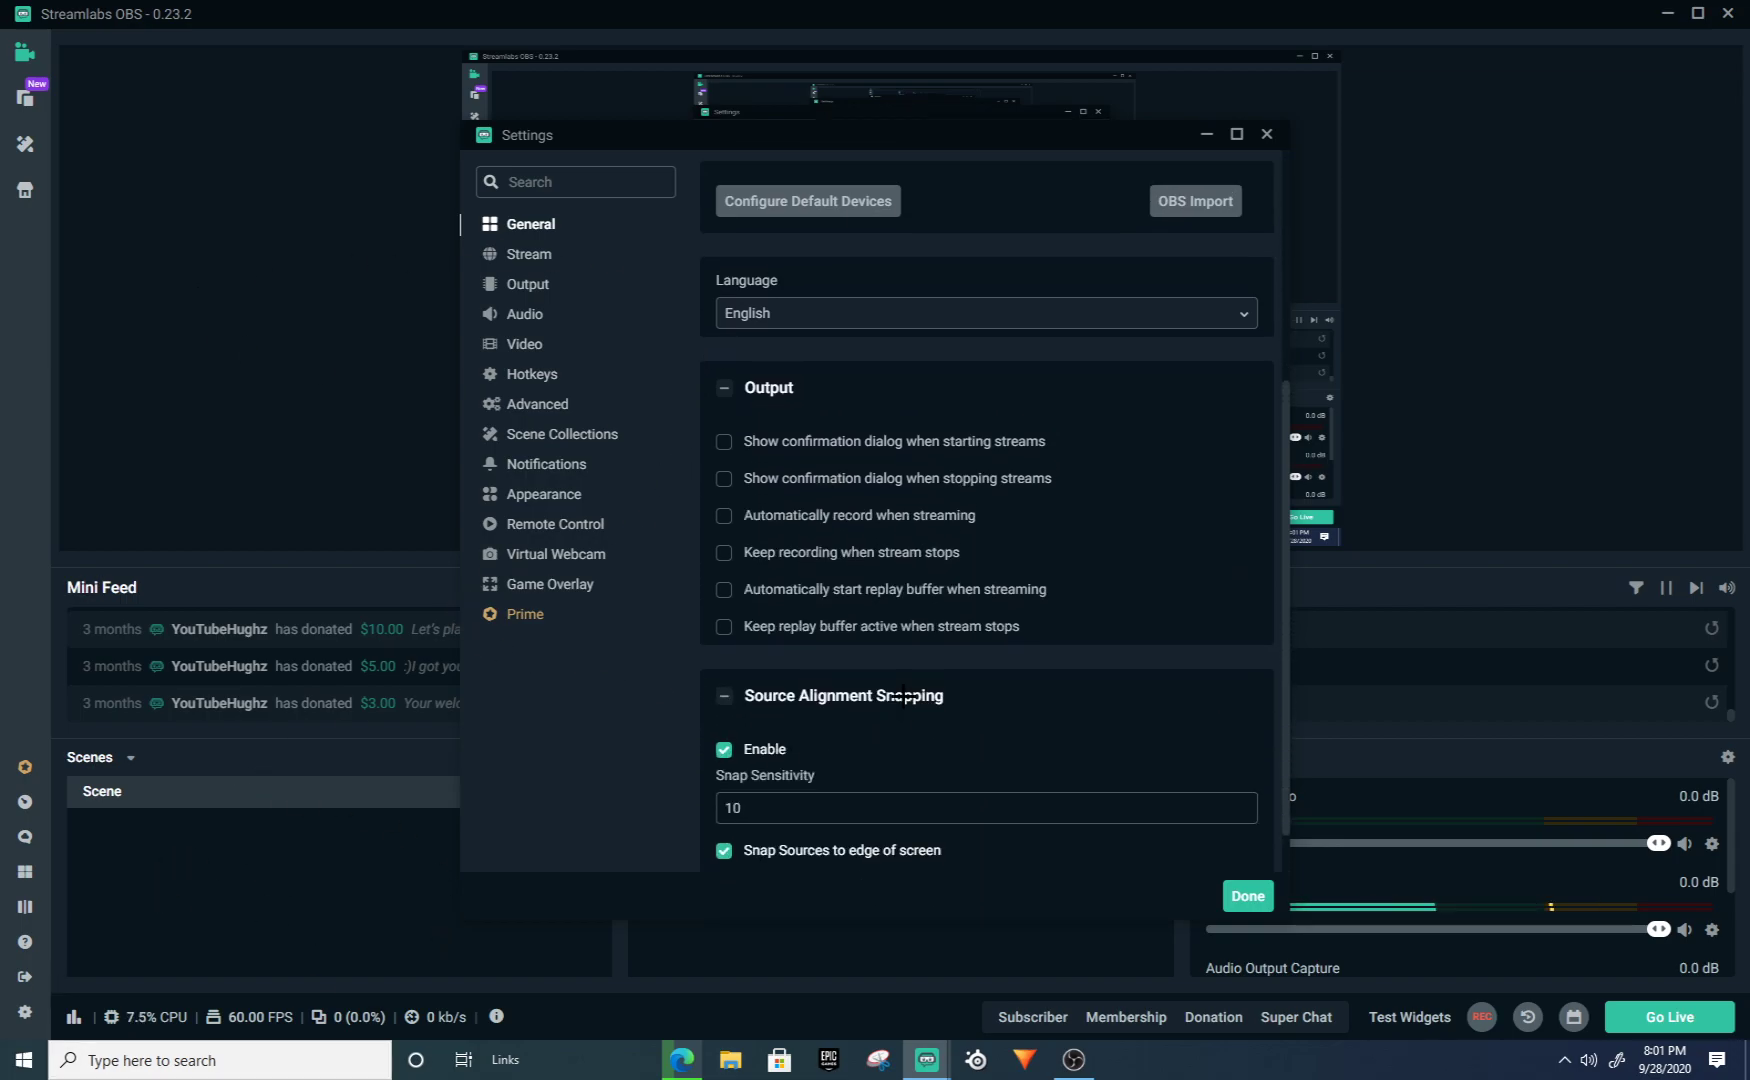
{"action": "scroll", "coordinate": [250, 665], "scroll_direction": "up", "scroll_amount": 2}
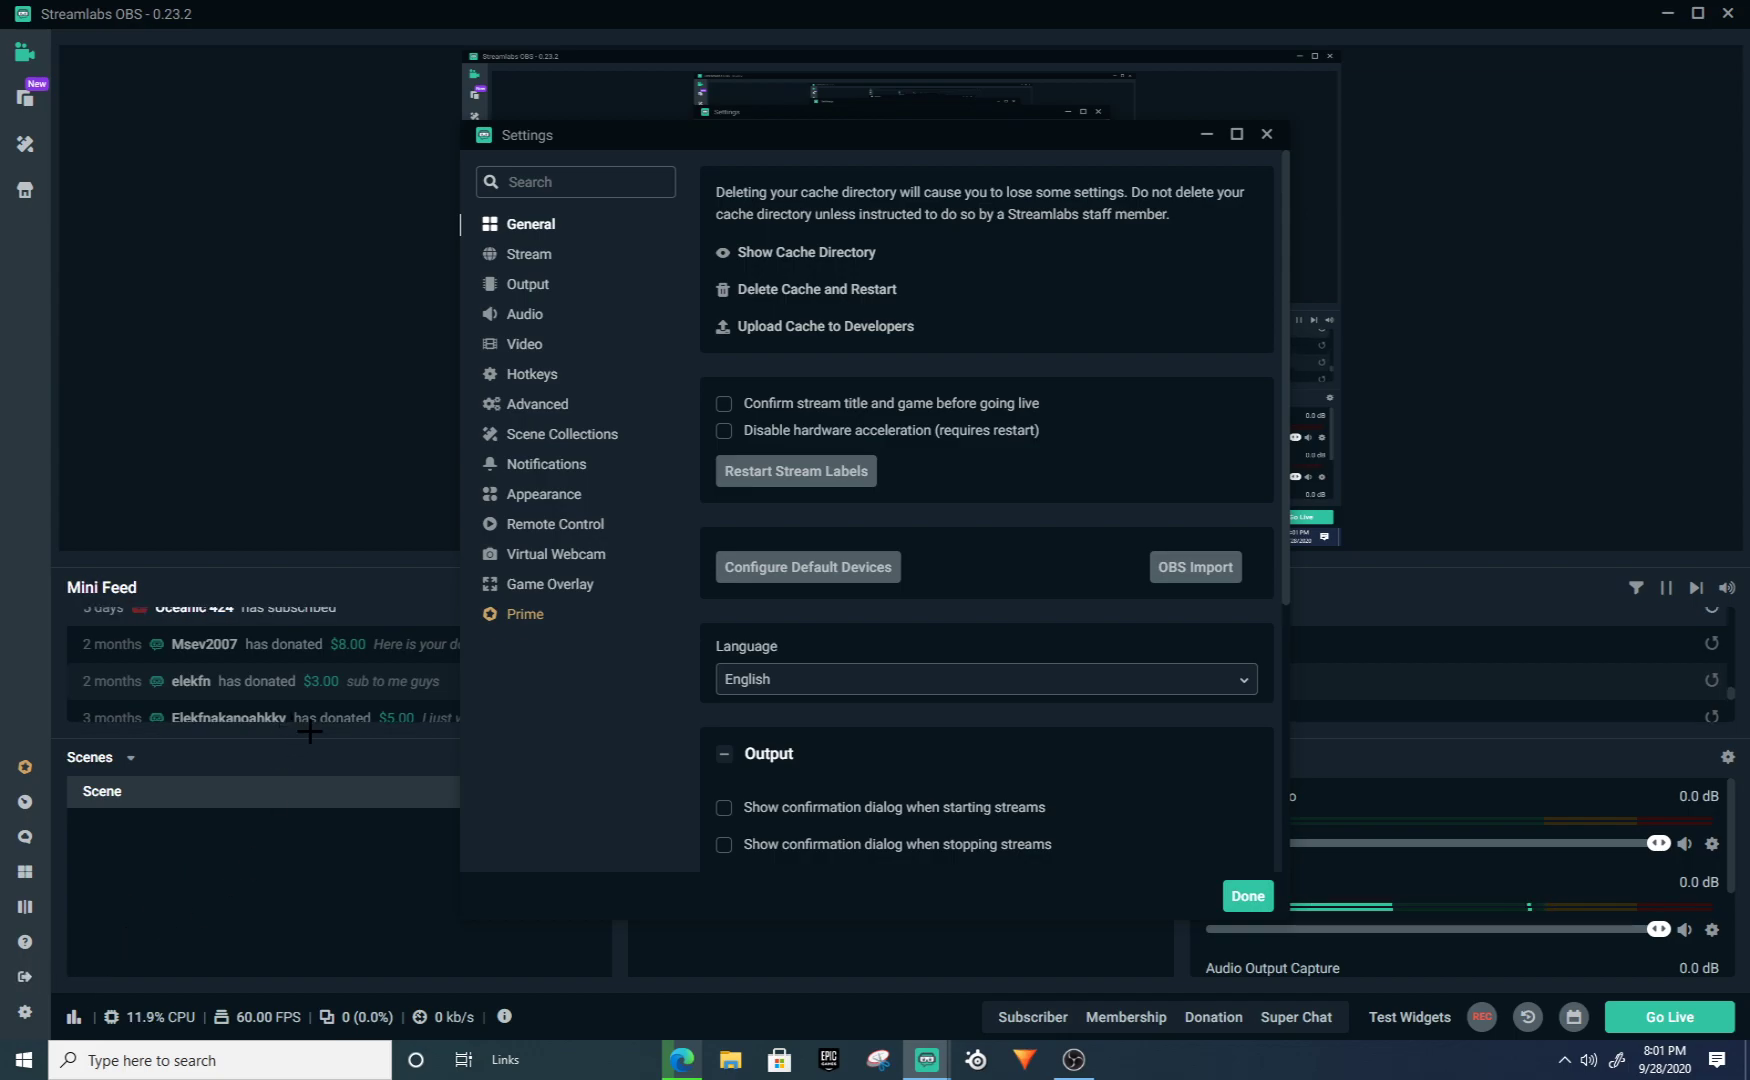
{"action": "scroll", "coordinate": [458, 662], "scroll_direction": "up", "scroll_amount": 3}
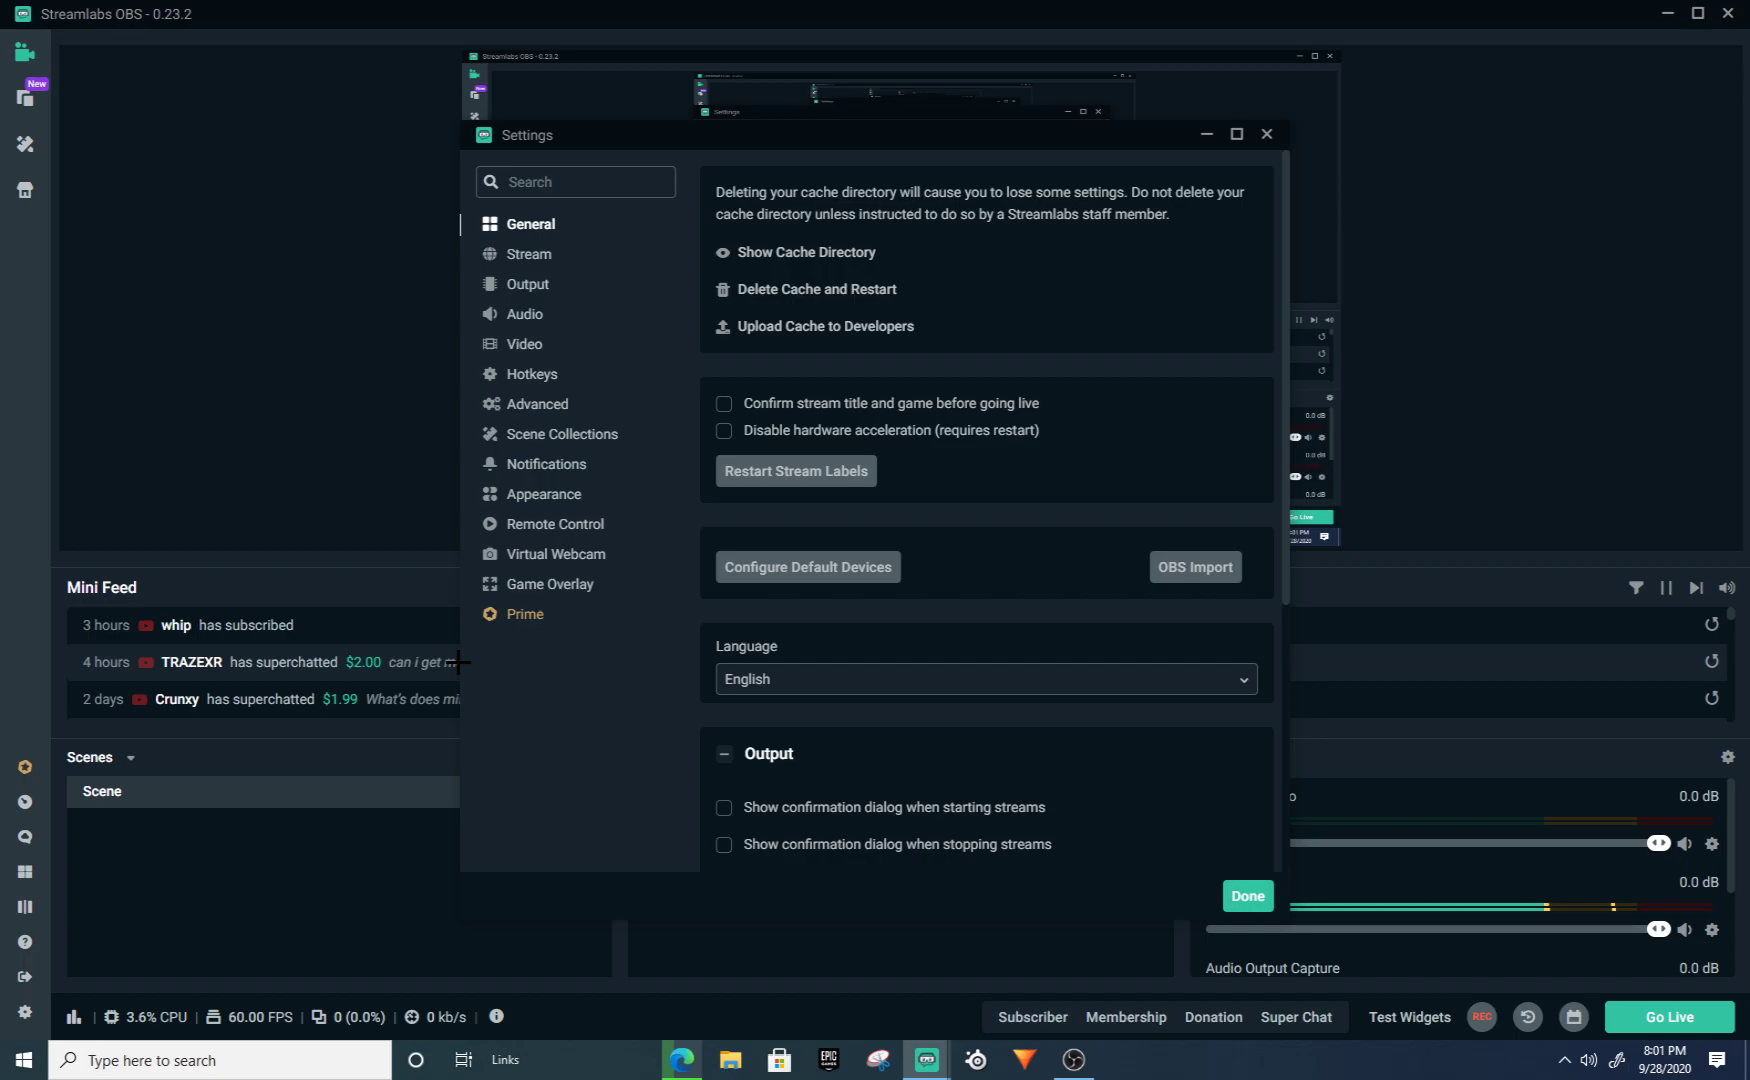
{"action": "left_click", "coordinate": [505, 284]}
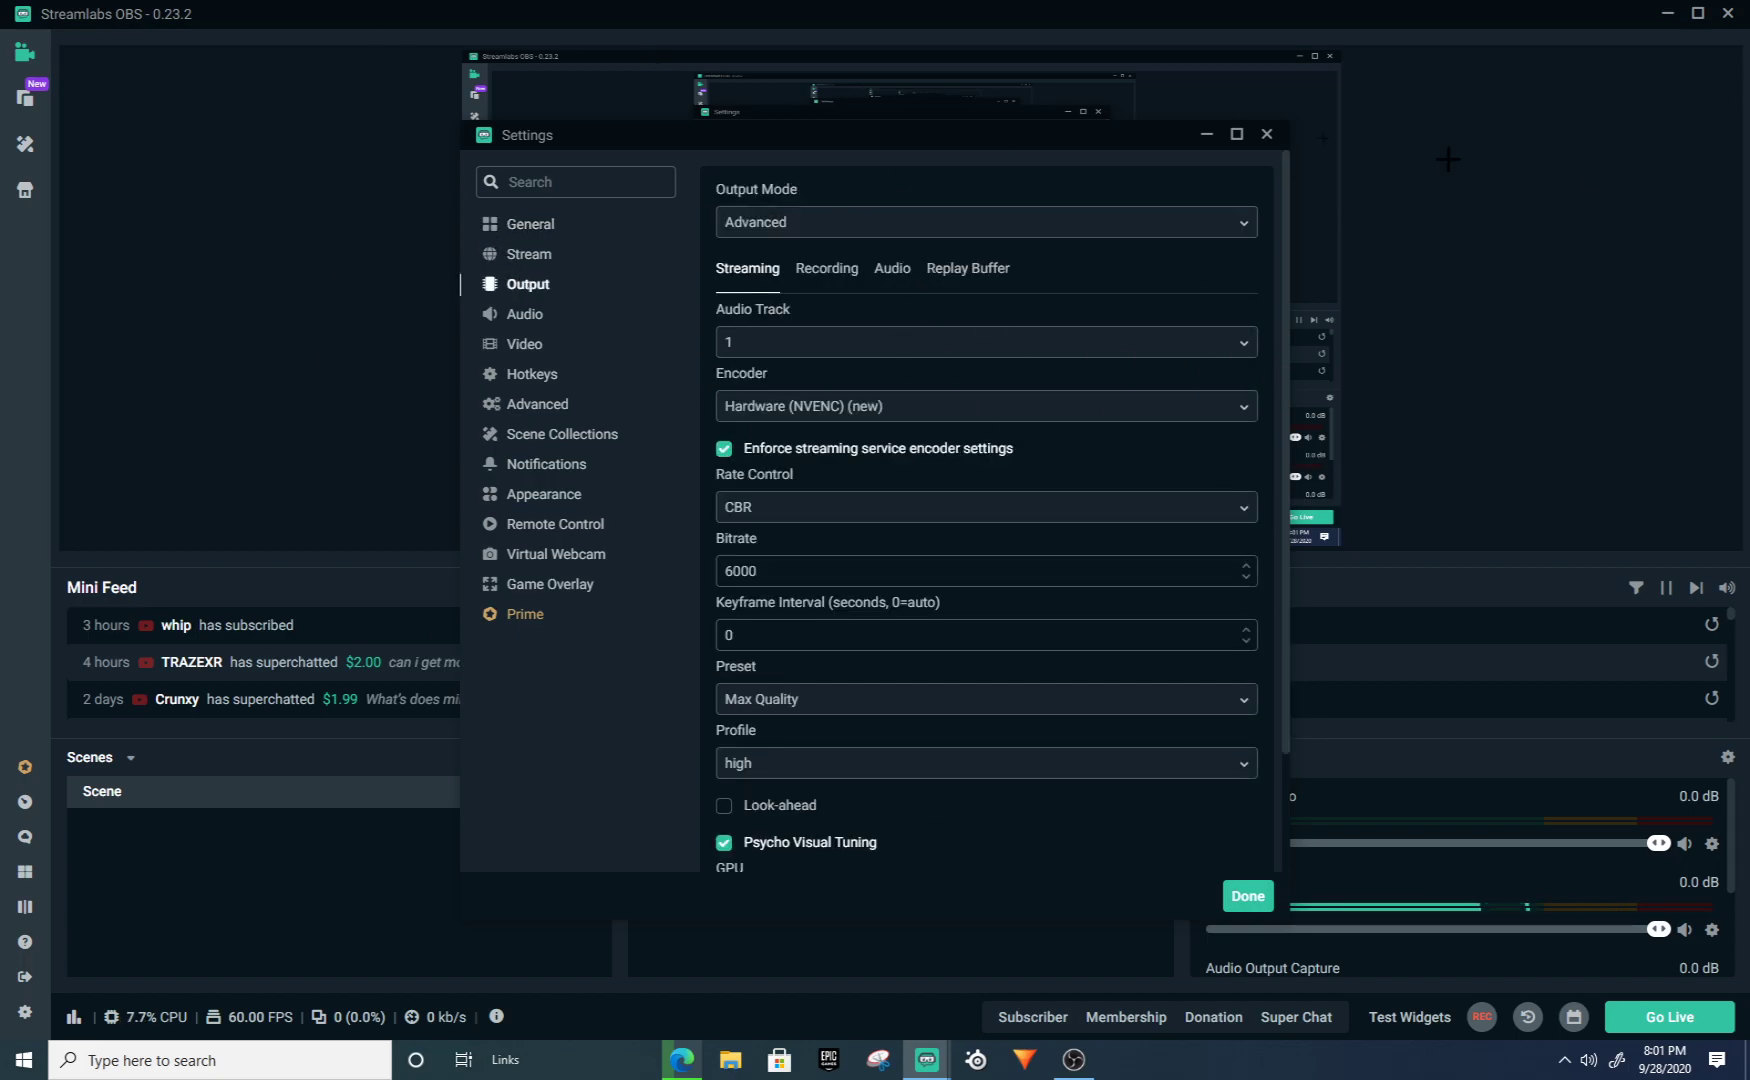
{"action": "left_click", "coordinate": [826, 220]}
{"action": "left_click", "coordinate": [805, 256]}
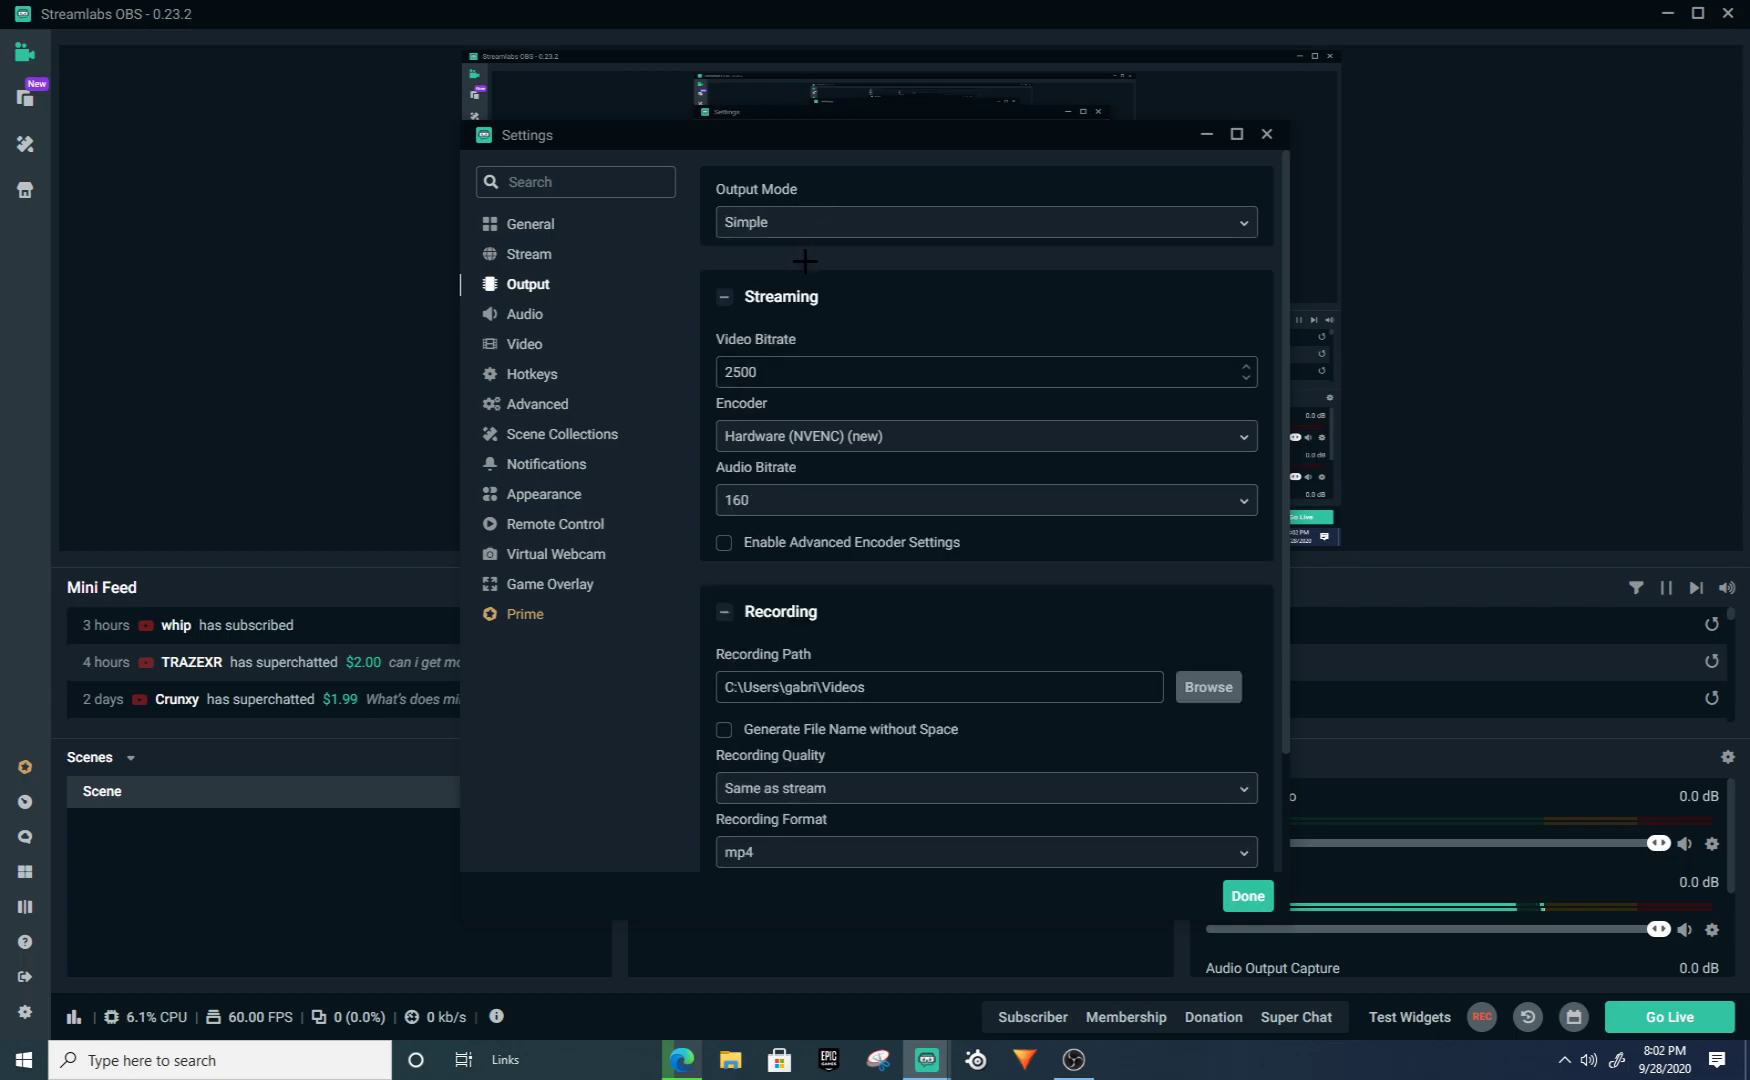
{"action": "left_click", "coordinate": [900, 206]}
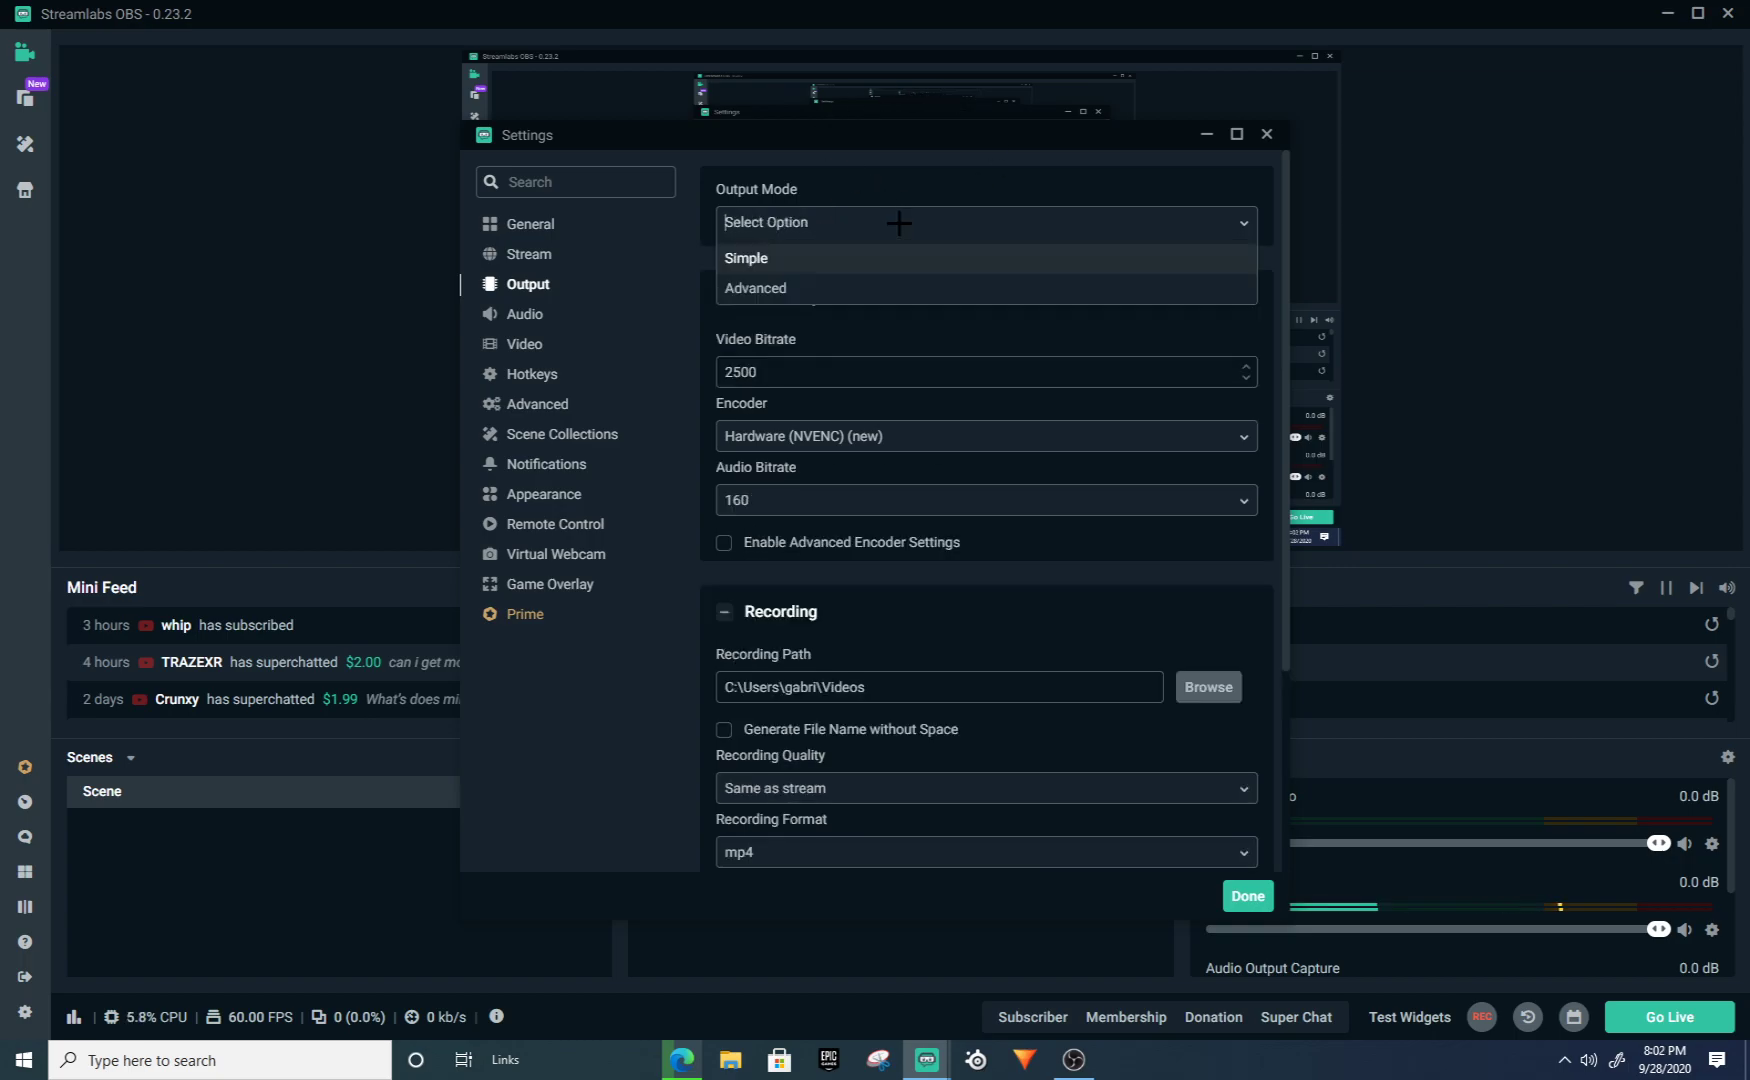
{"action": "left_click", "coordinate": [798, 287]}
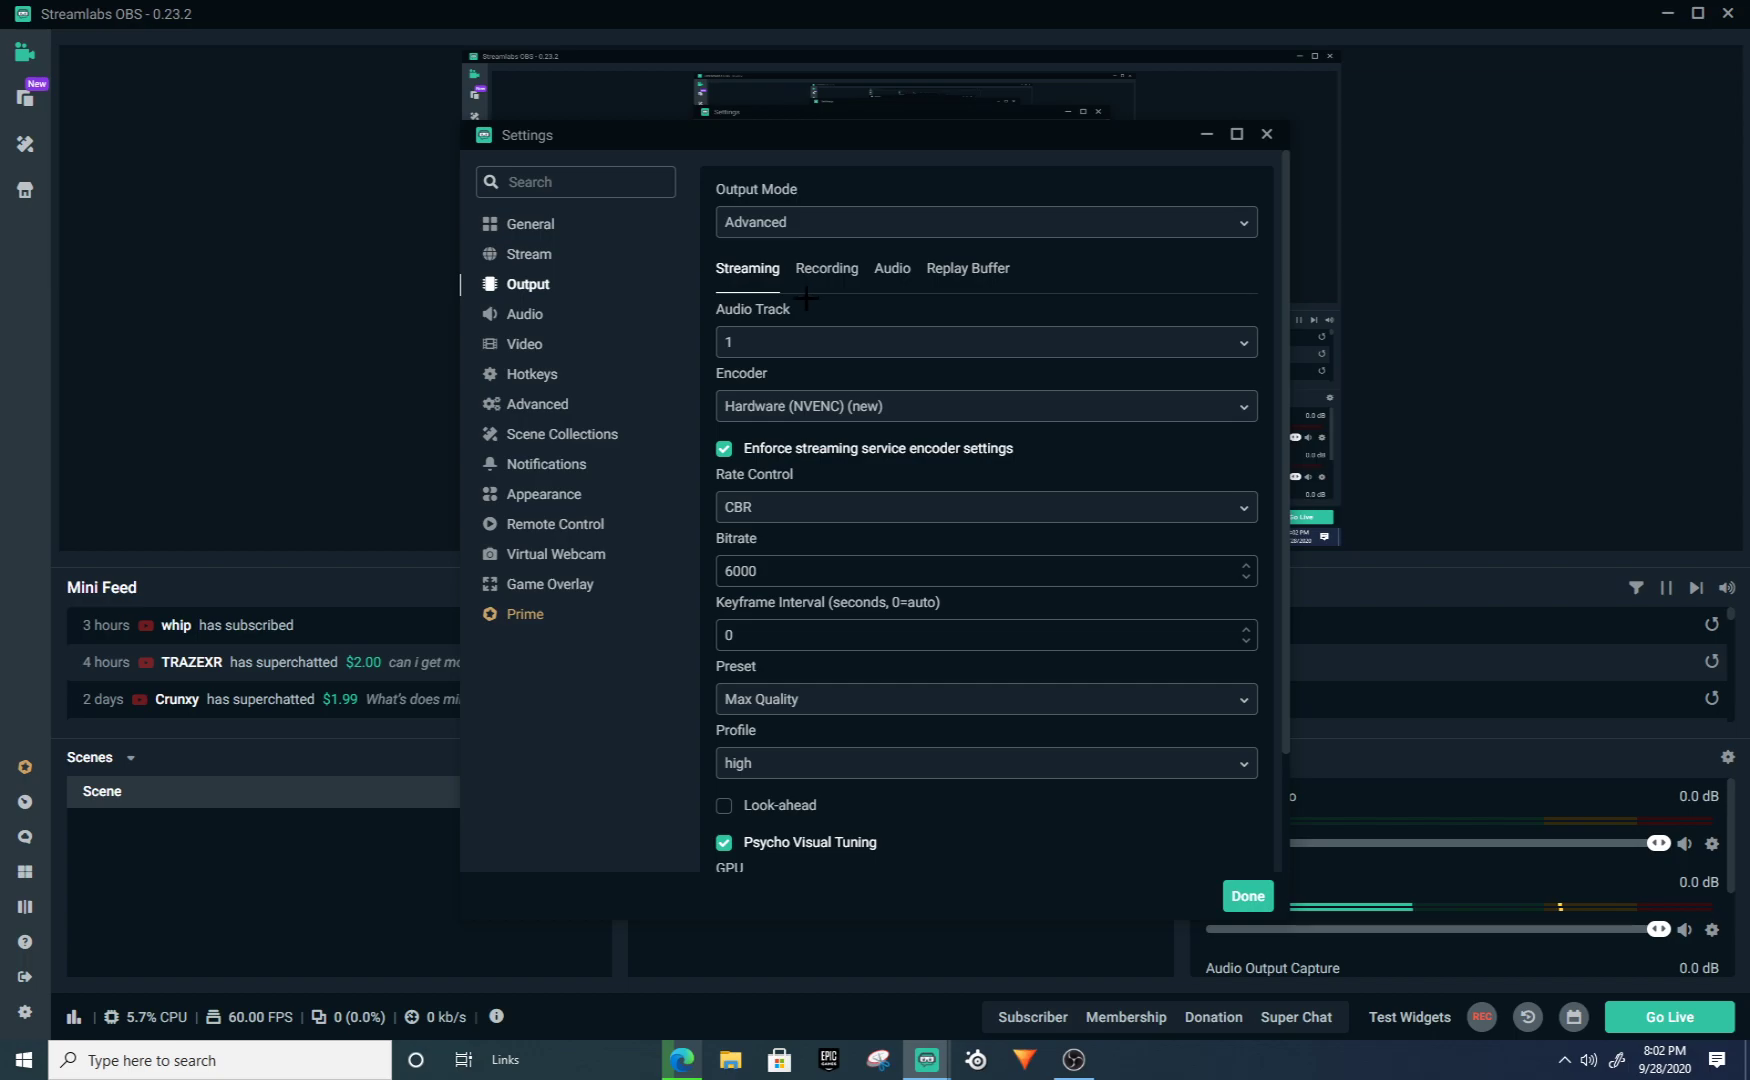
Step: Use the Hardware (NVENC) (new) encoder with CBR rate control at 6000 bitrate
{"action": "left_click", "coordinate": [821, 400]}
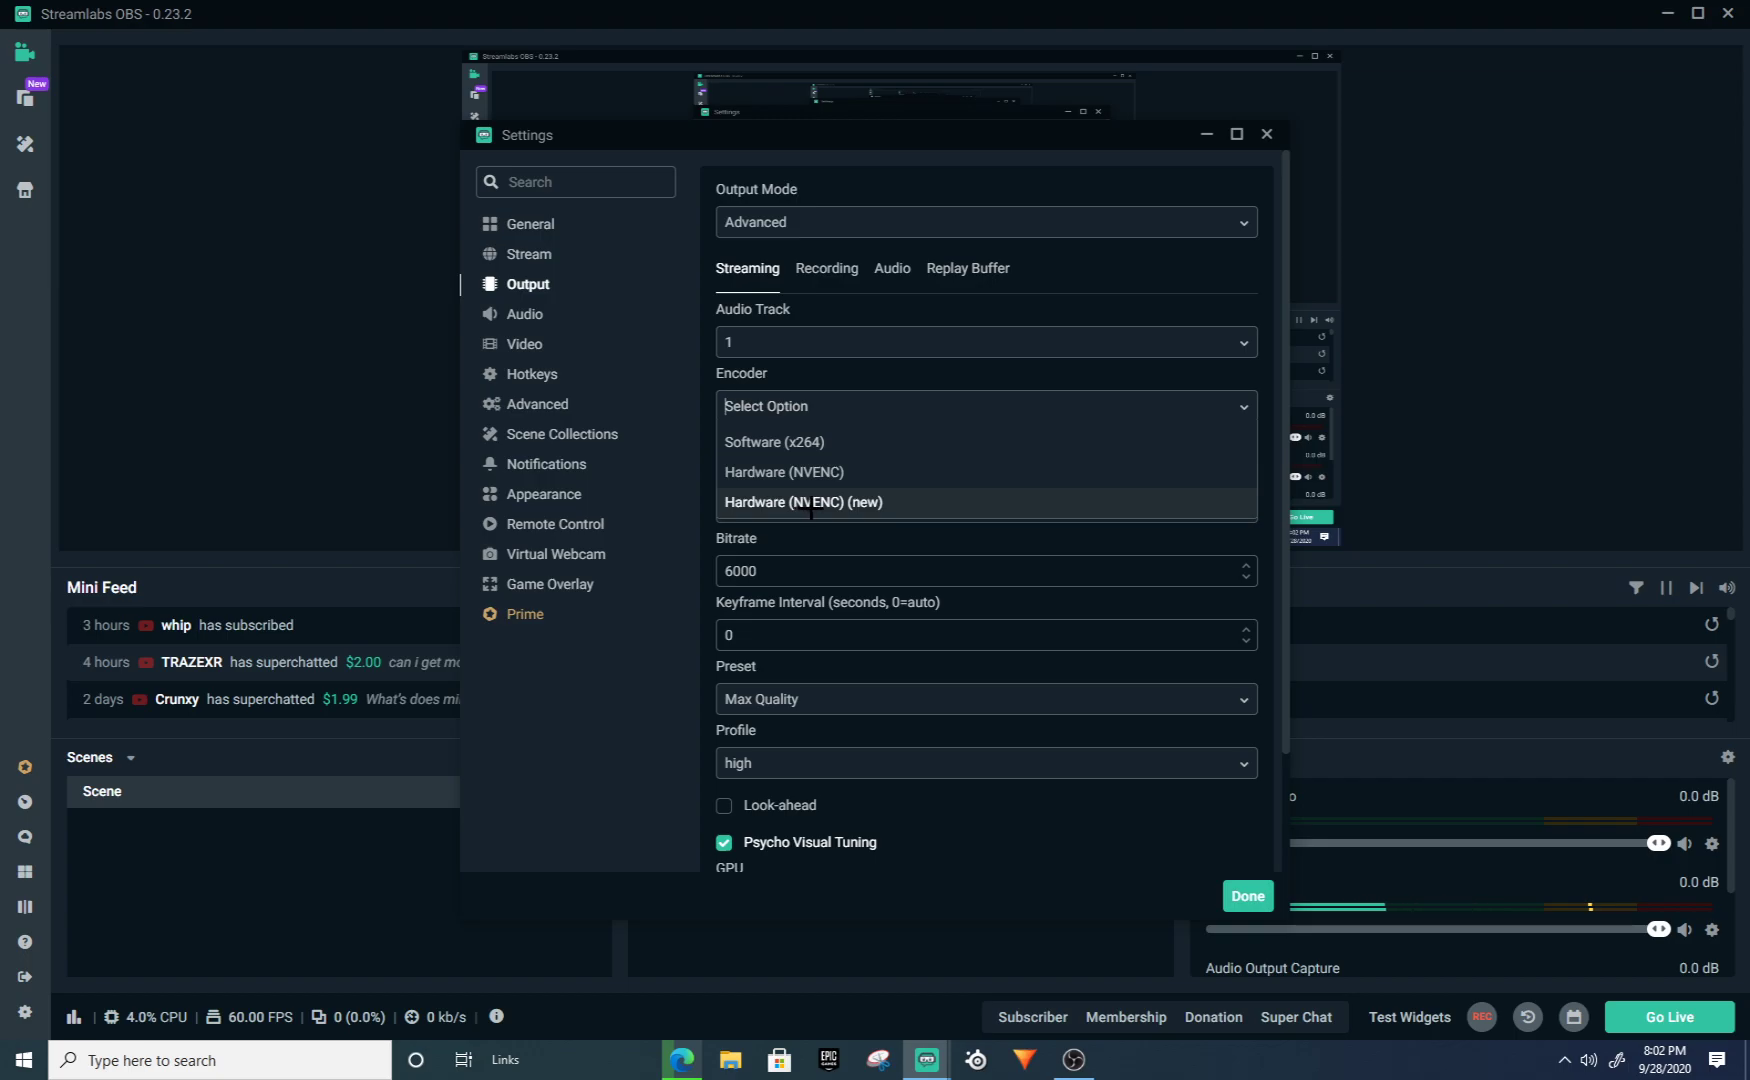
{"action": "left_click", "coordinate": [923, 505]}
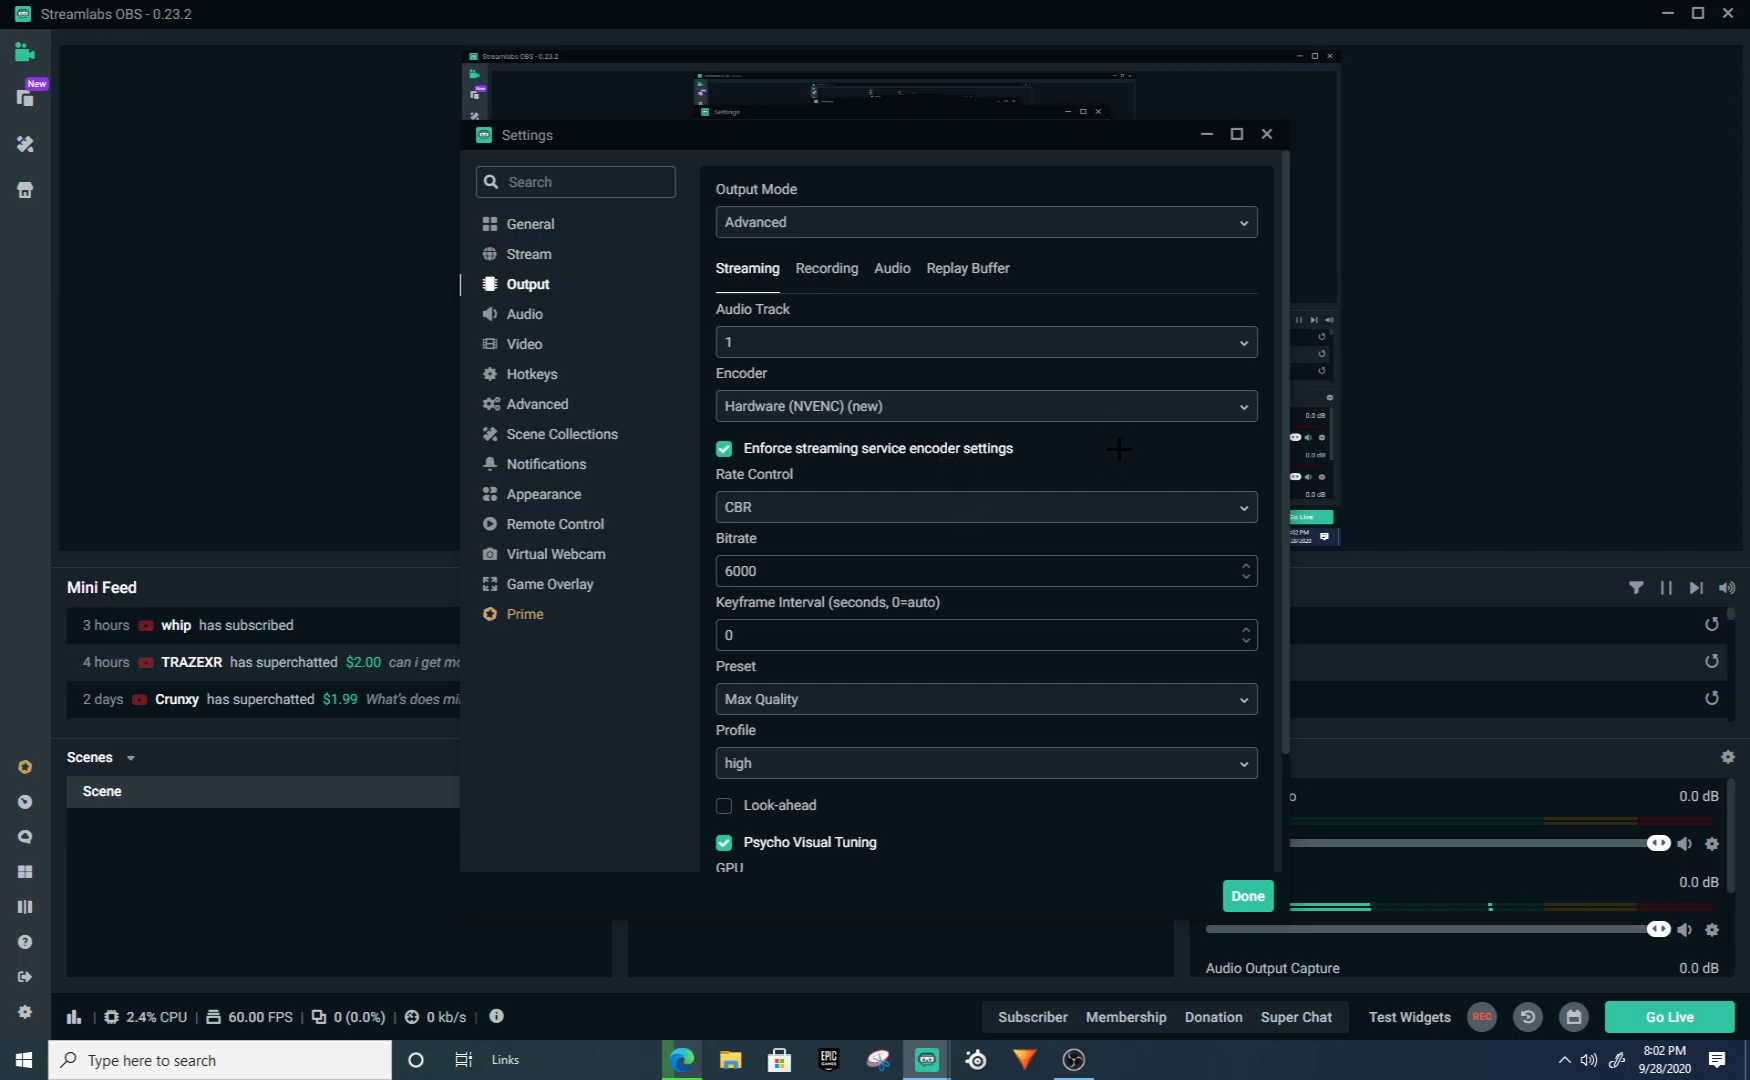
{"action": "left_click", "coordinate": [901, 505]}
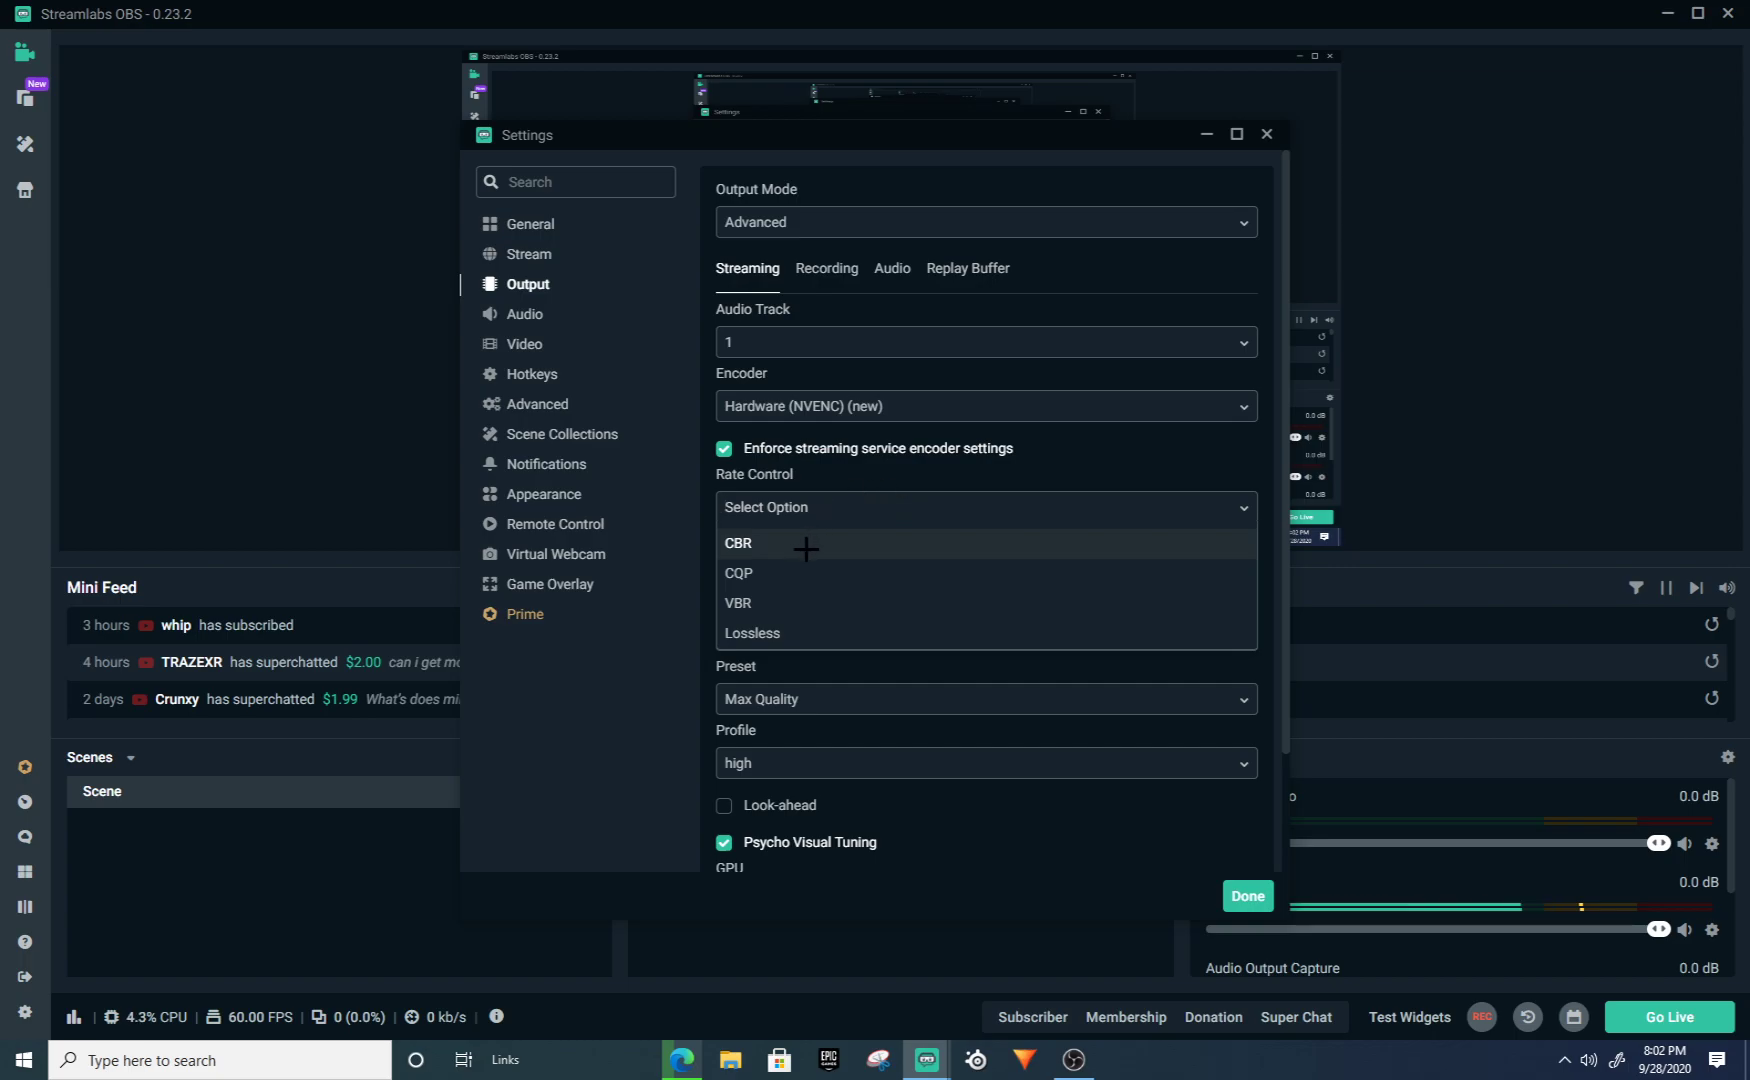
{"action": "left_click", "coordinate": [810, 545]}
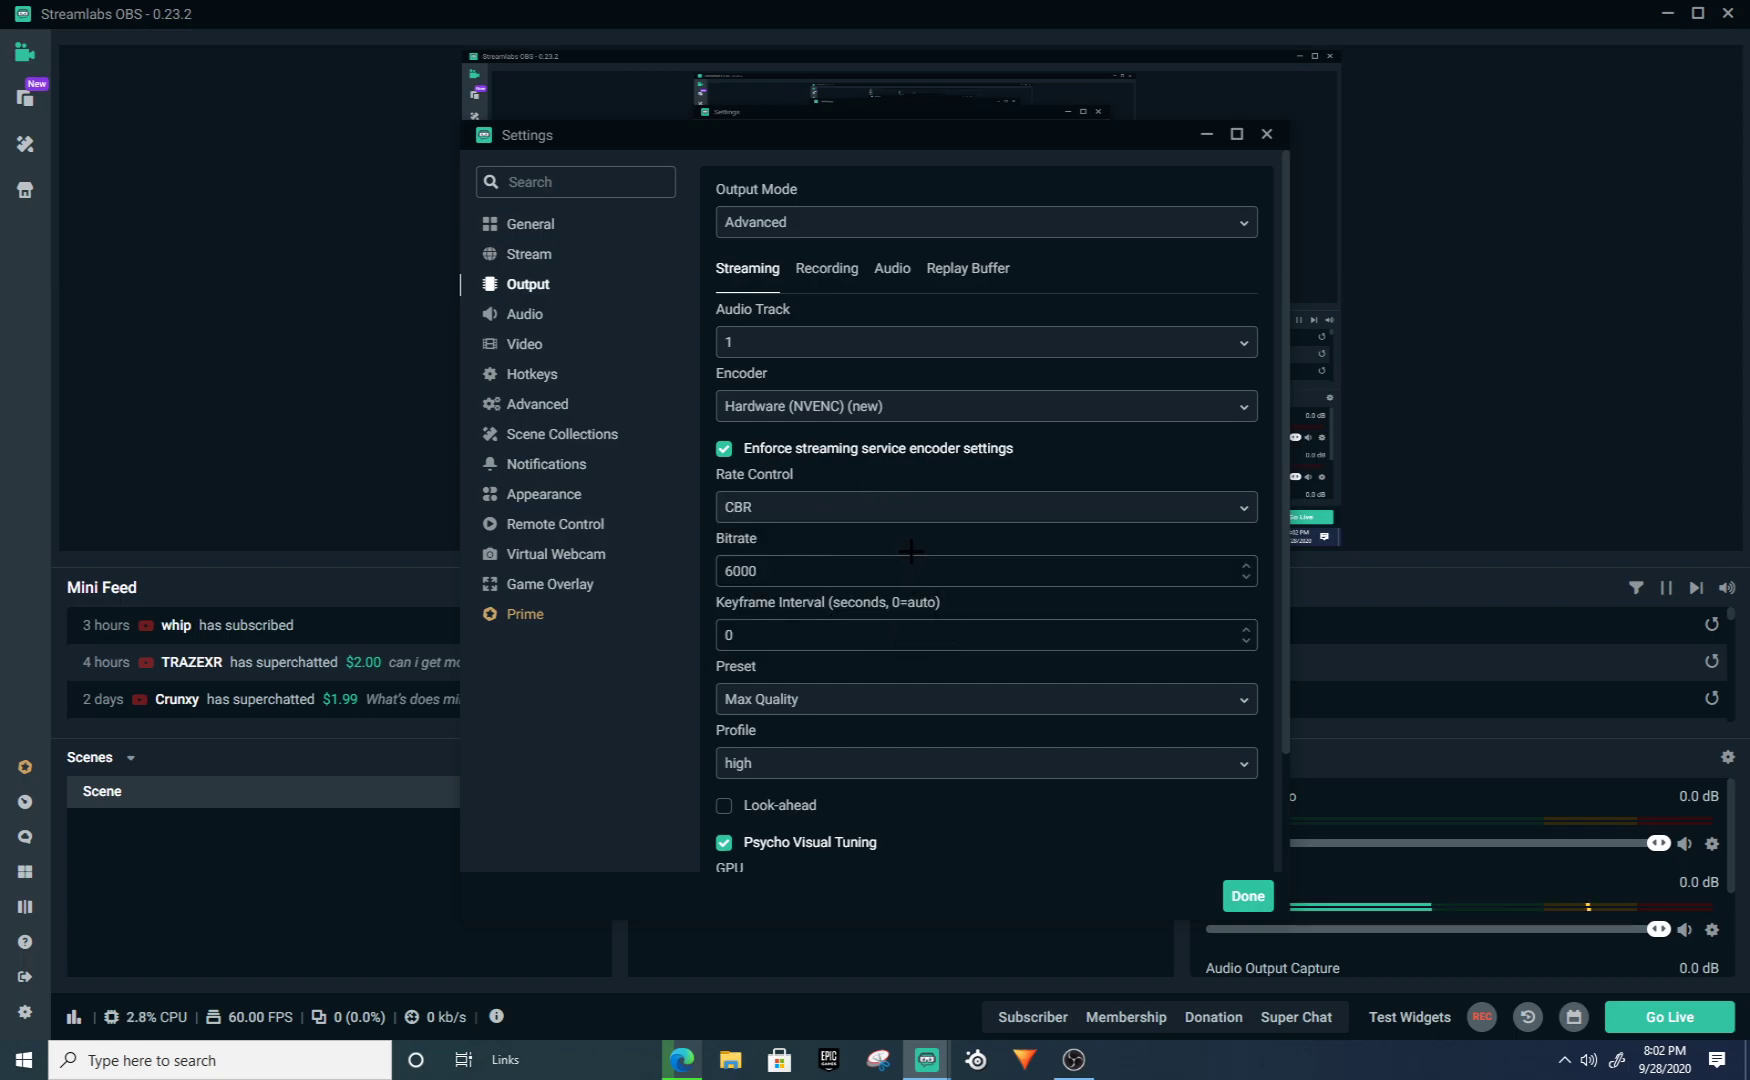
{"action": "double_click", "coordinate": [817, 558]}
{"action": "left_click", "coordinate": [983, 614]}
Step: Keep the encoder preset at Max Quality and the profile at high
{"action": "scroll", "coordinate": [815, 585], "scroll_direction": "down", "scroll_amount": 1}
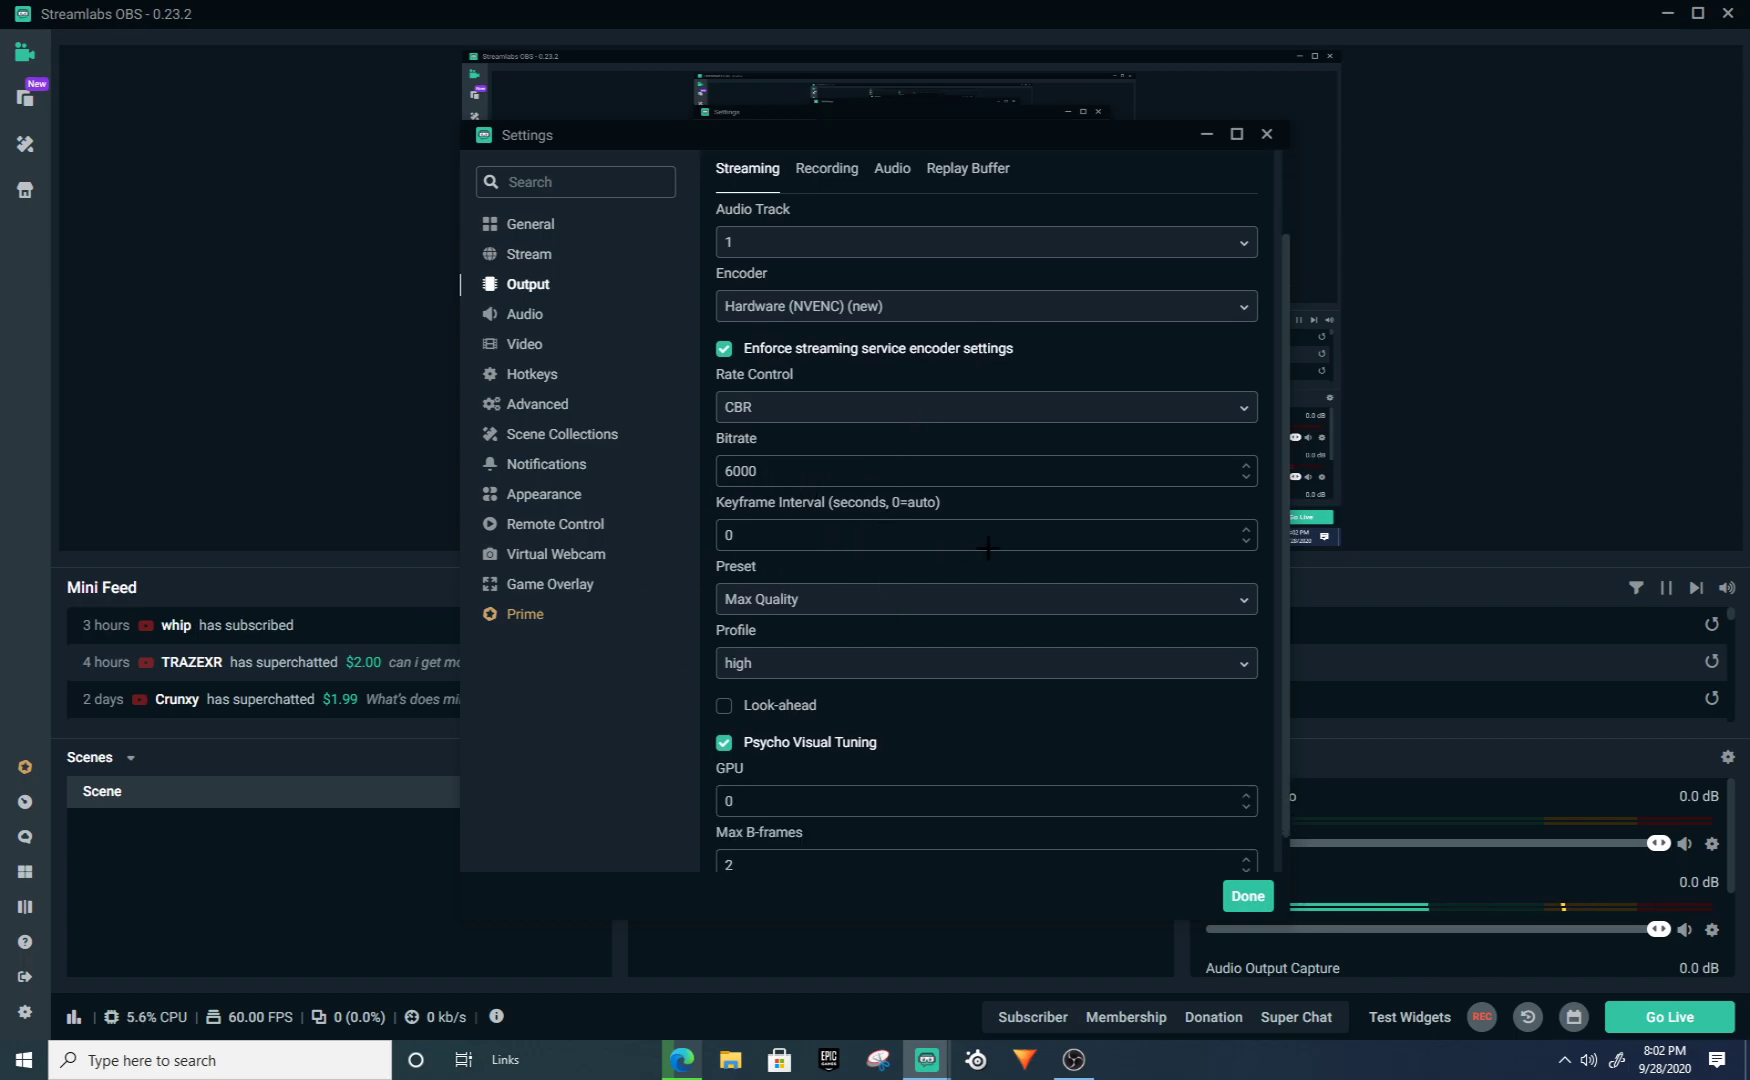
{"action": "scroll", "coordinate": [1000, 550], "scroll_direction": "down", "scroll_amount": 1}
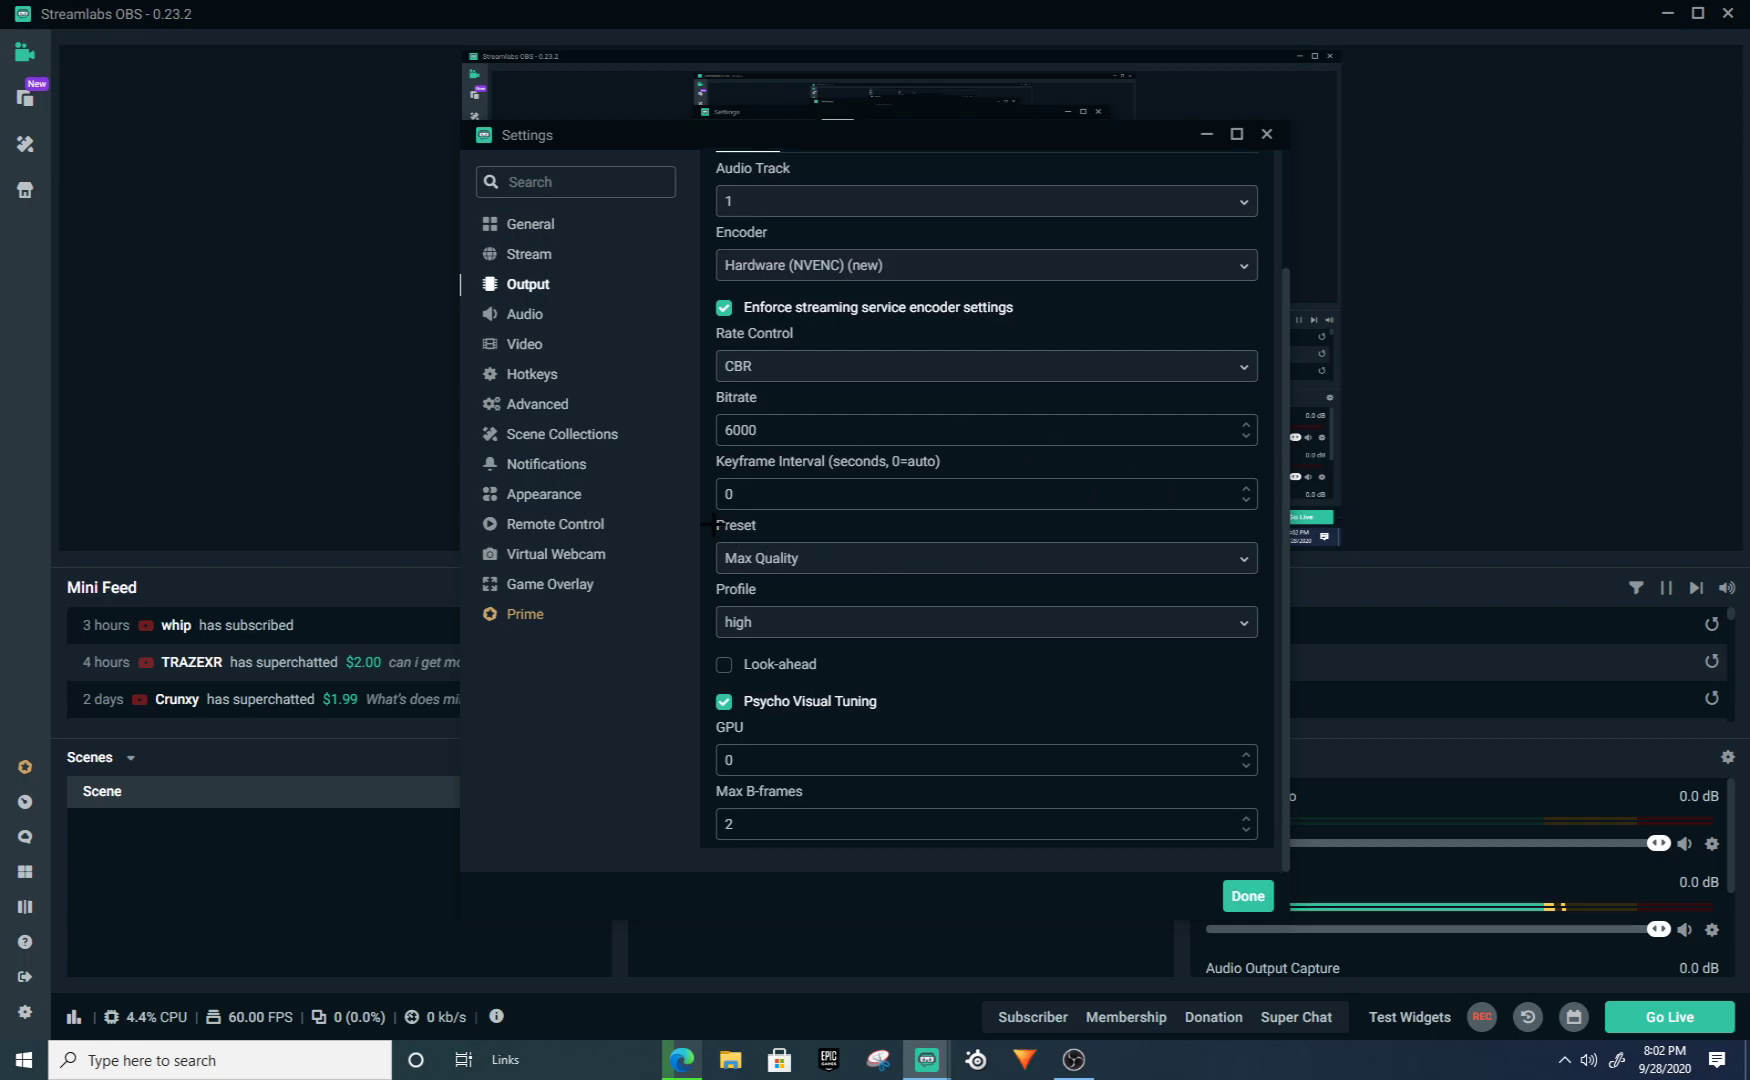
{"action": "left_click", "coordinate": [791, 557]}
{"action": "left_click", "coordinate": [799, 600]}
{"action": "left_click", "coordinate": [799, 621]}
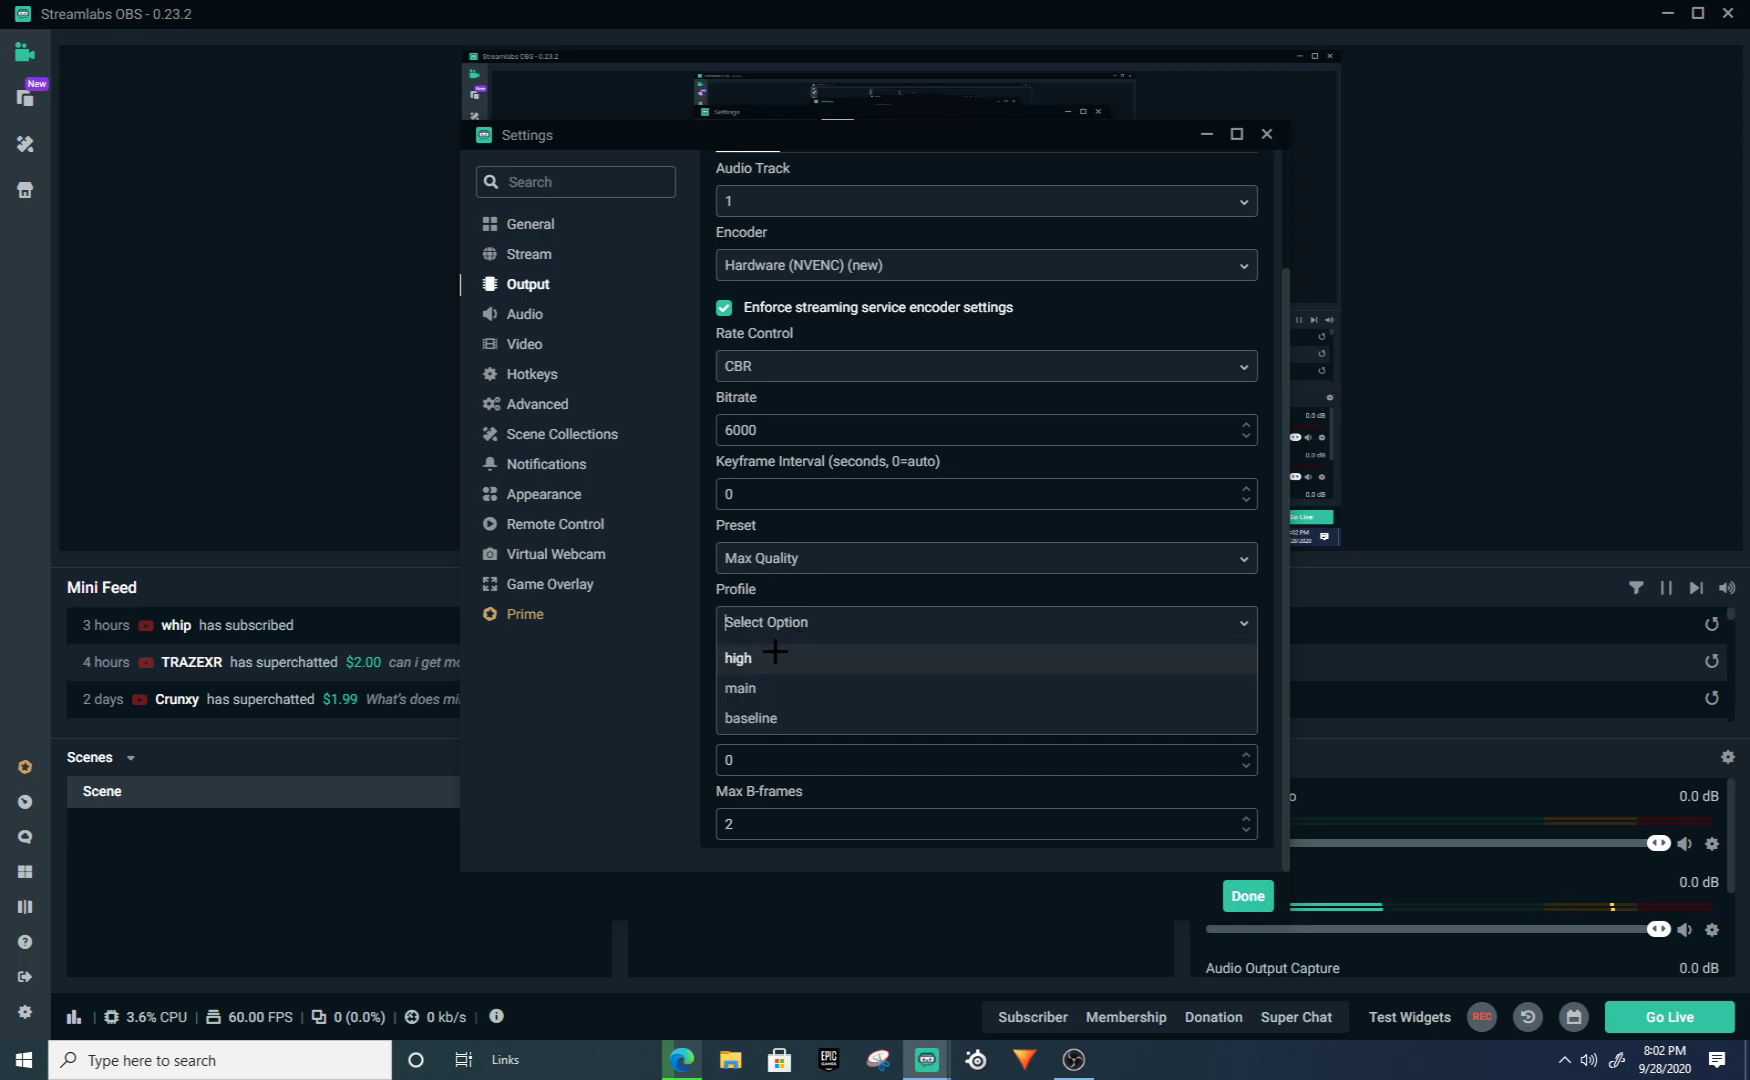
{"action": "left_click", "coordinate": [775, 656]}
{"action": "scroll", "coordinate": [800, 660], "scroll_direction": "up", "scroll_amount": 3}
{"action": "scroll", "coordinate": [820, 683], "scroll_direction": "down", "scroll_amount": 3}
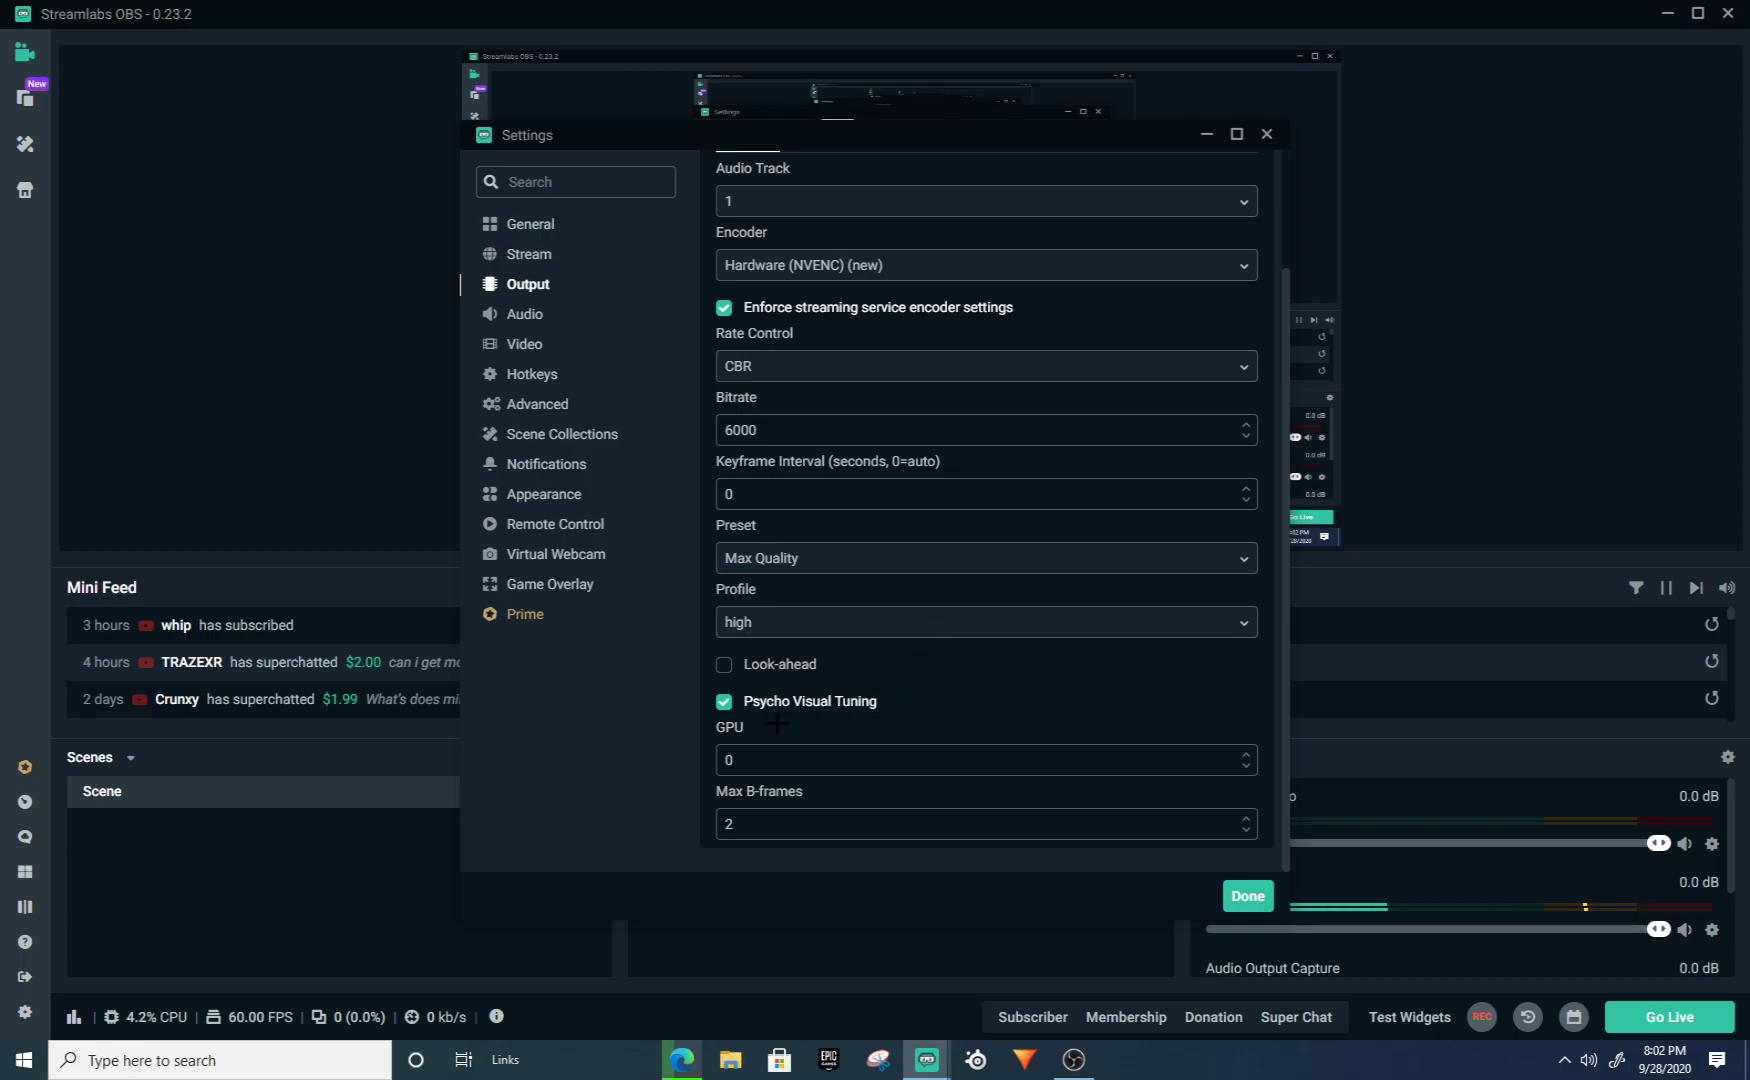
{"action": "scroll", "coordinate": [767, 741], "scroll_direction": "up", "scroll_amount": 1}
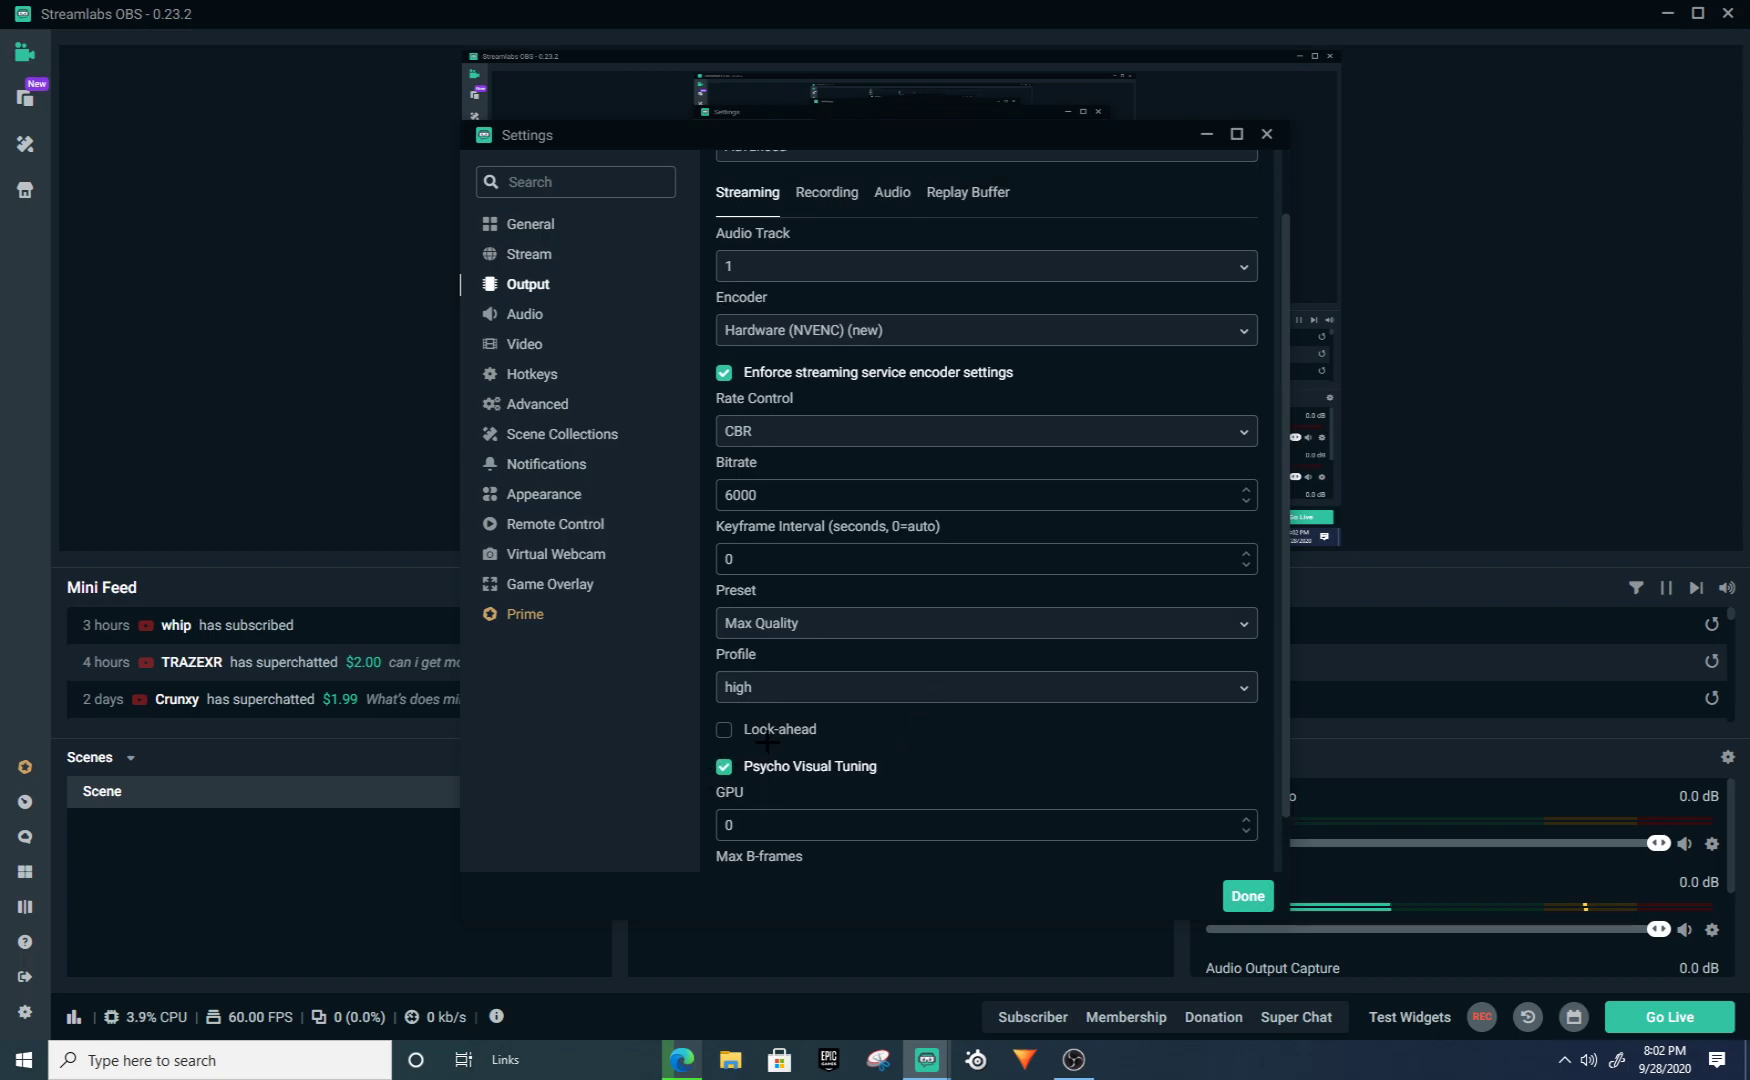
{"action": "scroll", "coordinate": [767, 741], "scroll_direction": "up", "scroll_amount": 1}
{"action": "scroll", "coordinate": [775, 712], "scroll_direction": "down", "scroll_amount": 2}
{"action": "scroll", "coordinate": [990, 600], "scroll_direction": "up", "scroll_amount": 2}
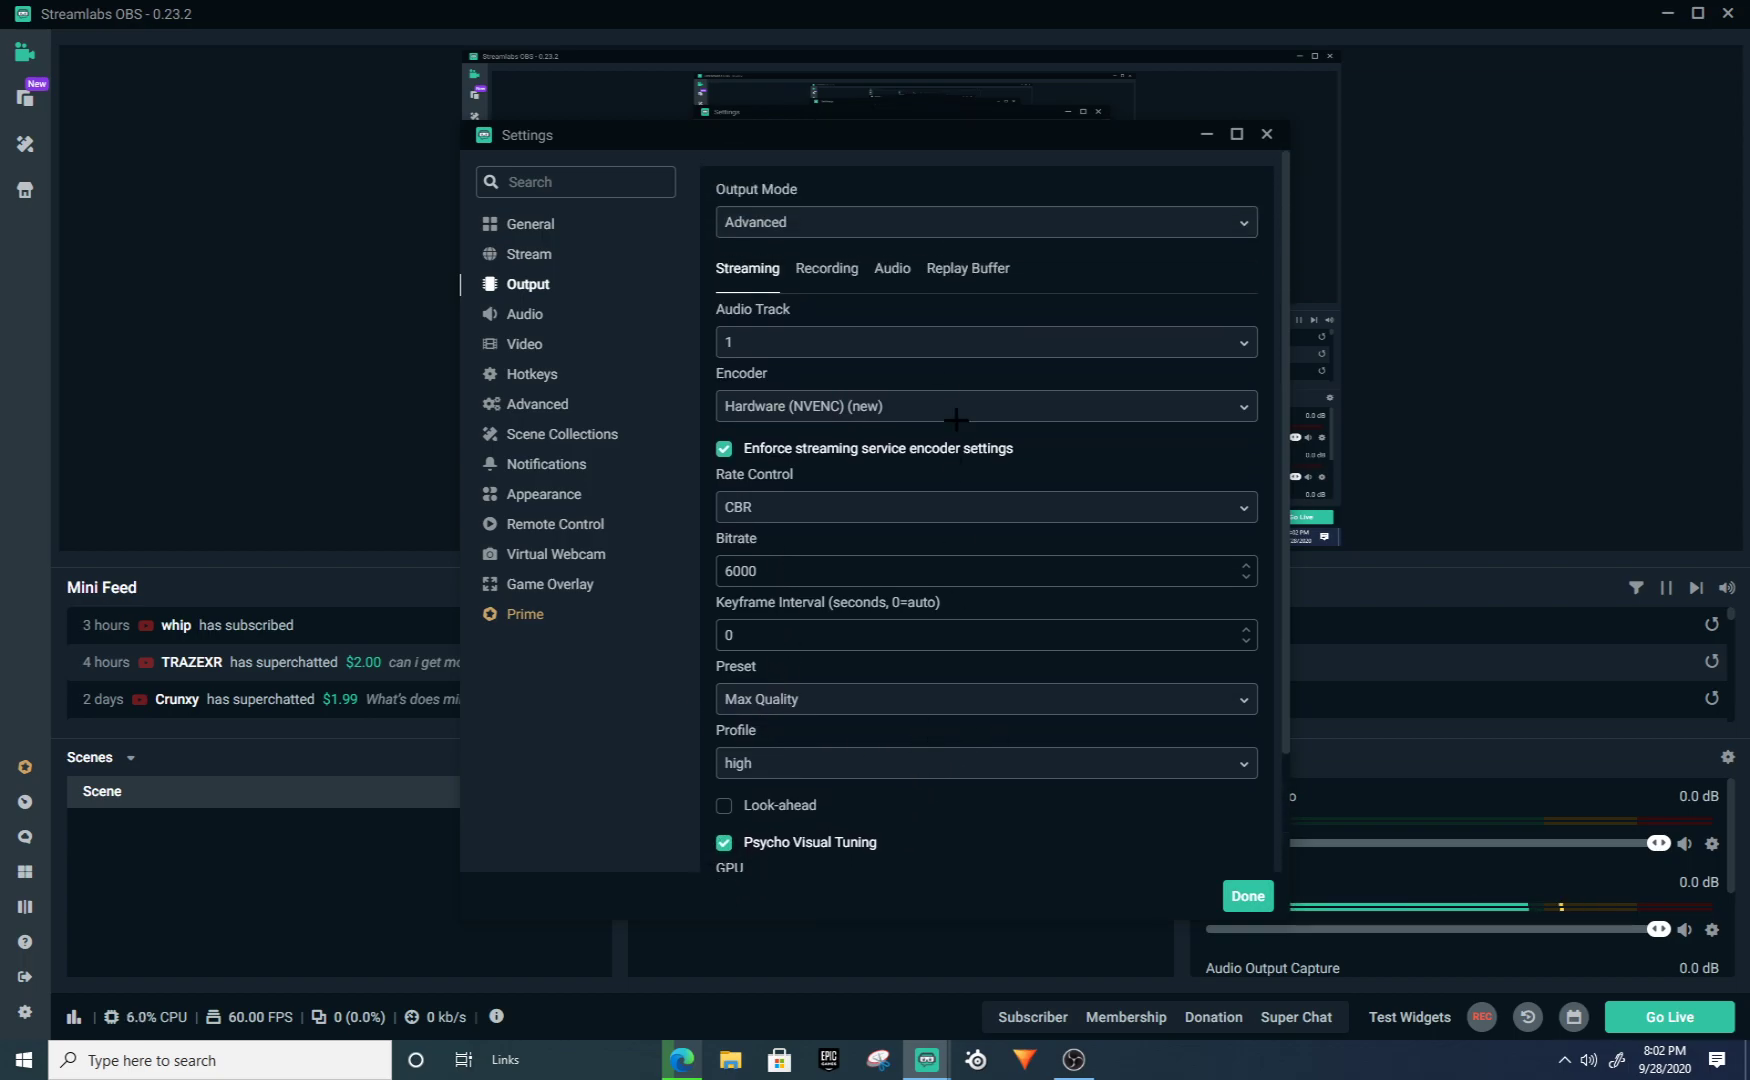
Step: On the Recording tab, keep the Documents folder, Standard type and Advanced mode
{"action": "left_click", "coordinate": [826, 275]}
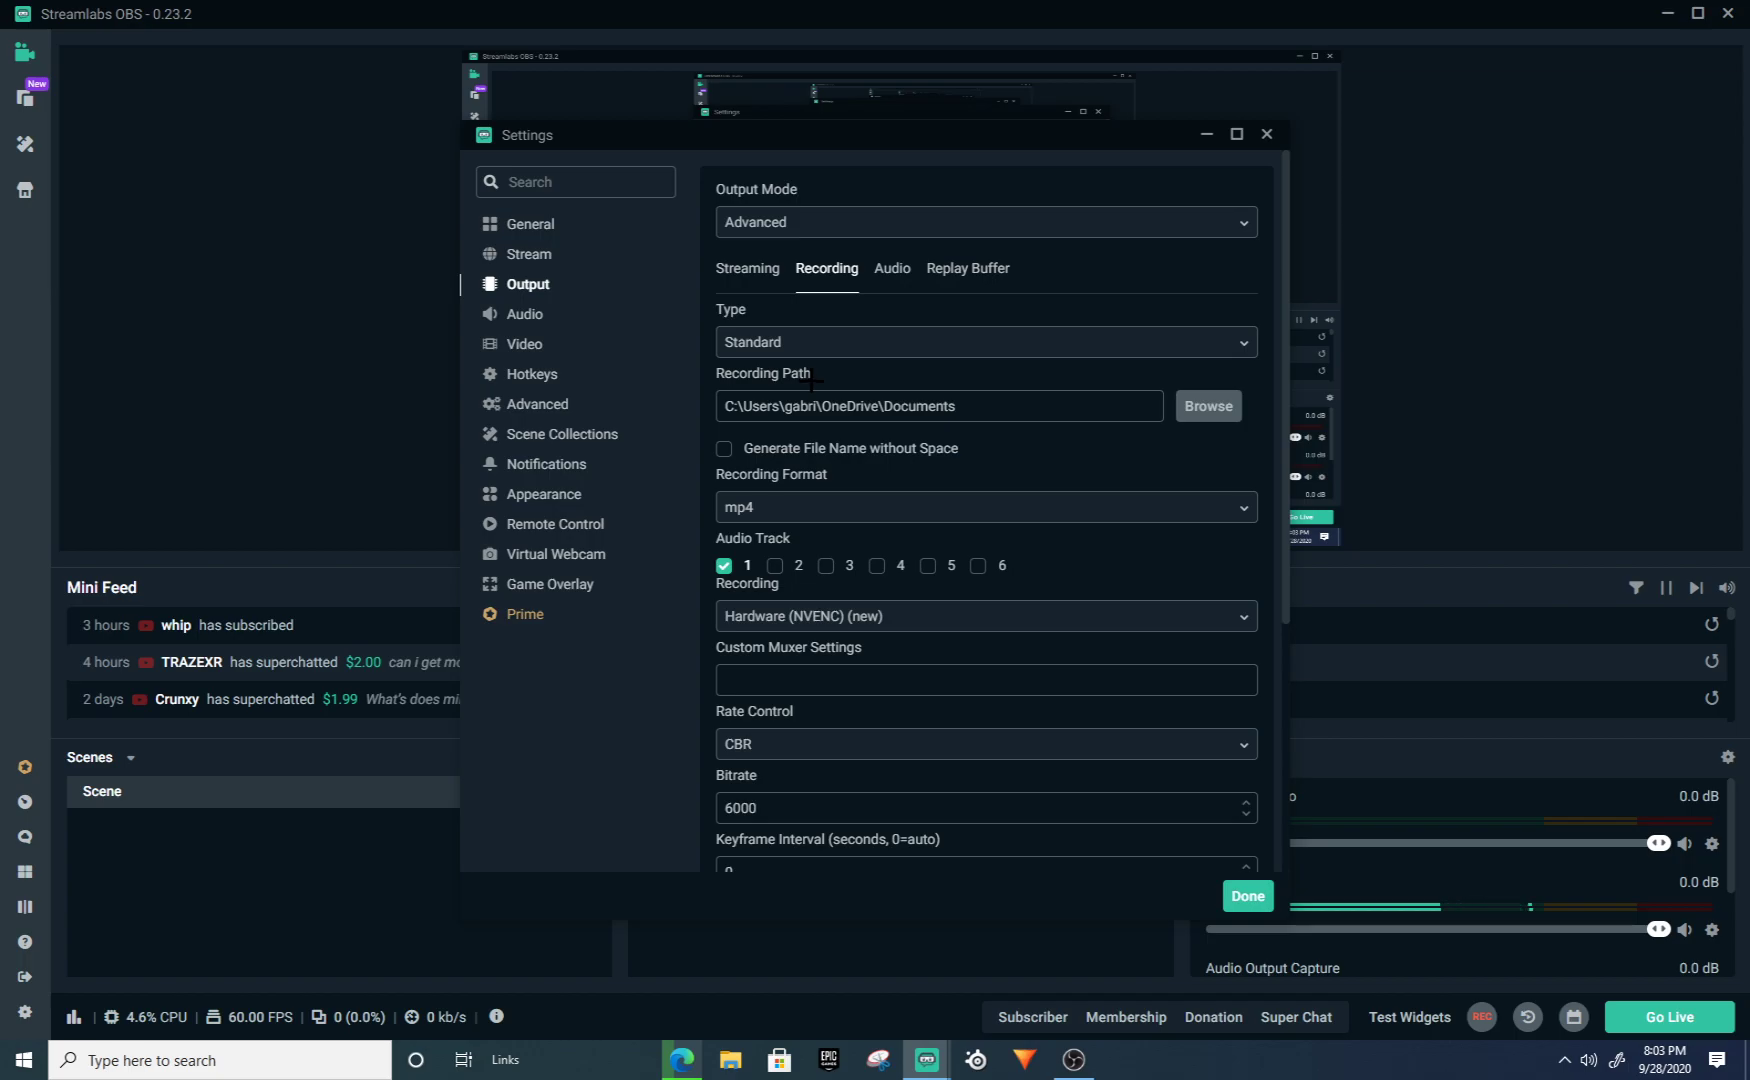
{"action": "left_click", "coordinate": [1204, 412]}
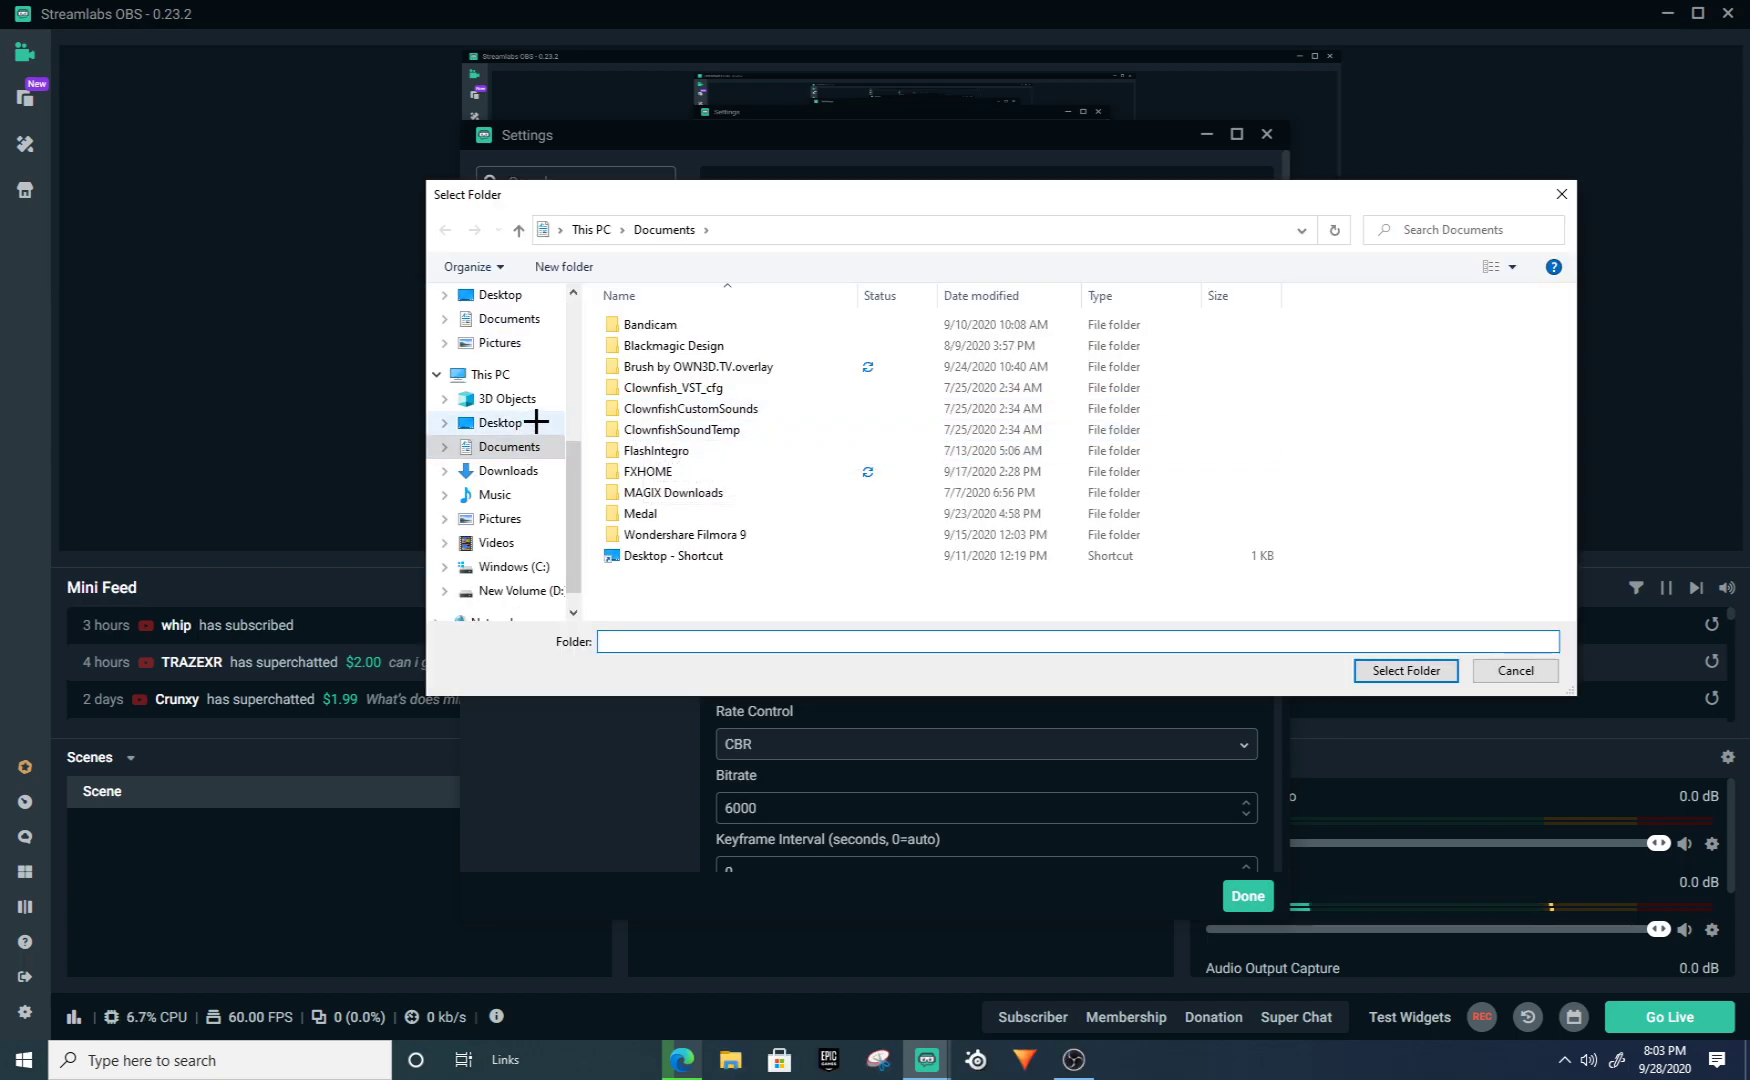
{"action": "left_click", "coordinate": [512, 495]}
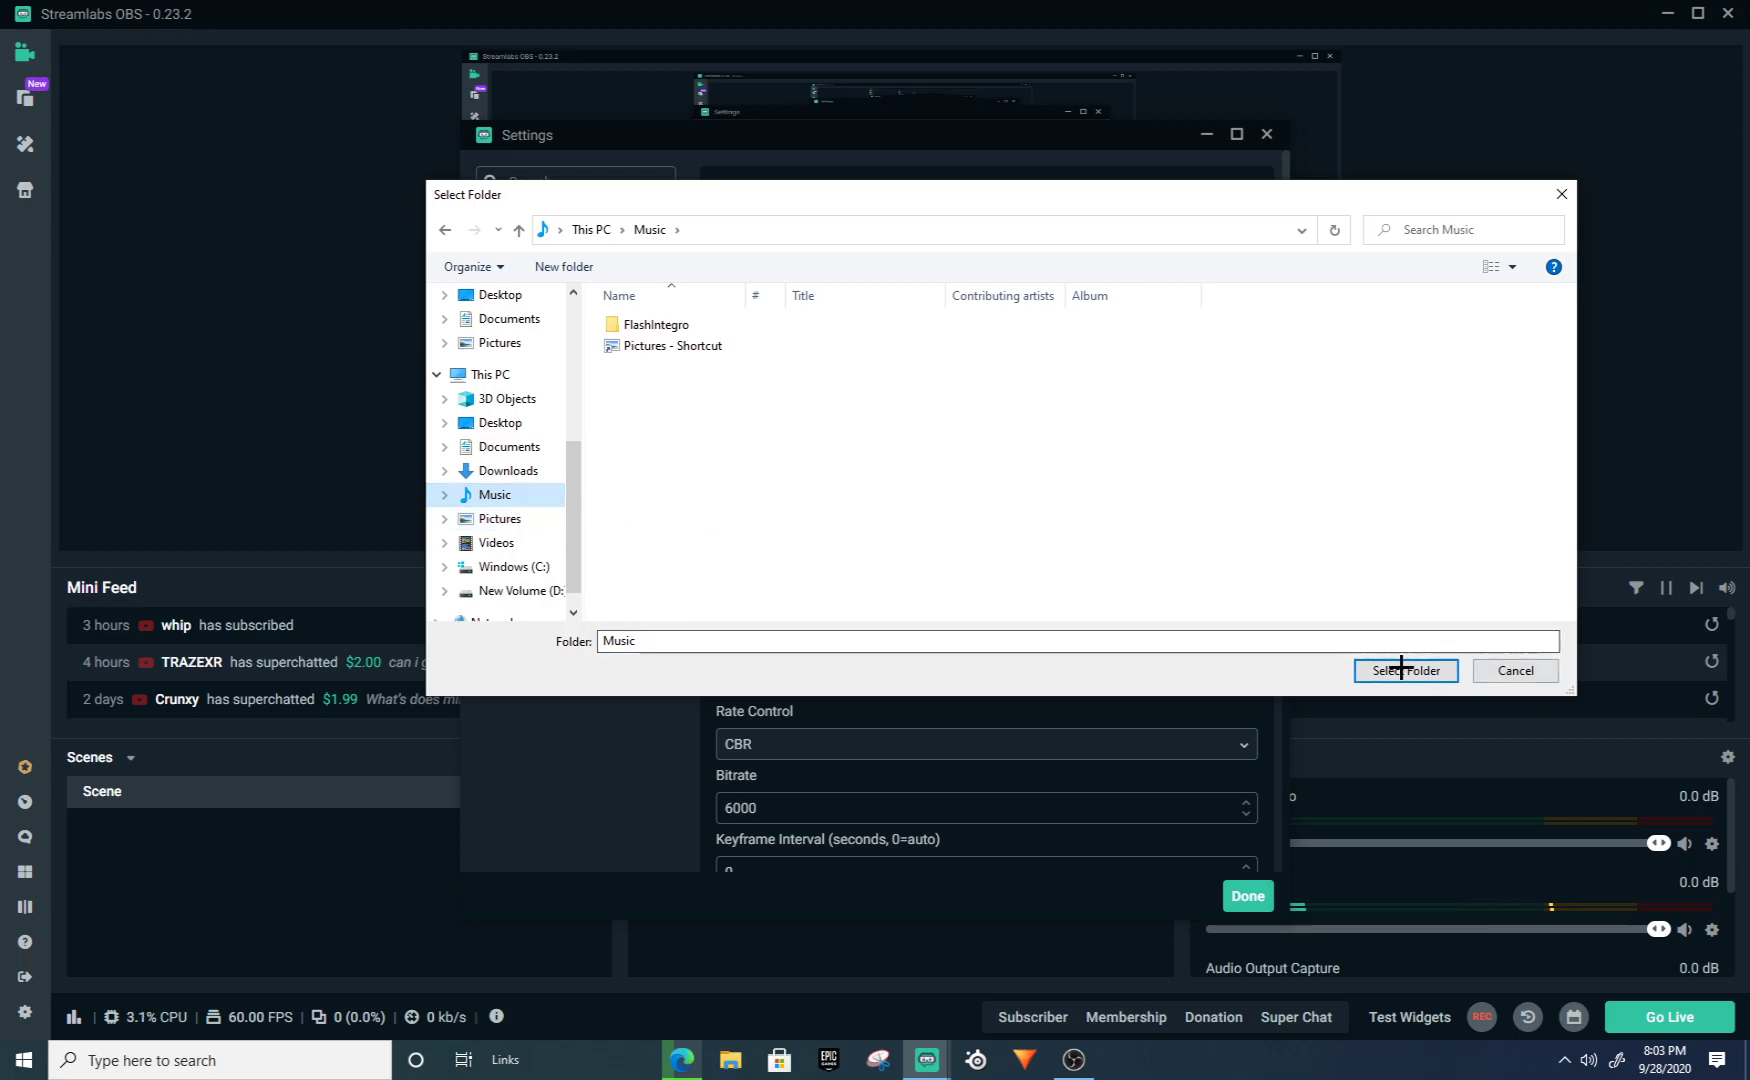
{"action": "left_click", "coordinate": [1497, 665]}
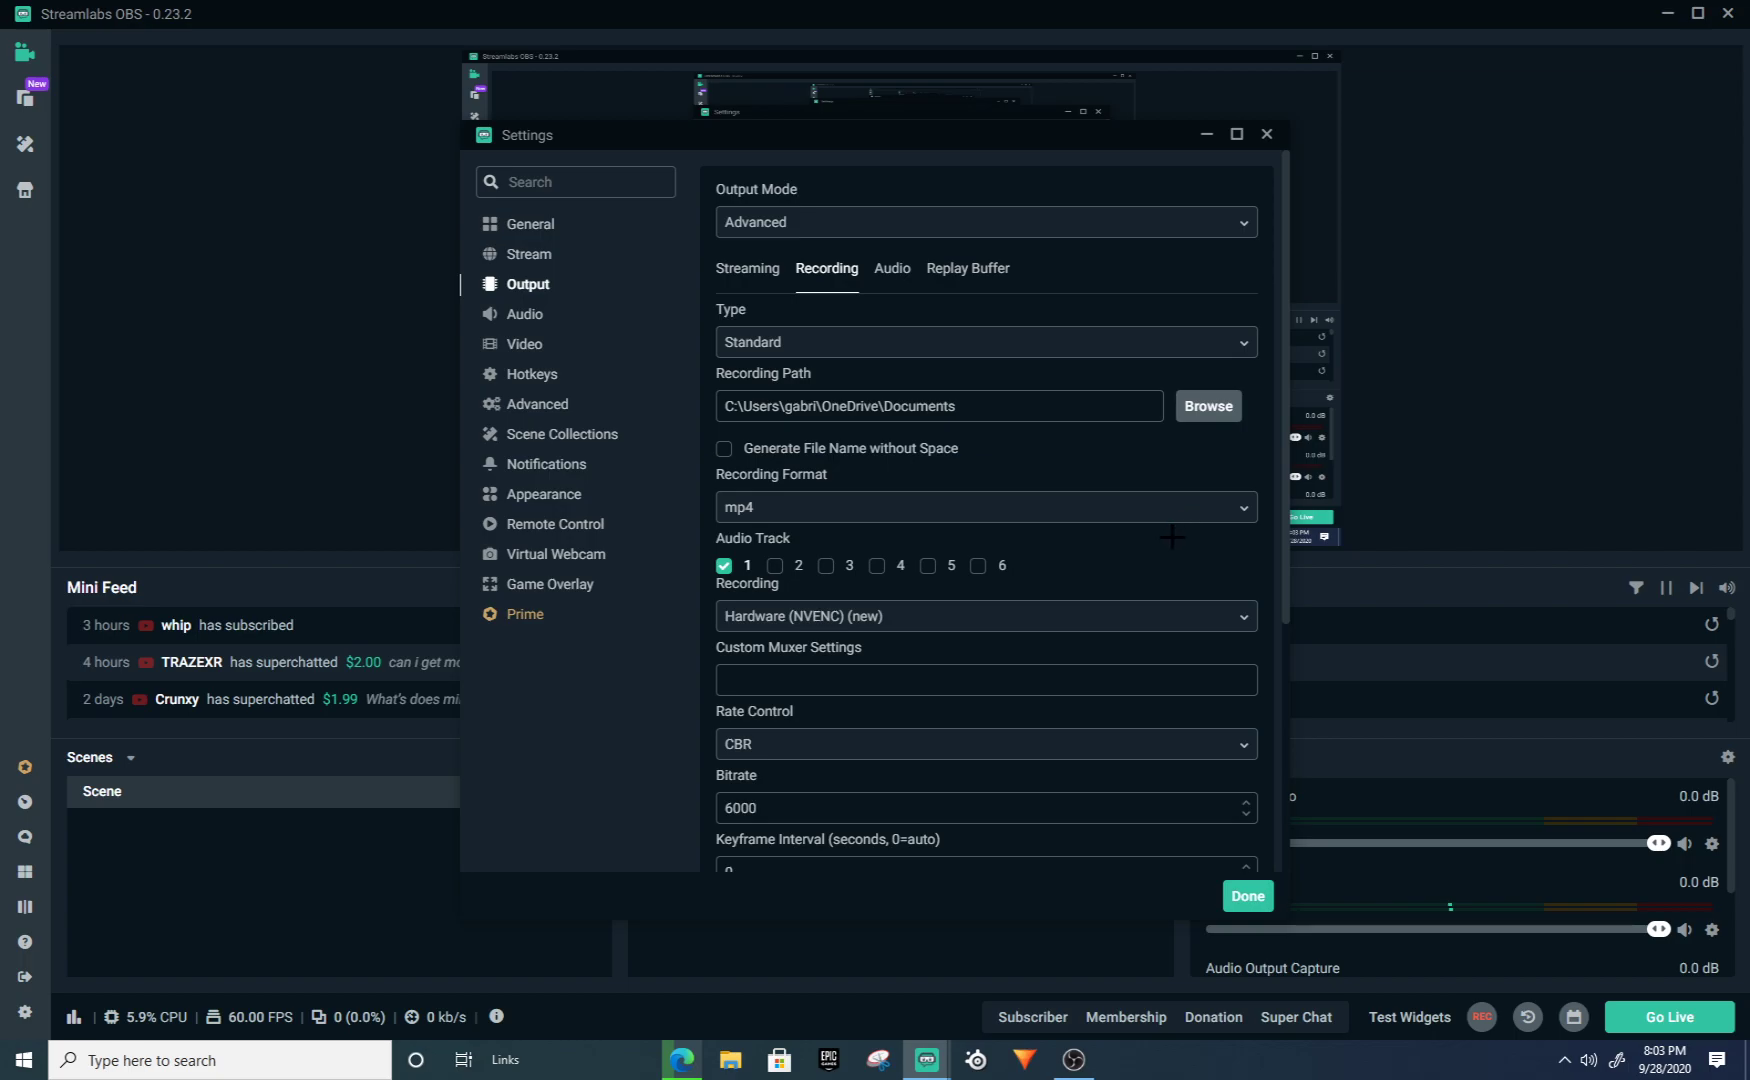
{"action": "left_click", "coordinate": [888, 341]}
{"action": "left_click", "coordinate": [887, 376]}
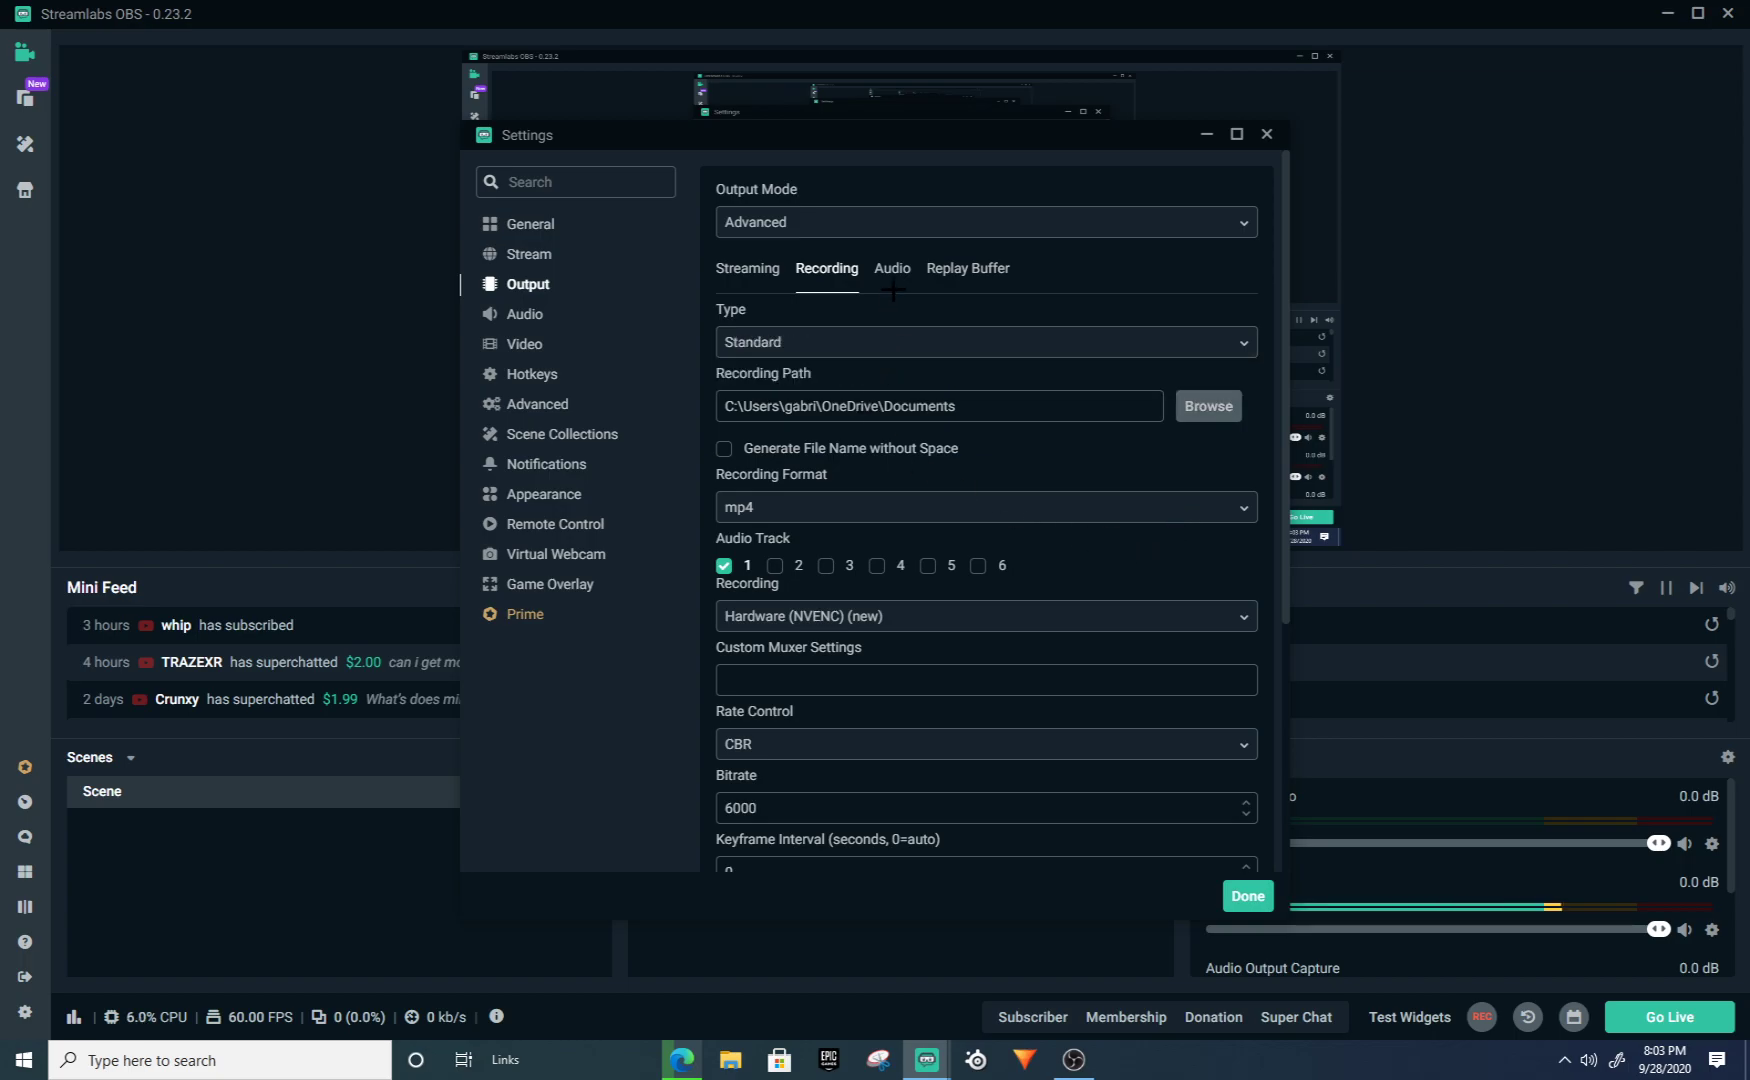
{"action": "left_click", "coordinate": [867, 222]}
{"action": "left_click", "coordinate": [832, 286]}
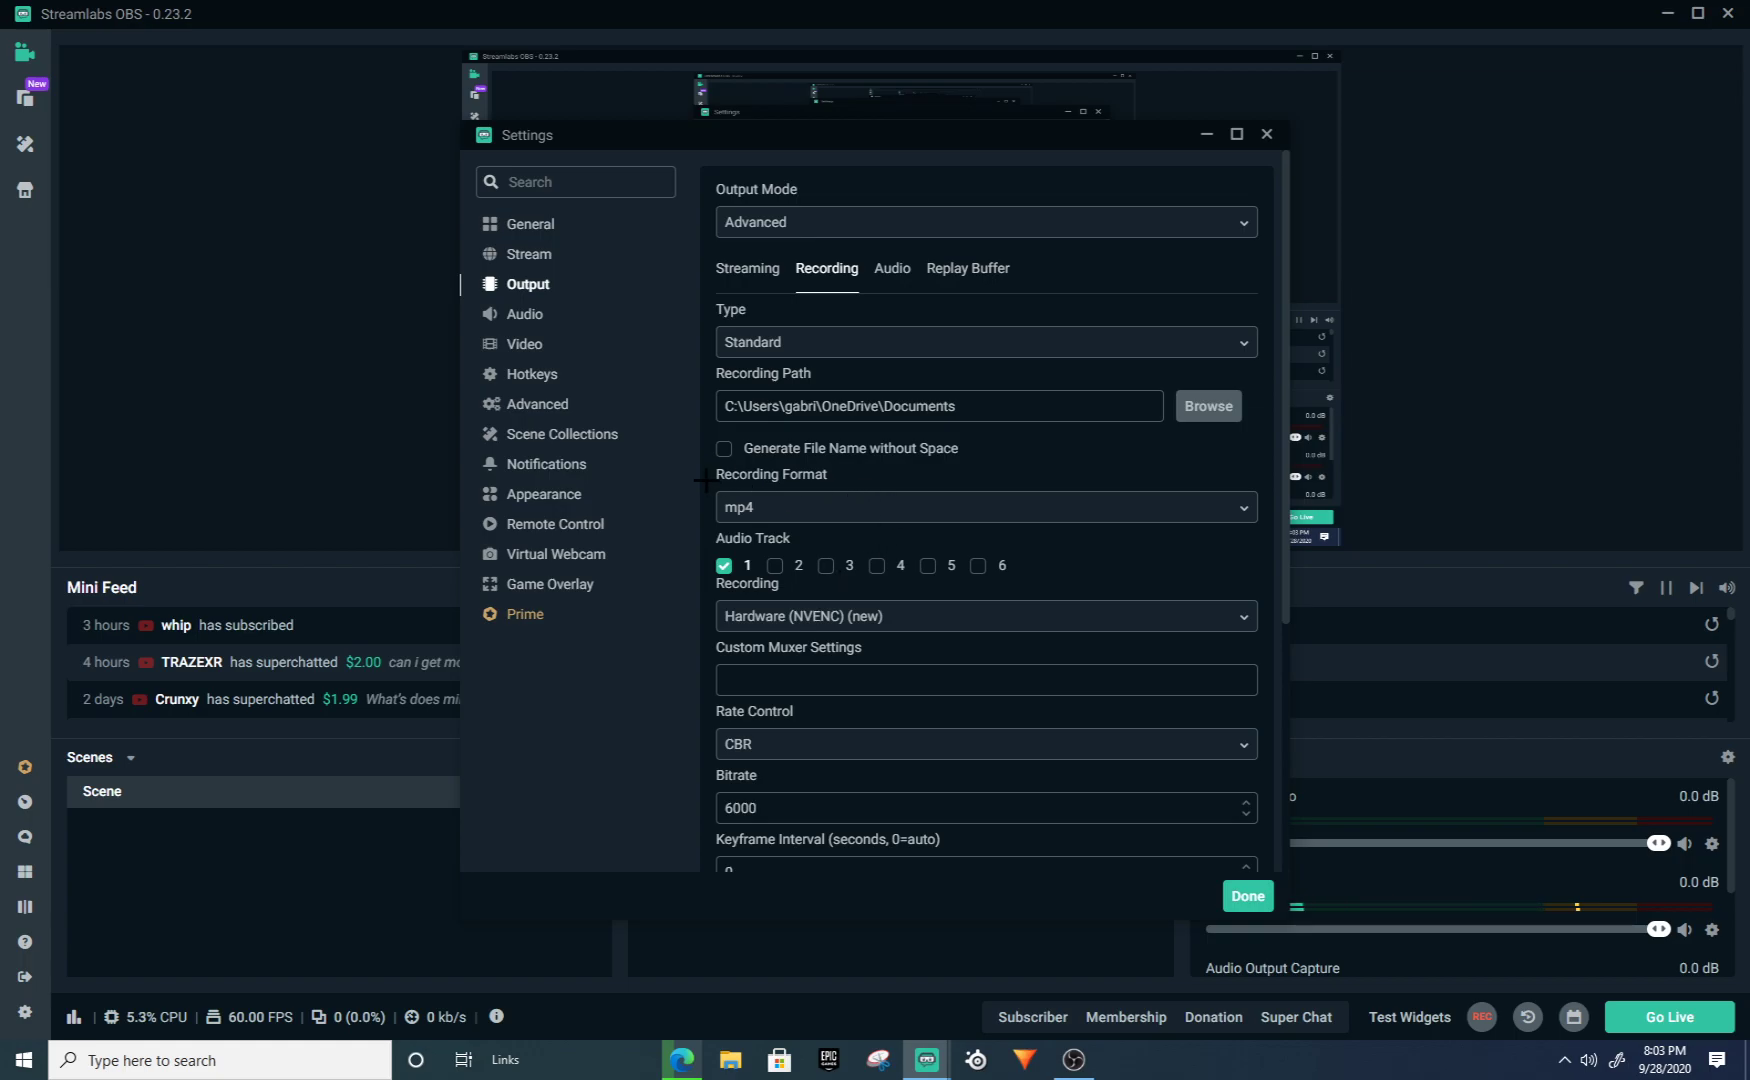
Step: Confirm mp4 recording format, CBR rate control and 6000 recording bitrate
{"action": "left_click", "coordinate": [832, 505]}
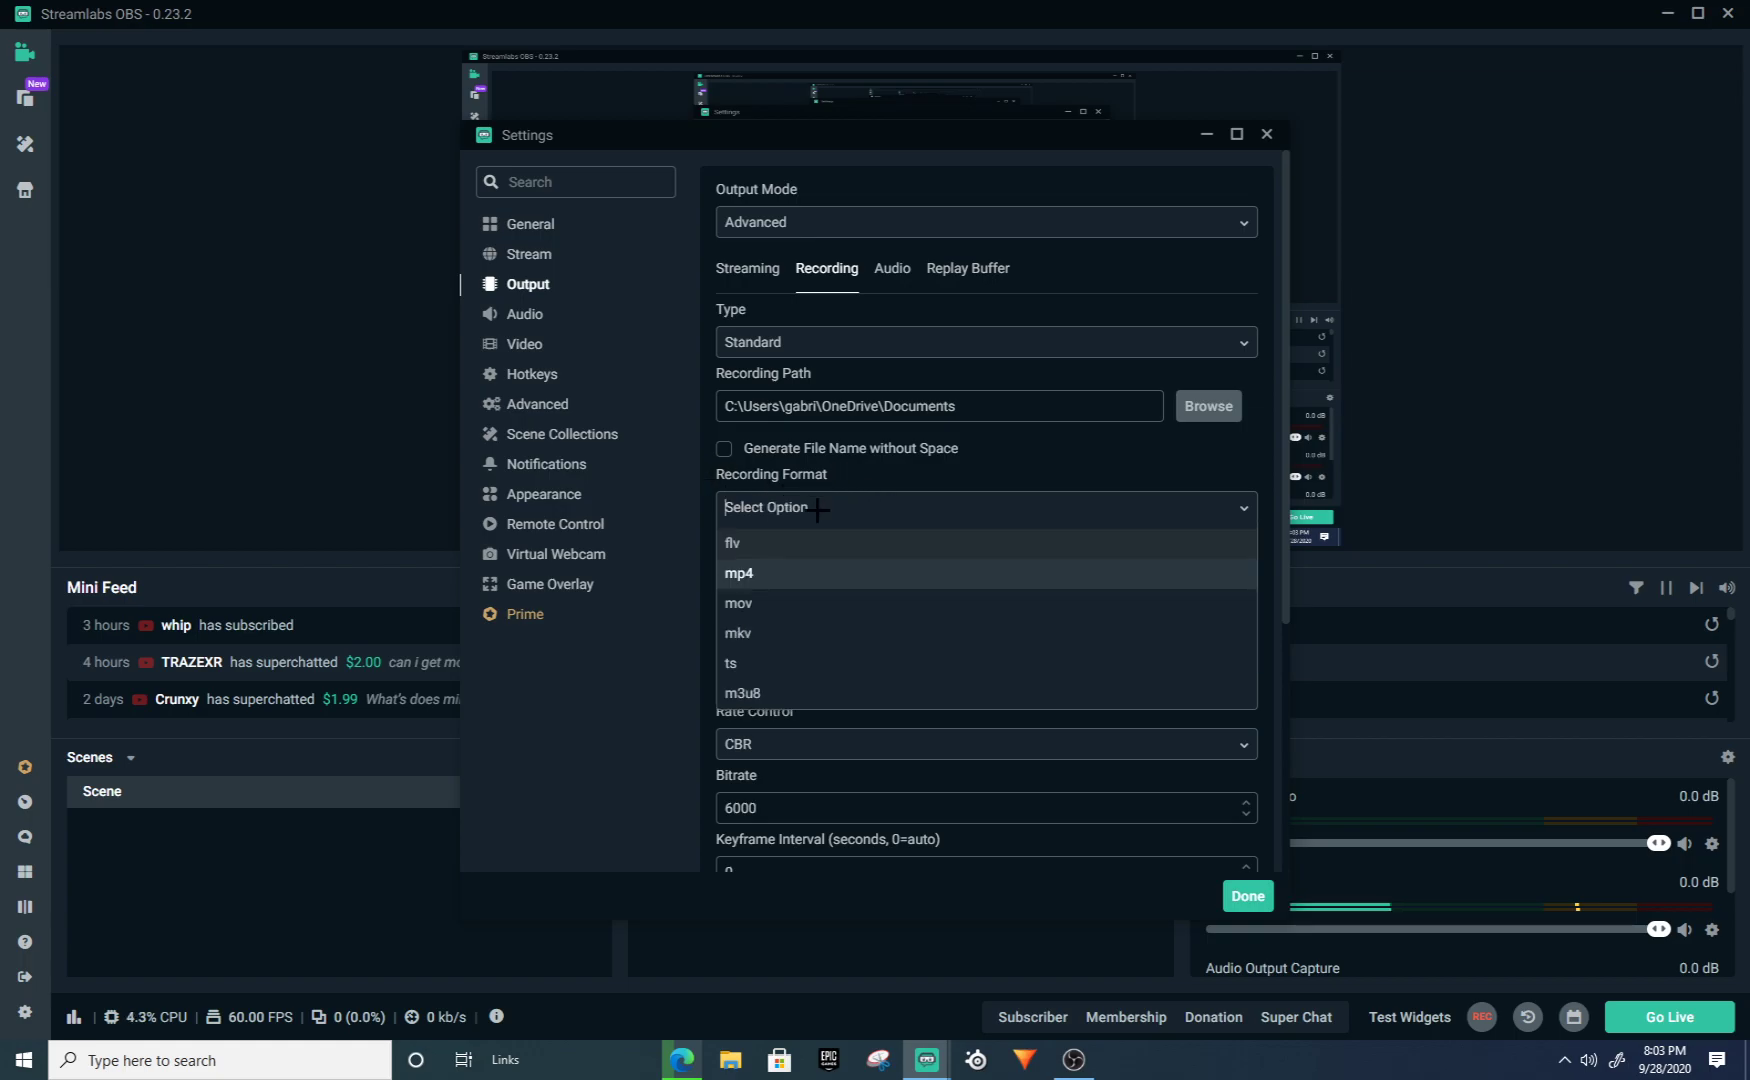
{"action": "left_click", "coordinate": [768, 580]}
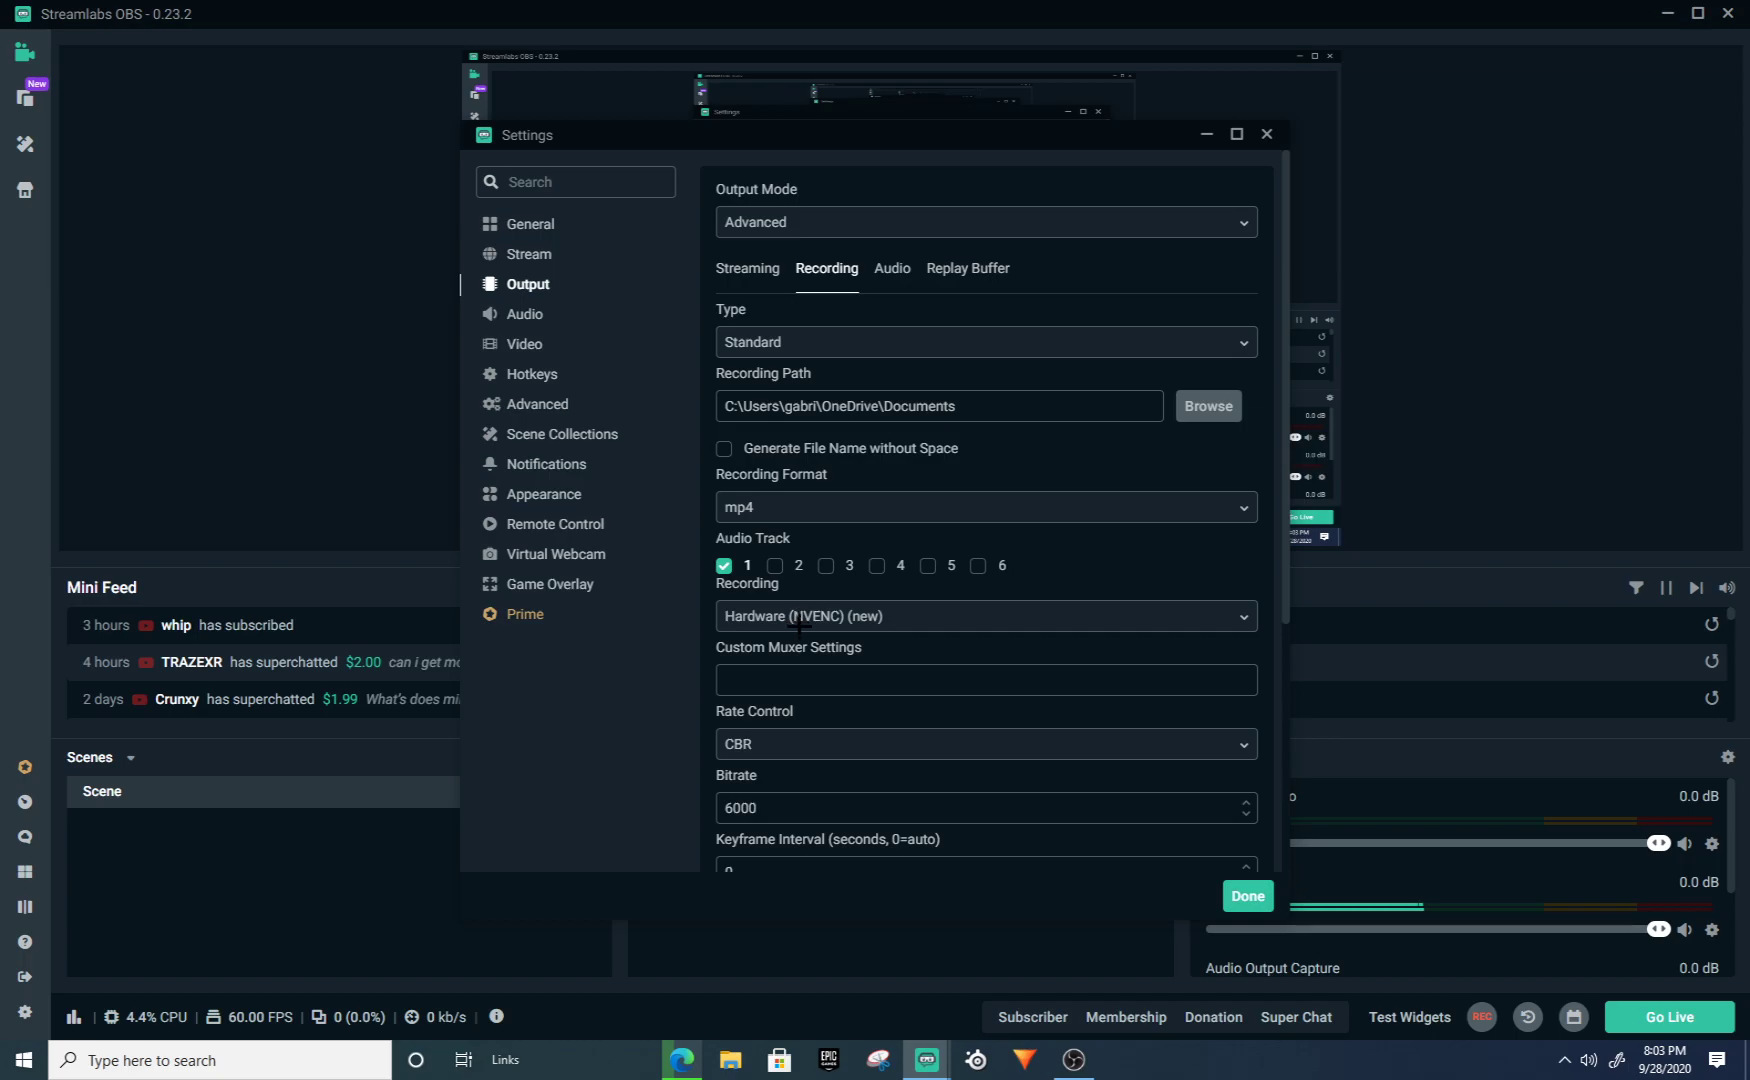
{"action": "scroll", "coordinate": [800, 622], "scroll_direction": "down", "scroll_amount": 1}
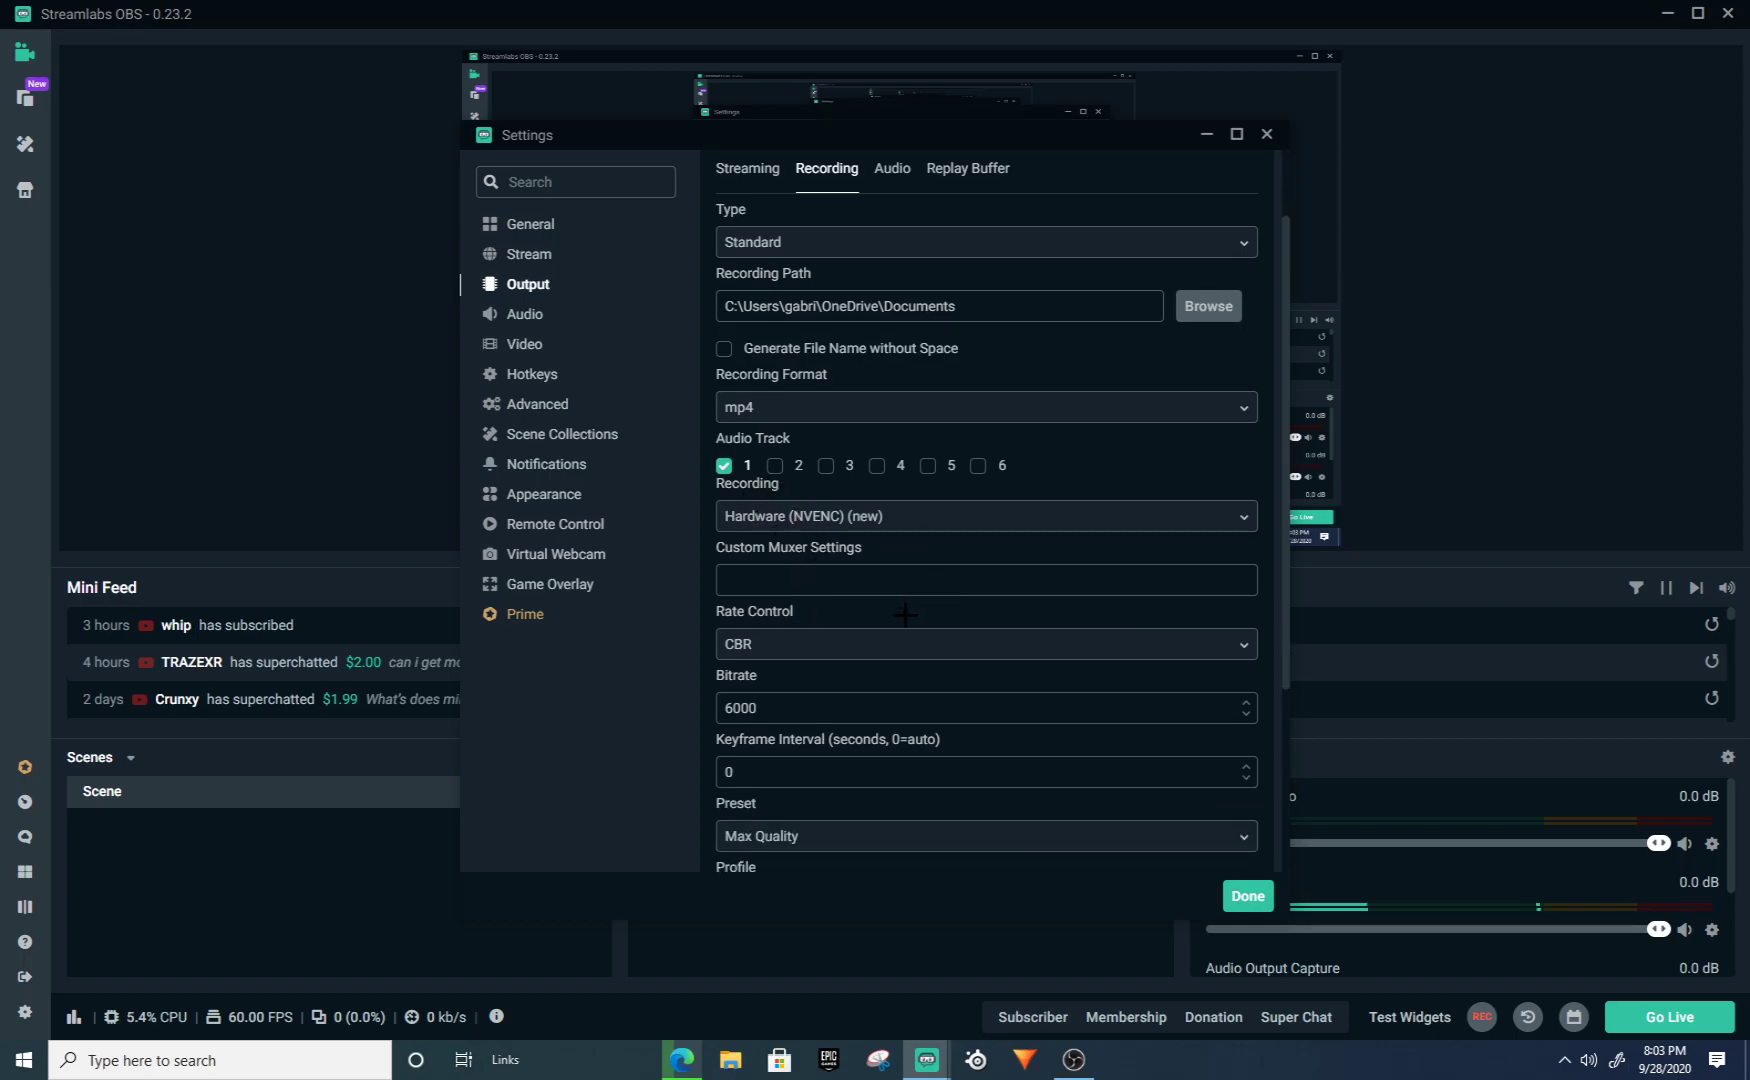
{"action": "scroll", "coordinate": [912, 466], "scroll_direction": "down", "scroll_amount": 1}
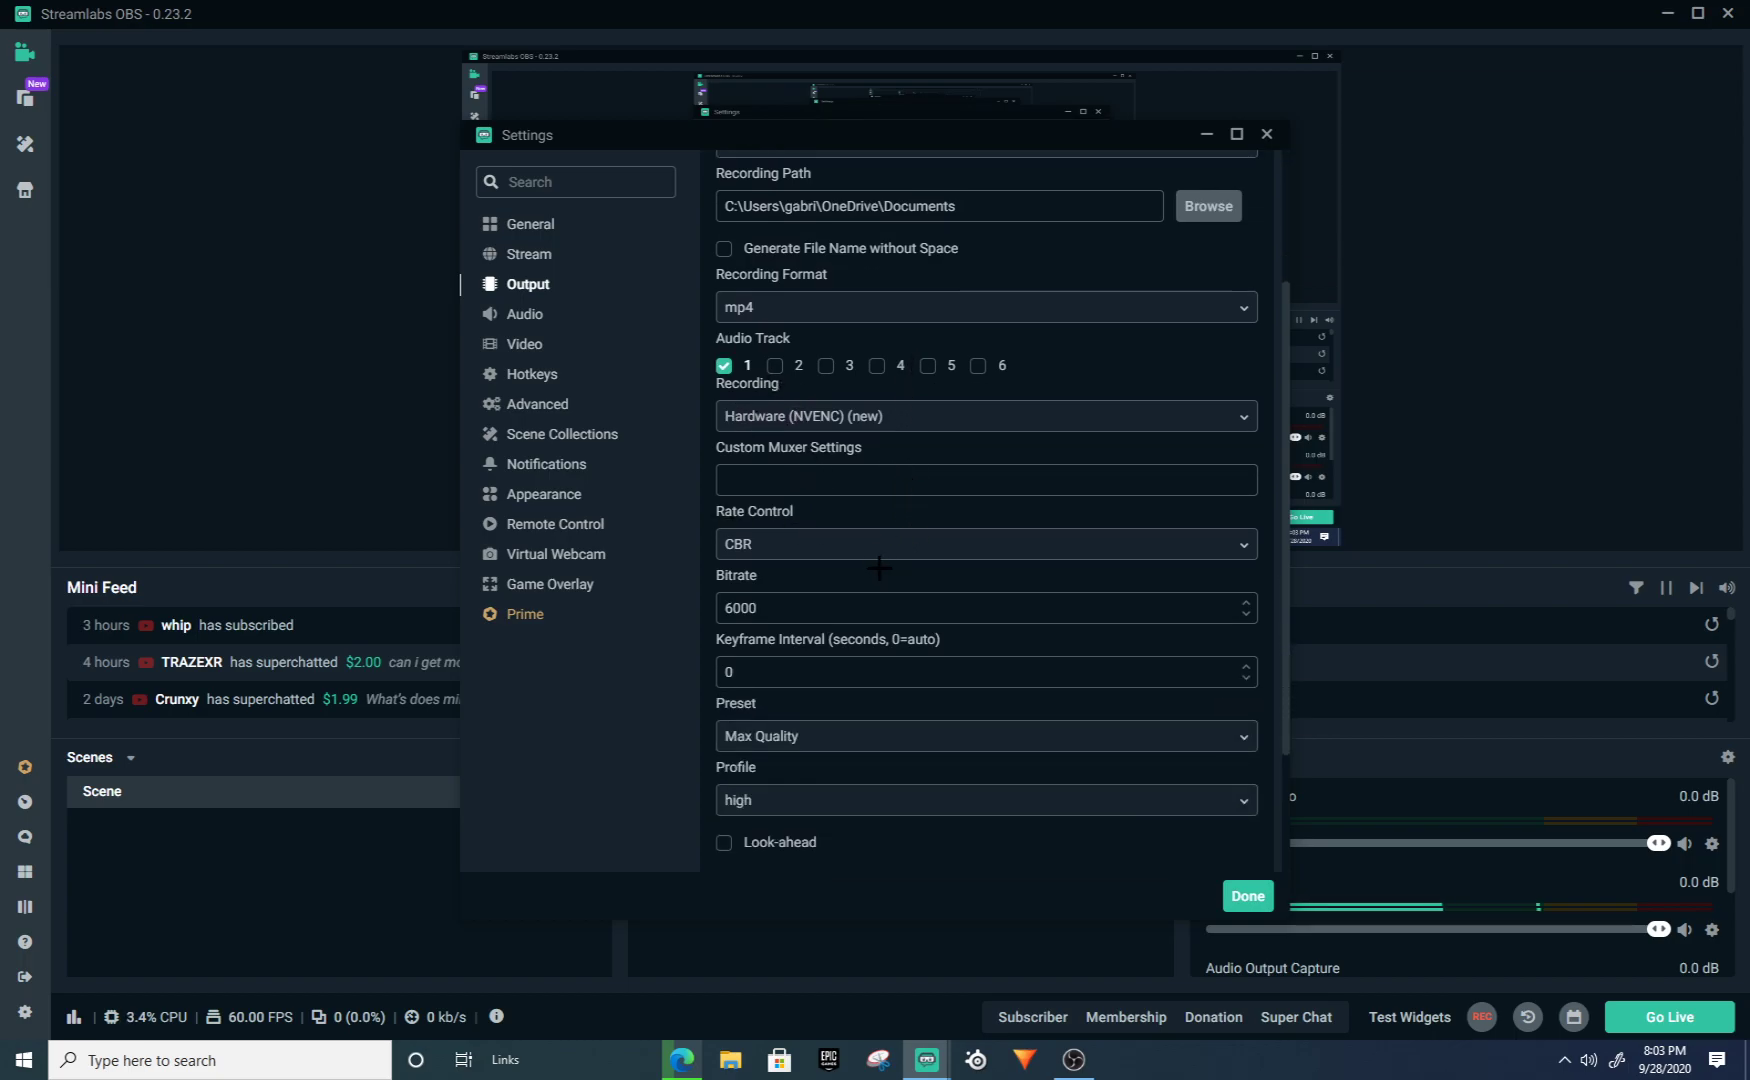
{"action": "left_click", "coordinate": [817, 540]}
{"action": "left_click", "coordinate": [782, 579]}
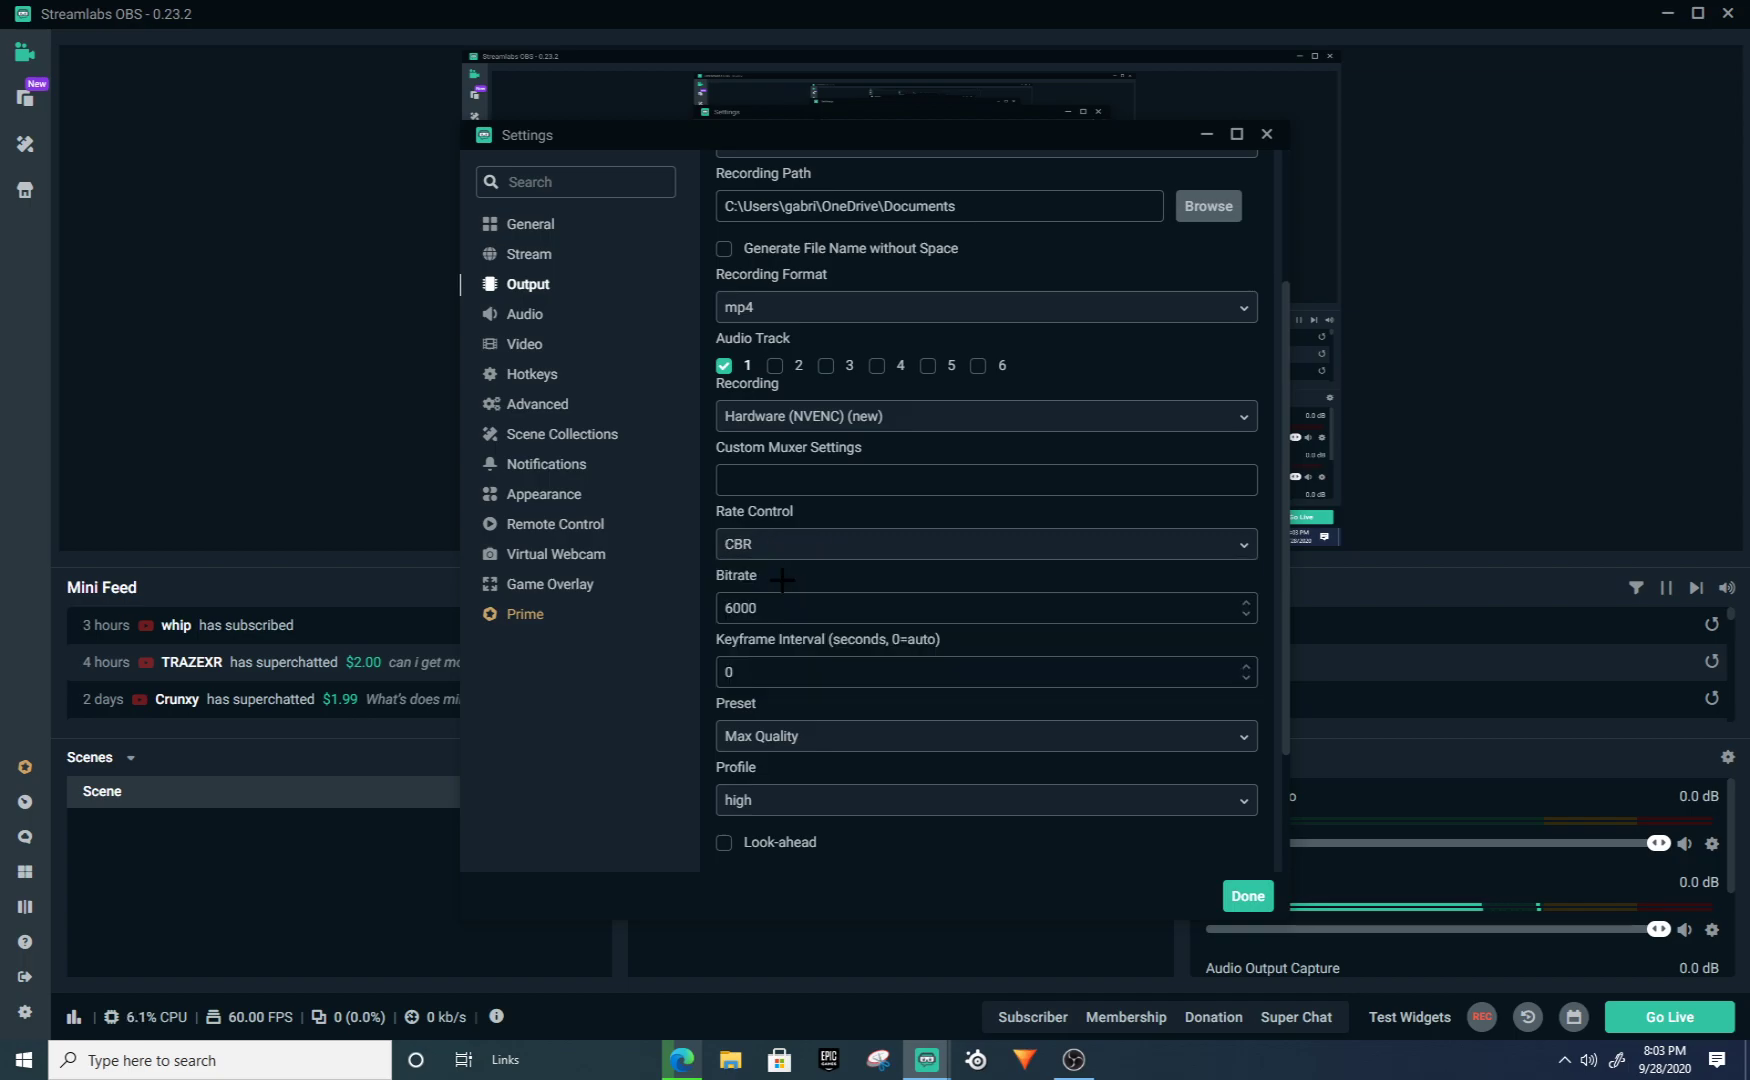
{"action": "left_click", "coordinate": [862, 609]}
{"action": "scroll", "coordinate": [860, 625], "scroll_direction": "down", "scroll_amount": 1}
{"action": "scroll", "coordinate": [870, 600], "scroll_direction": "down", "scroll_amount": 1}
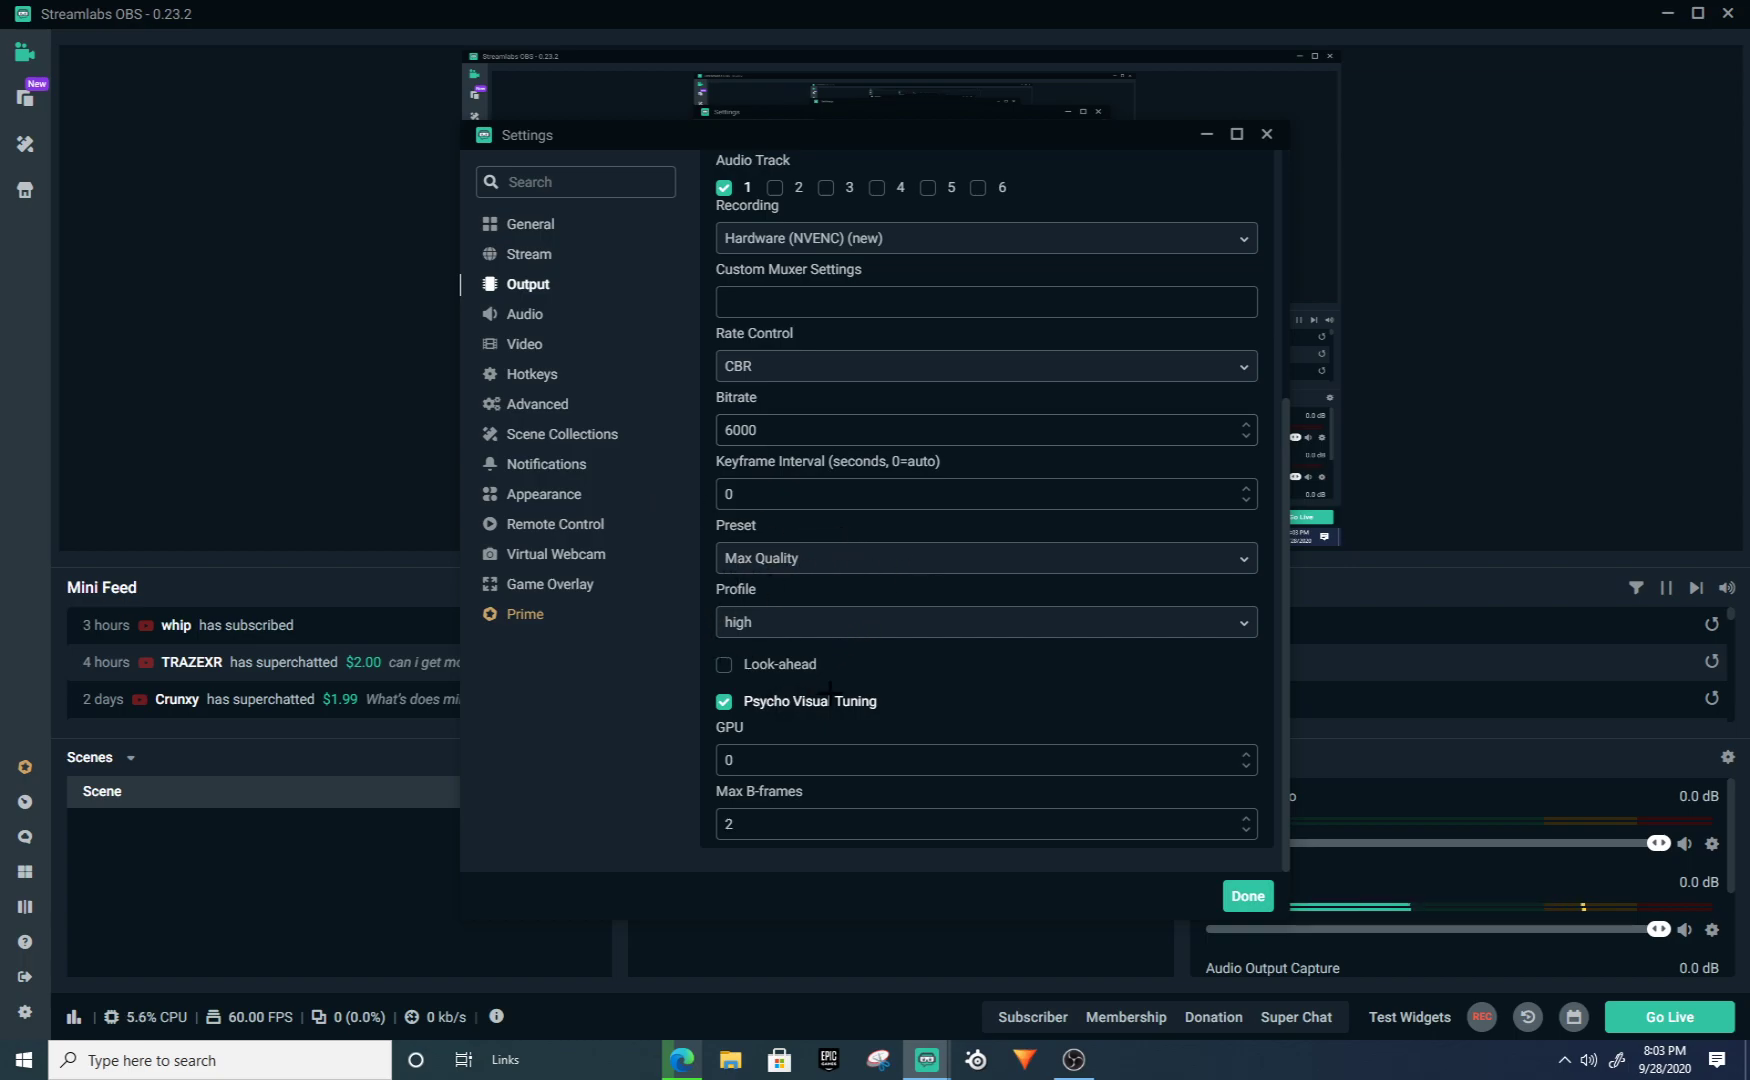
{"action": "scroll", "coordinate": [1040, 760], "scroll_direction": "up", "scroll_amount": 4}
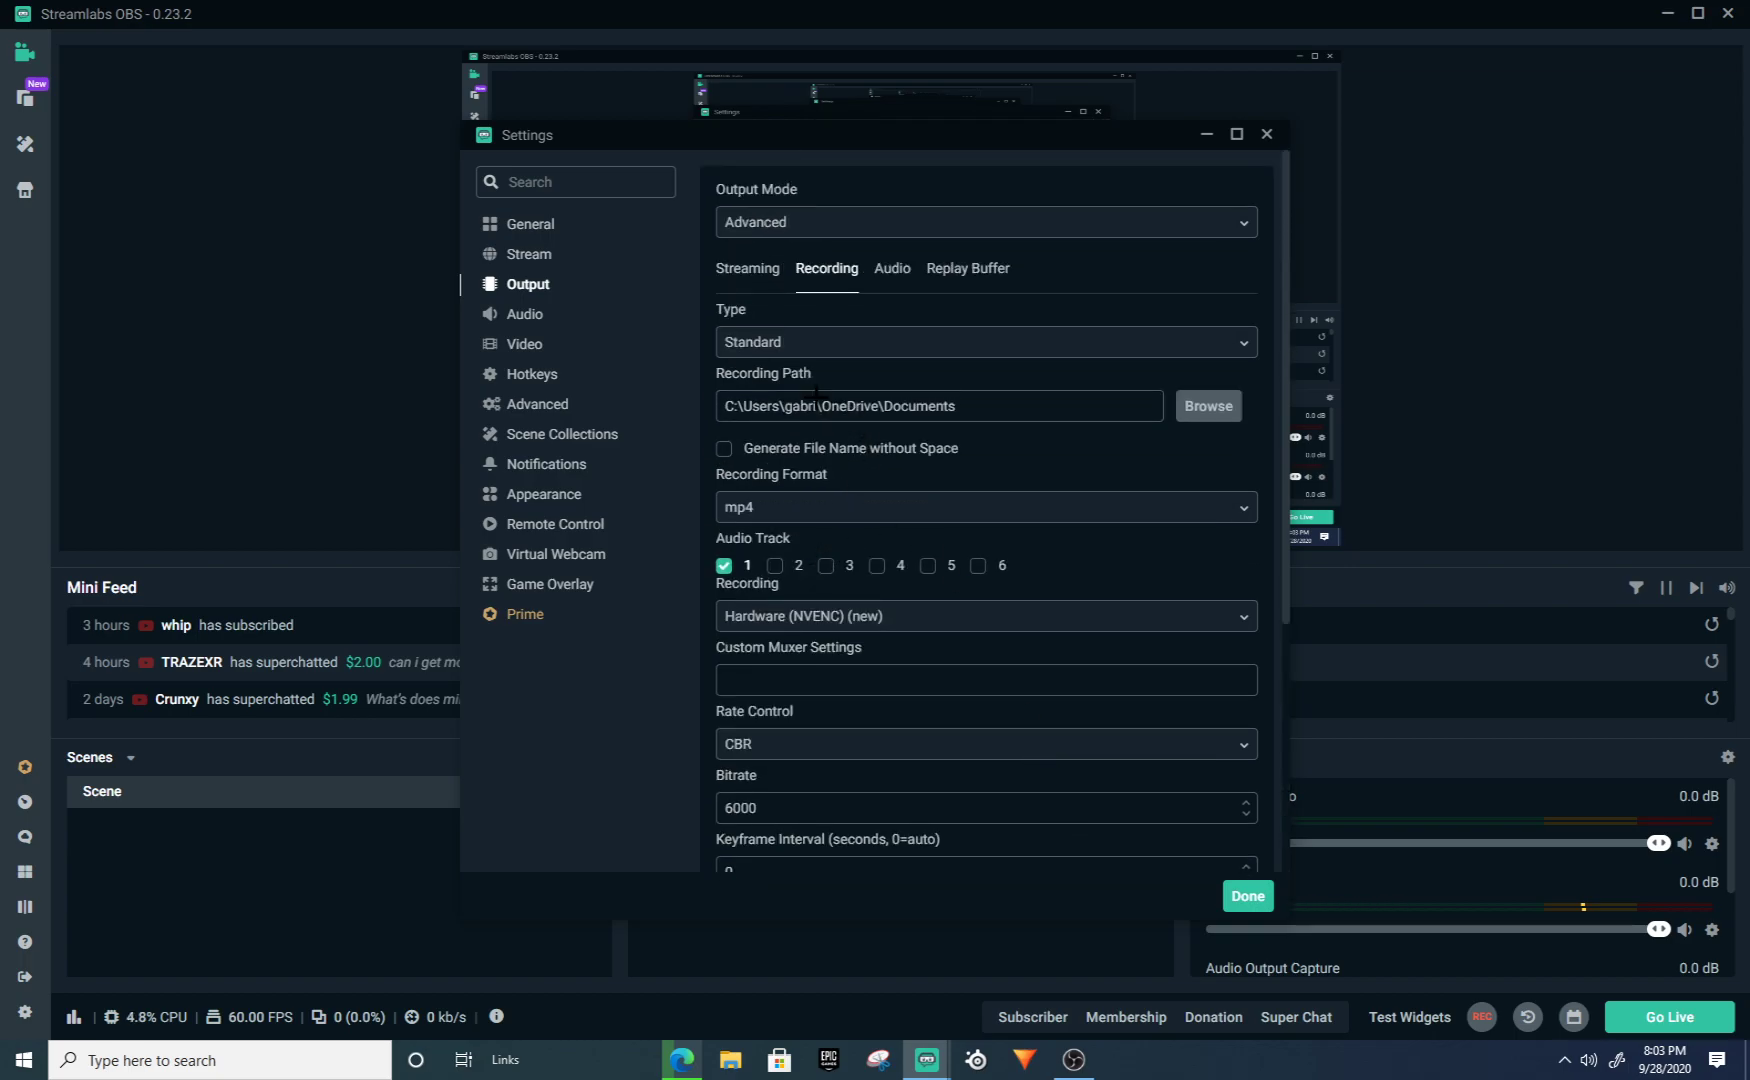
Step: Set Mic/Auxiliary Device 1 to the High Definition Audio microphone
{"action": "left_click", "coordinate": [530, 318]}
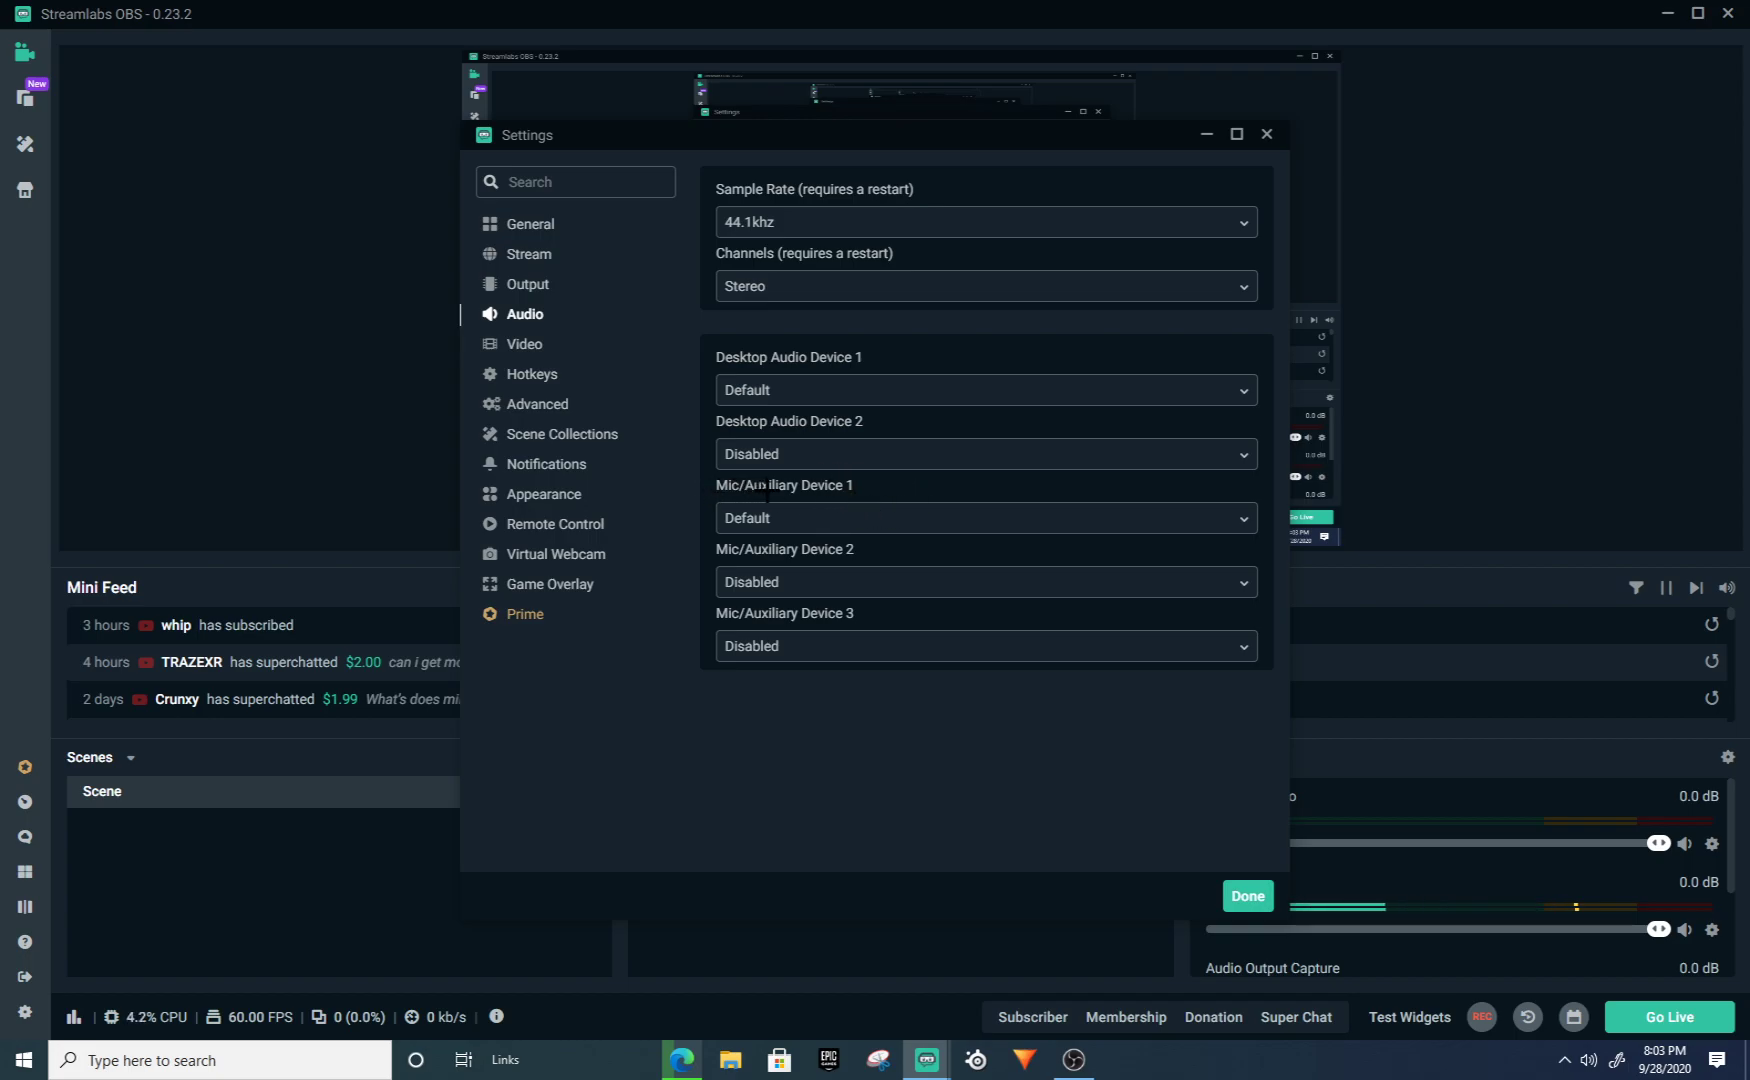
{"action": "left_click", "coordinate": [860, 517]}
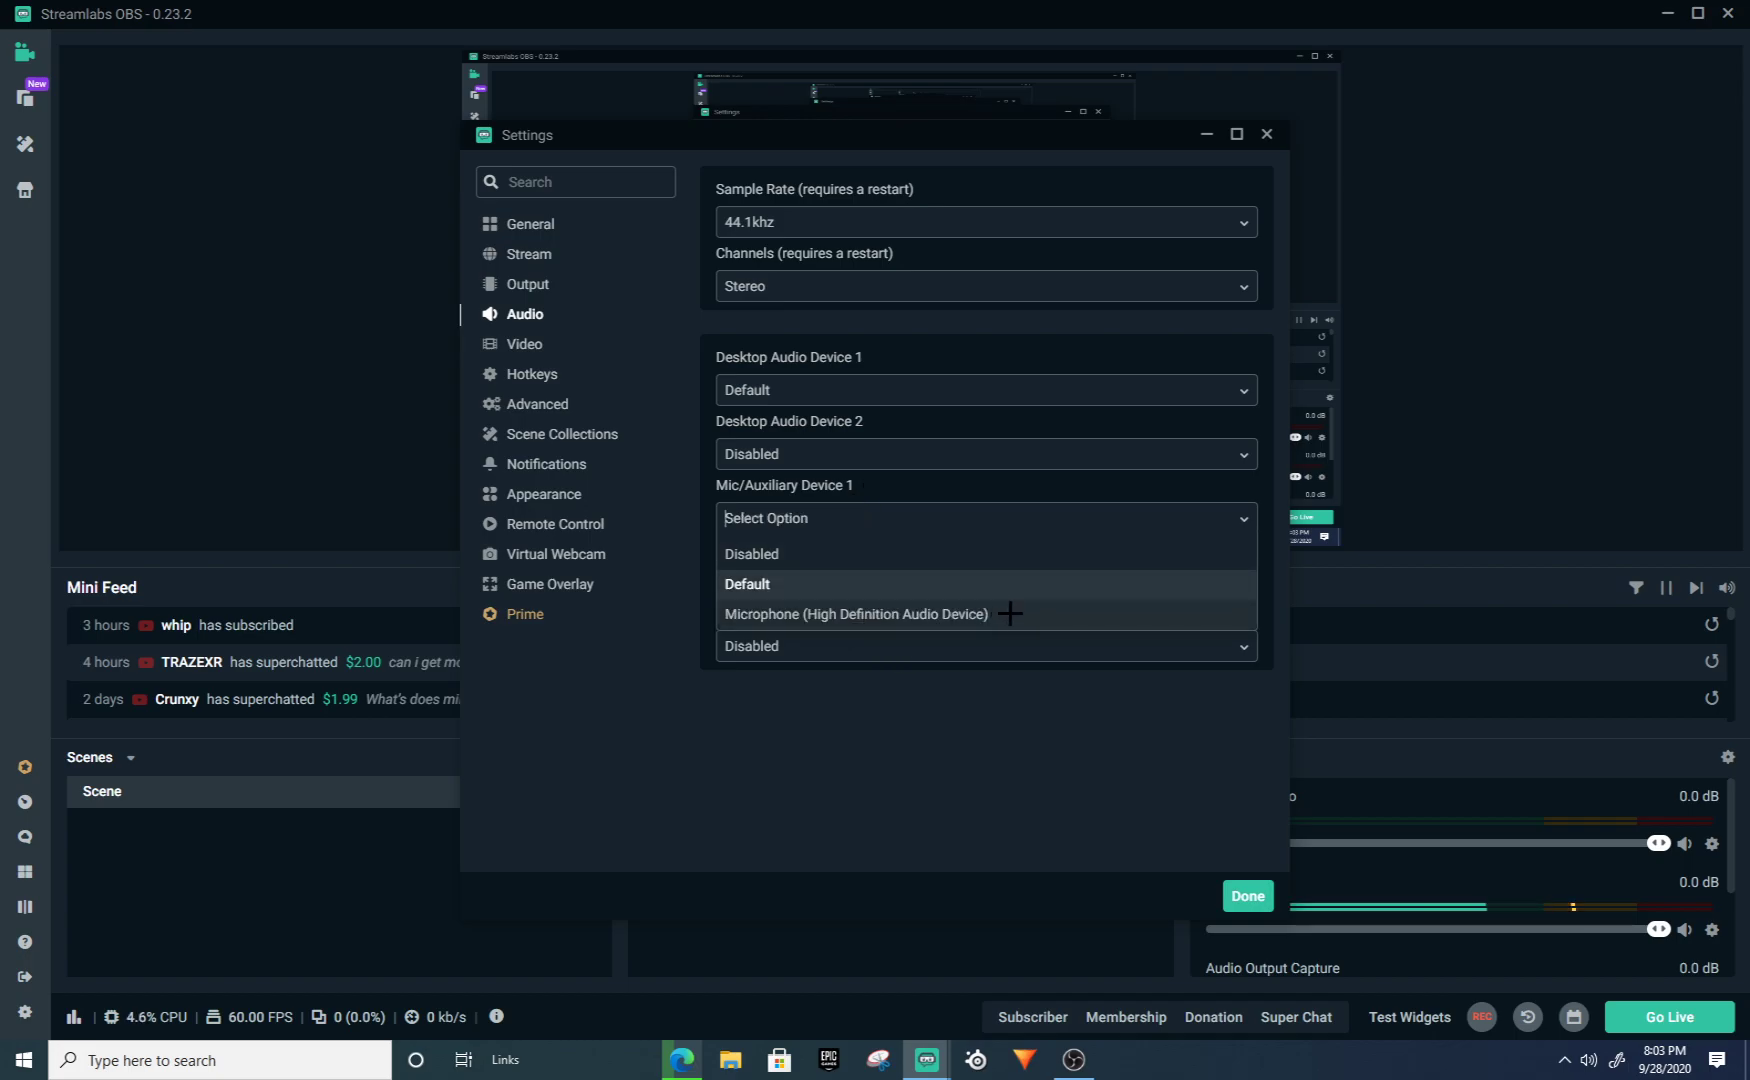
{"action": "left_click", "coordinate": [980, 615]}
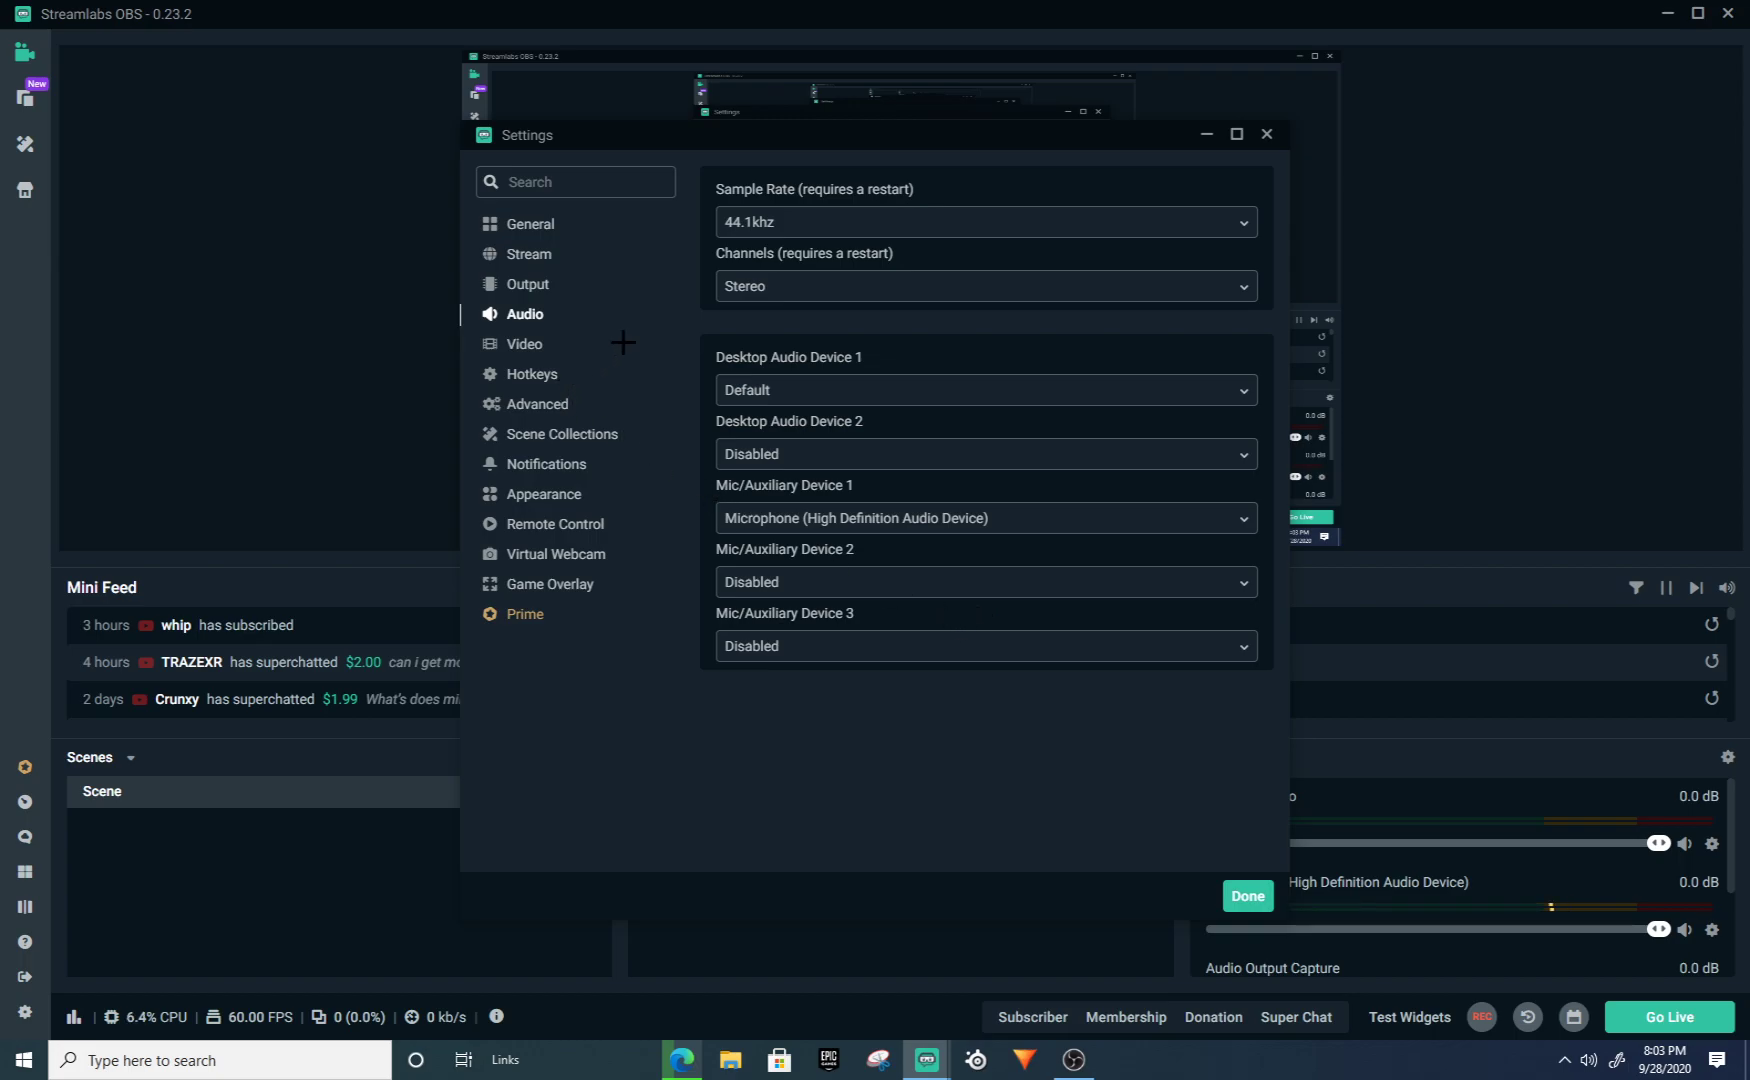
Step: Set base canvas and output resolutions to 1920x1080 with the Lanczos downscale filter
{"action": "left_click", "coordinate": [525, 344]}
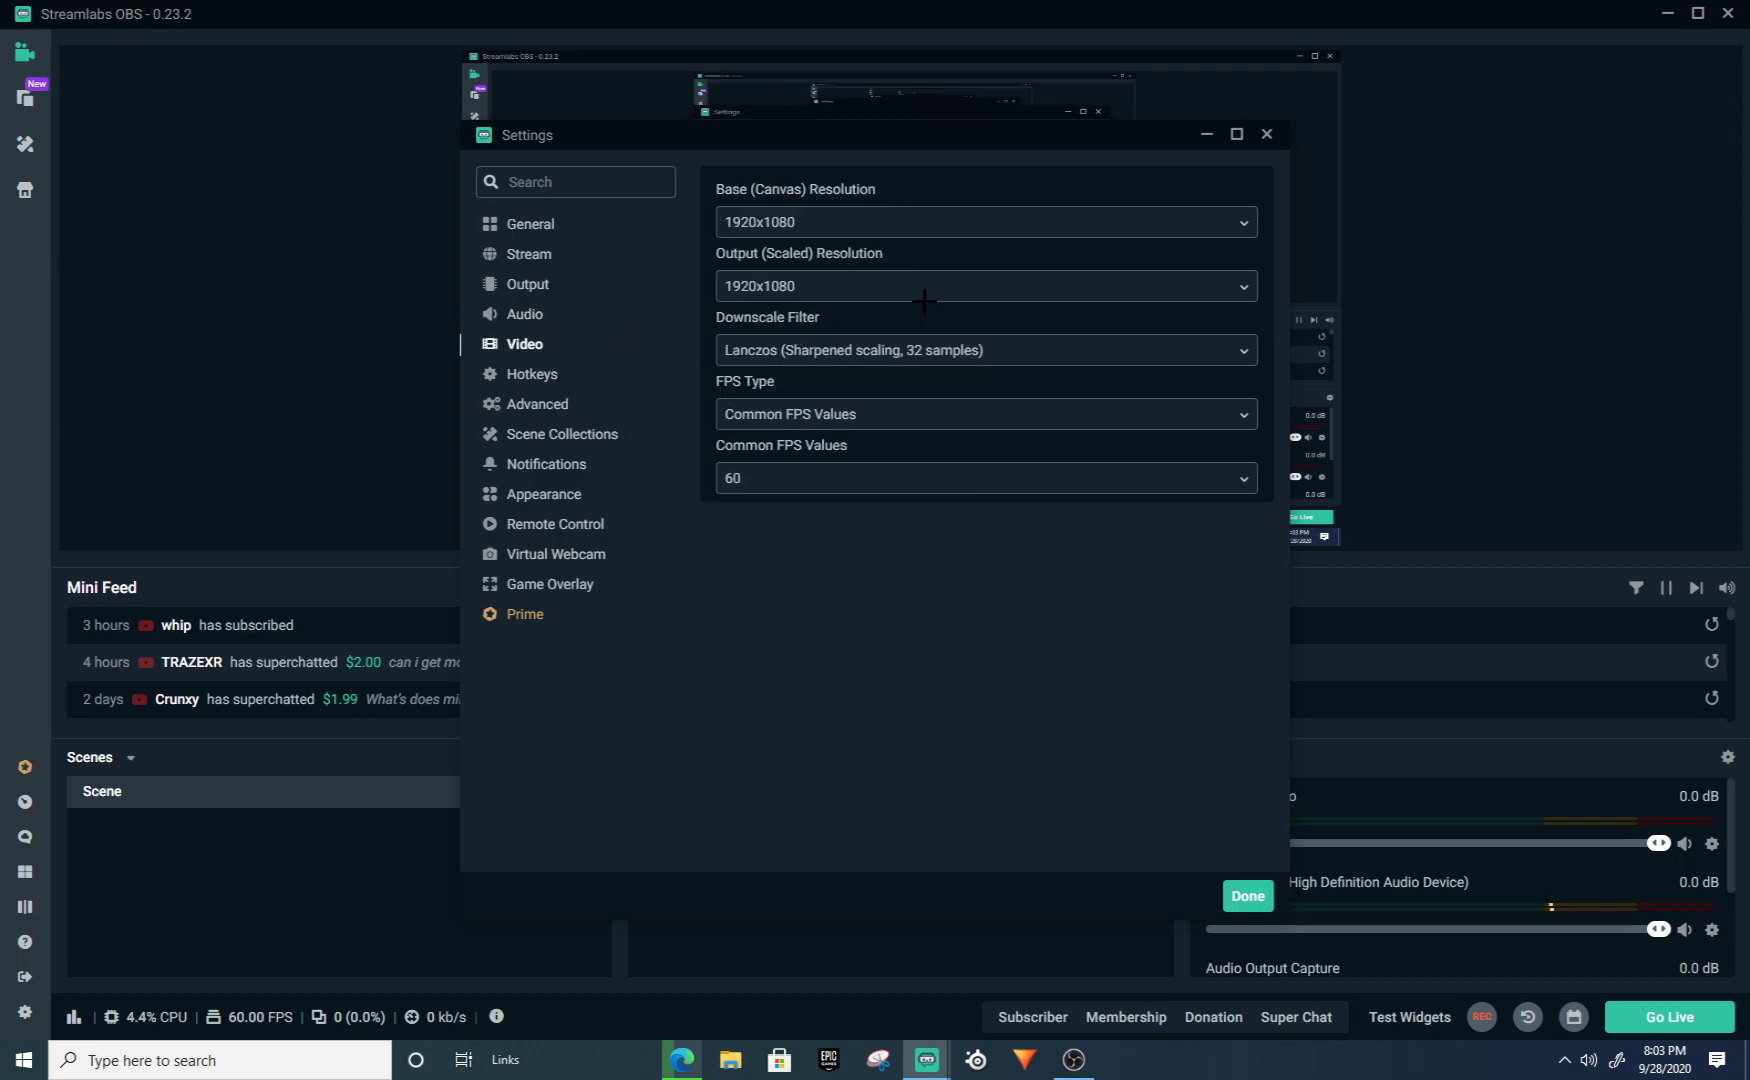
{"action": "left_click", "coordinate": [973, 224]}
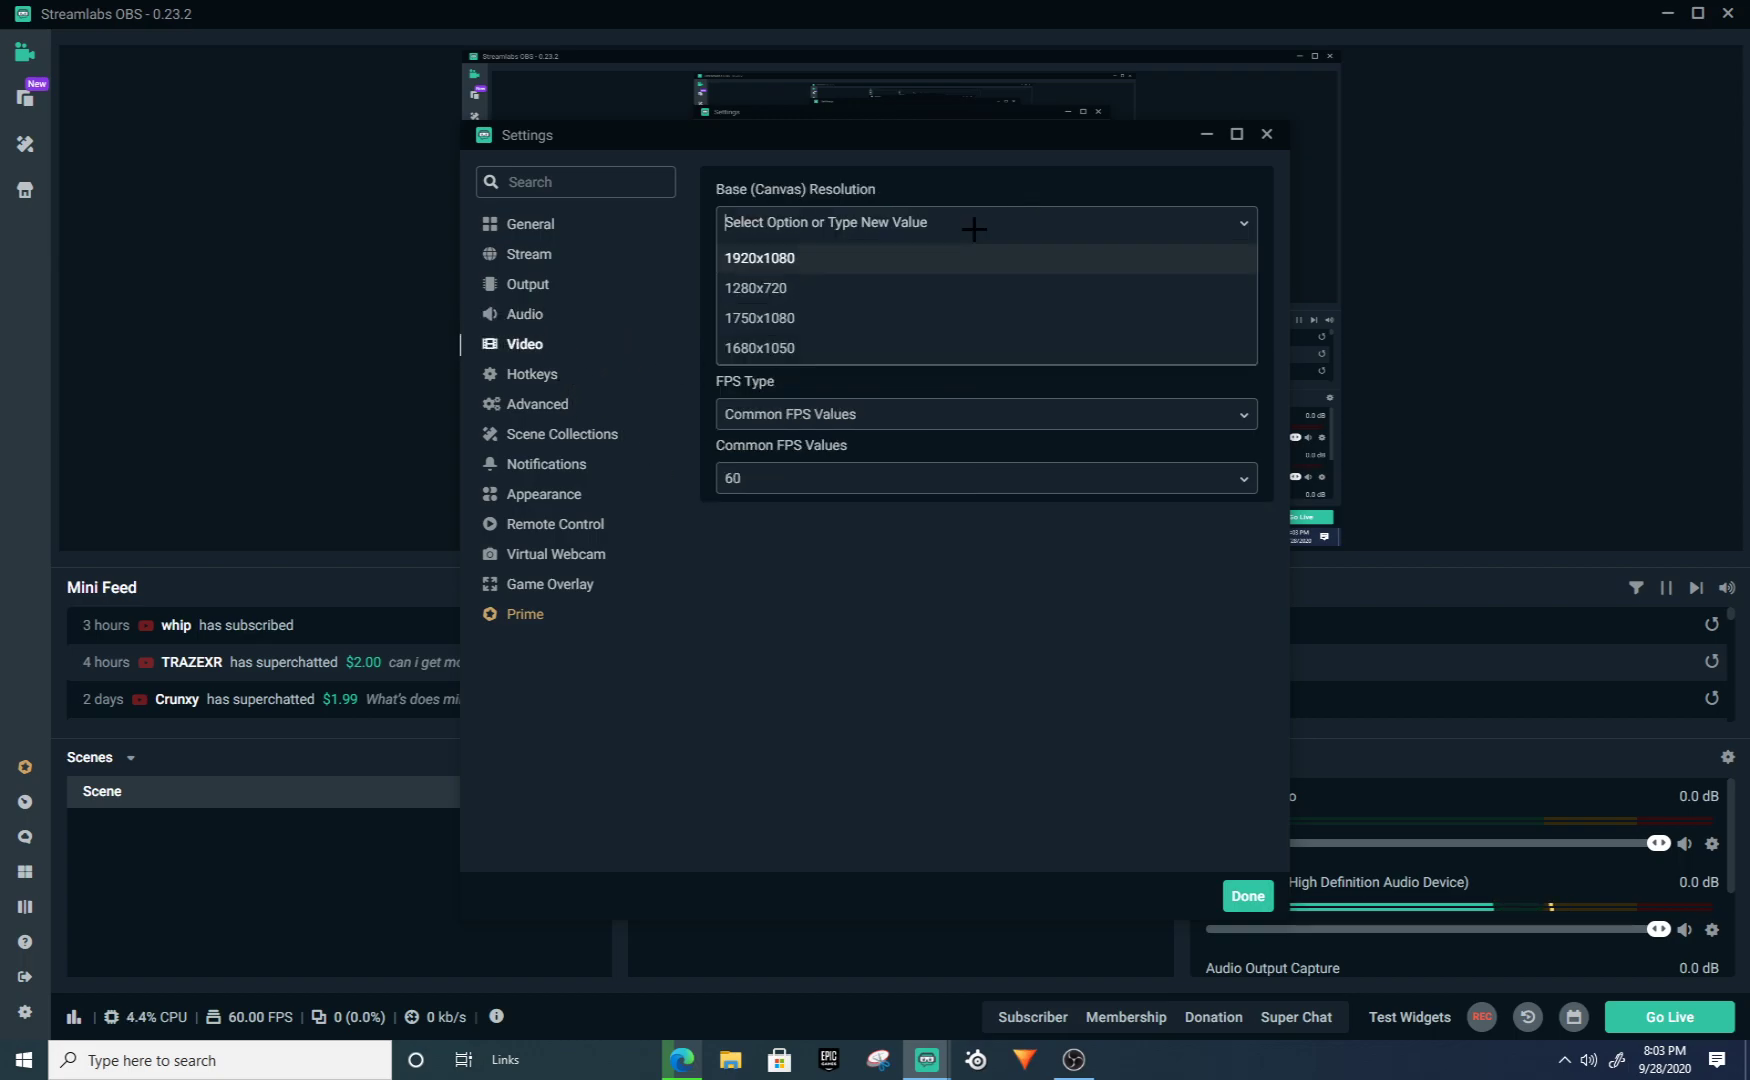
{"action": "left_click", "coordinate": [797, 260]}
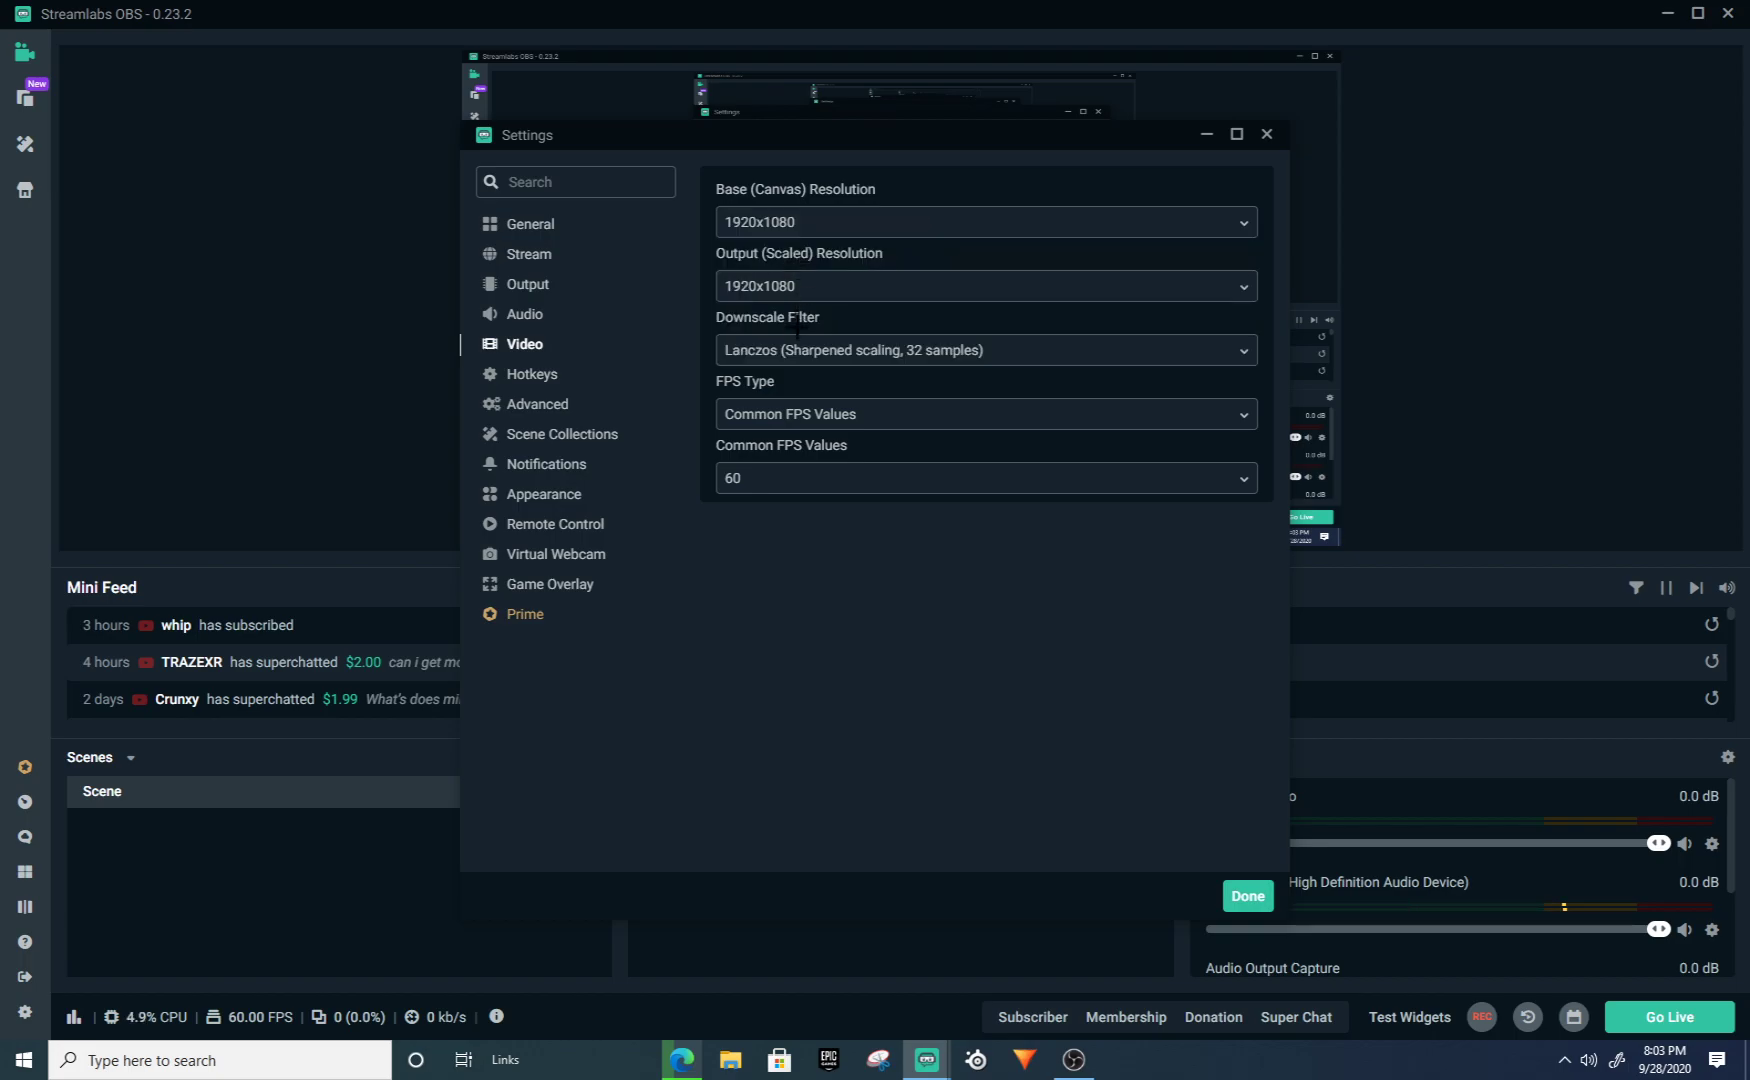
{"action": "left_click", "coordinate": [794, 287]}
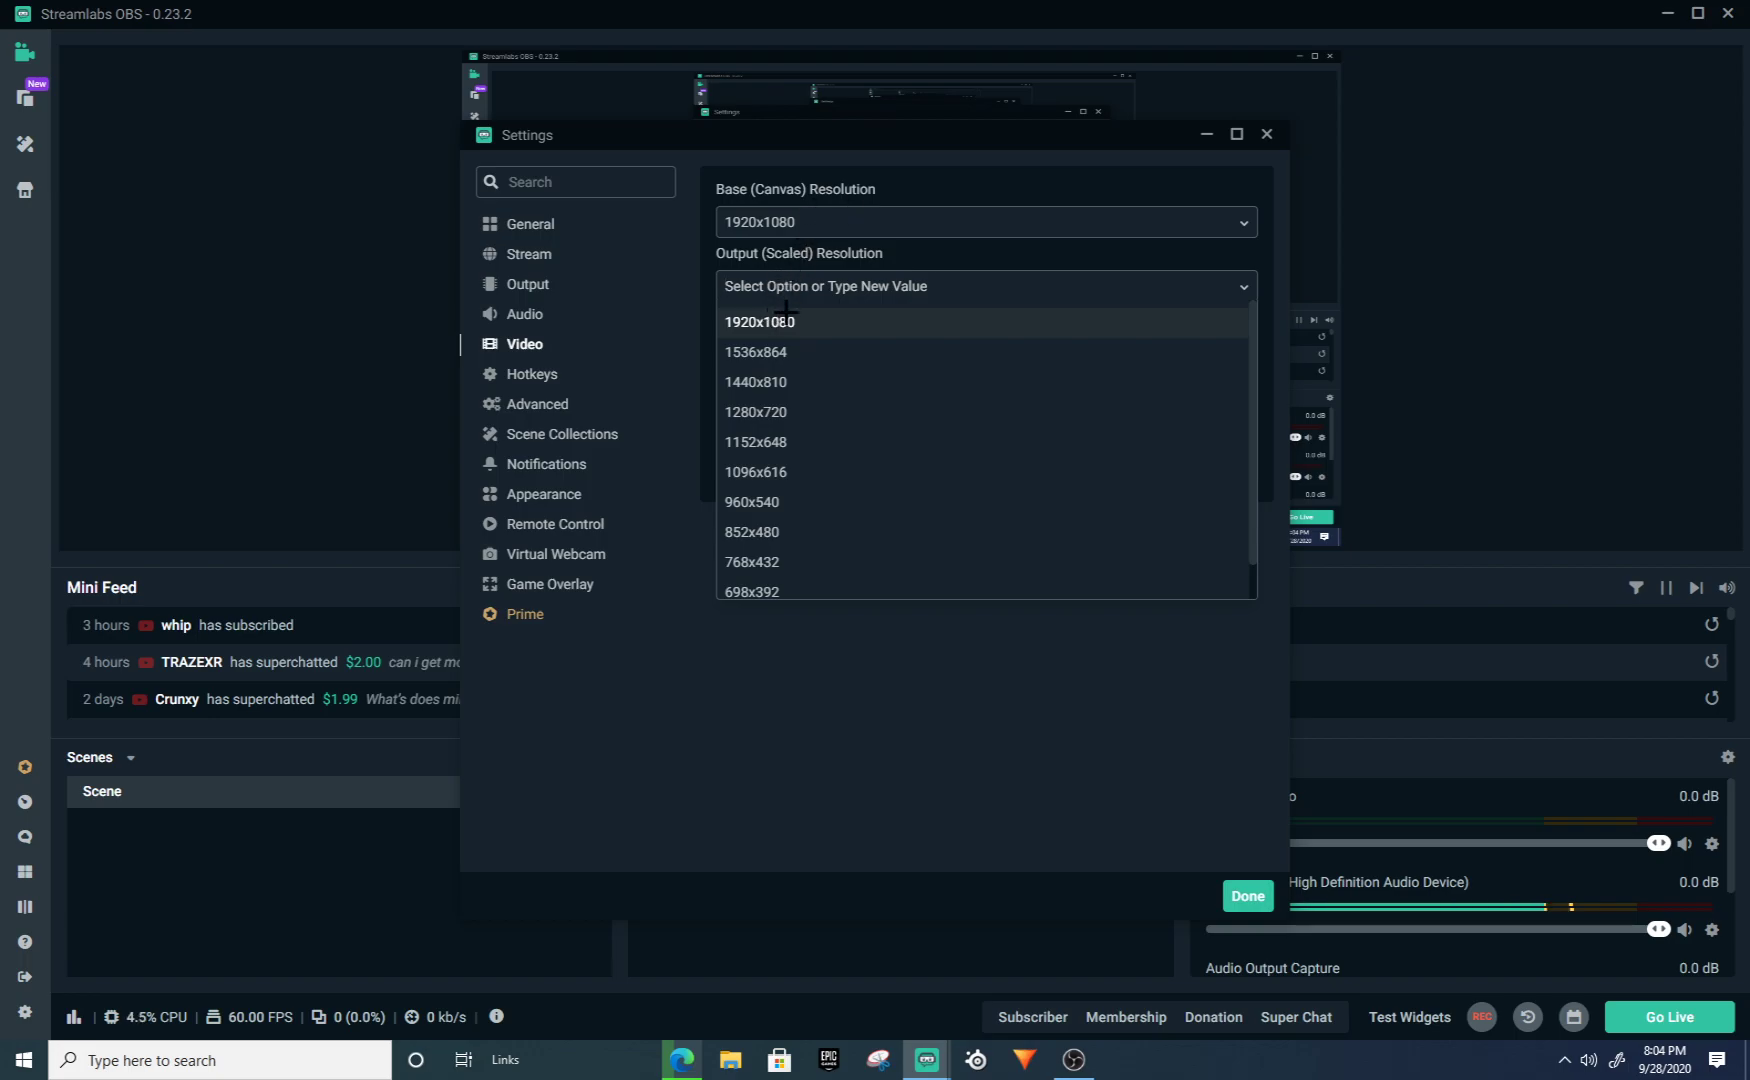
{"action": "left_click", "coordinate": [819, 320]}
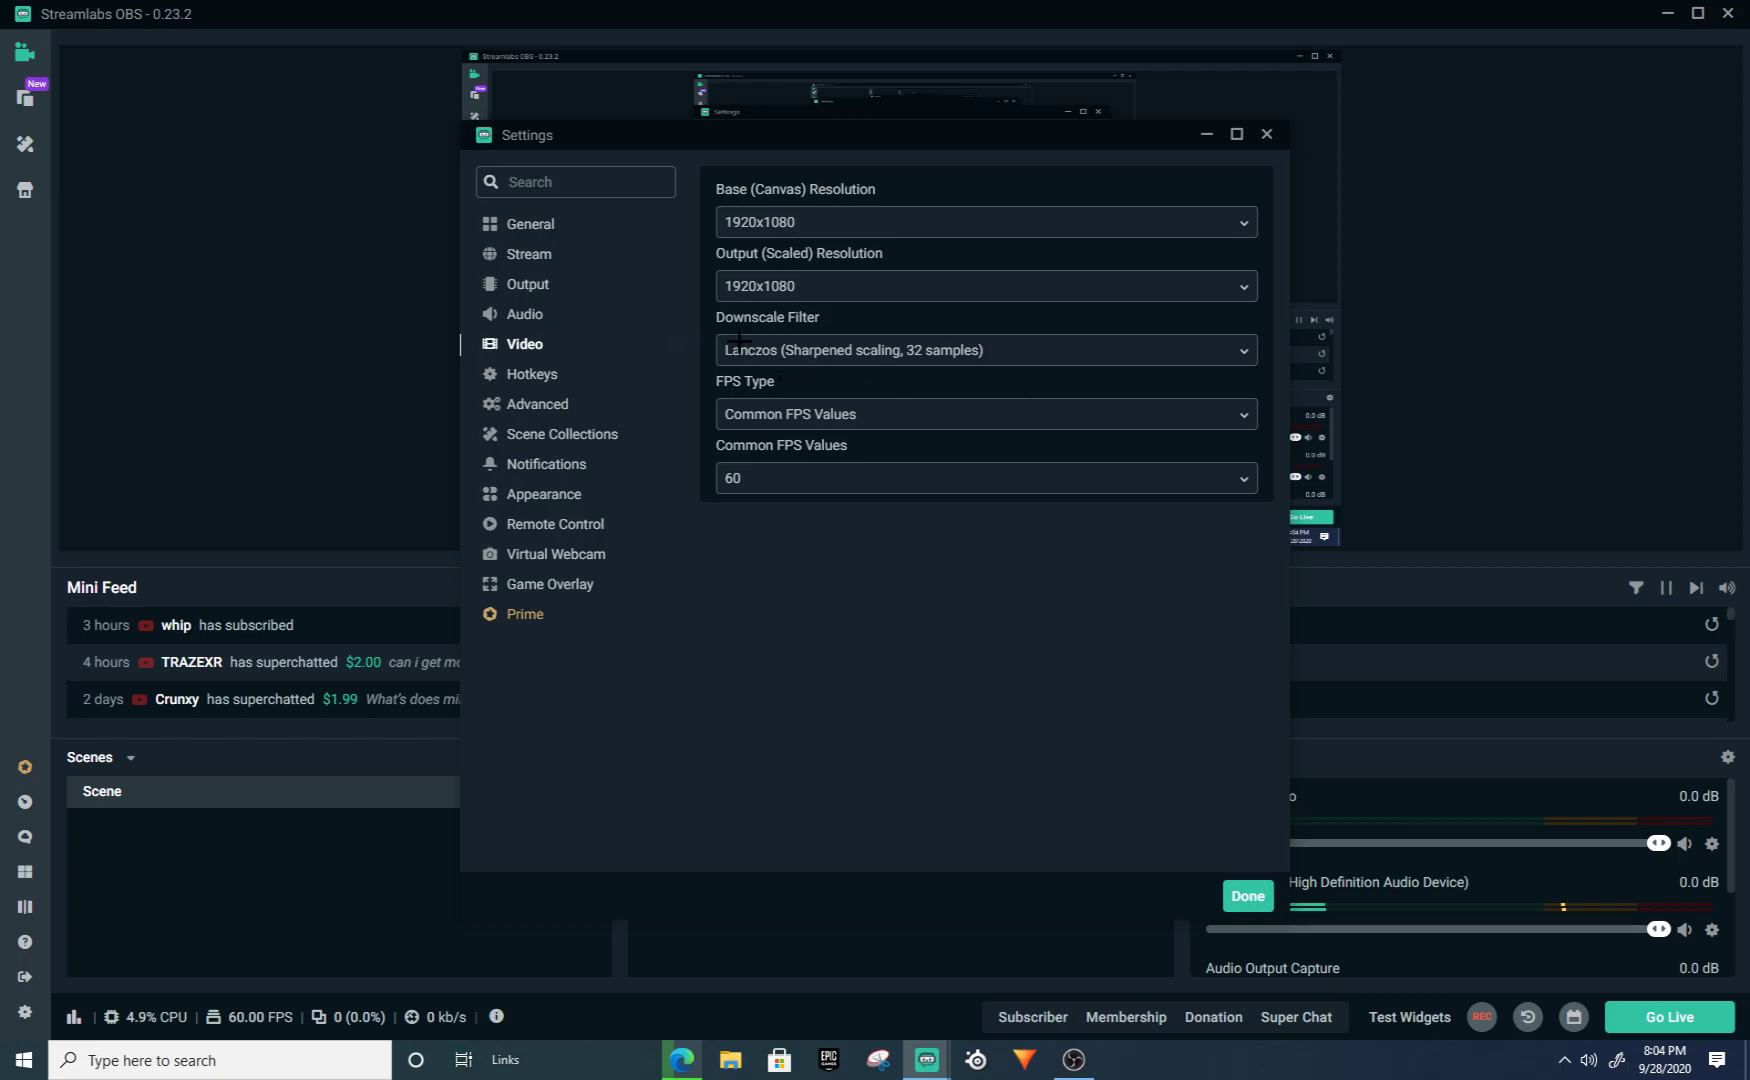
{"action": "left_click", "coordinate": [817, 345]}
{"action": "left_click", "coordinate": [808, 444]}
Step: Set the frame rate to 60 using Common FPS Values
{"action": "left_click", "coordinate": [840, 413]}
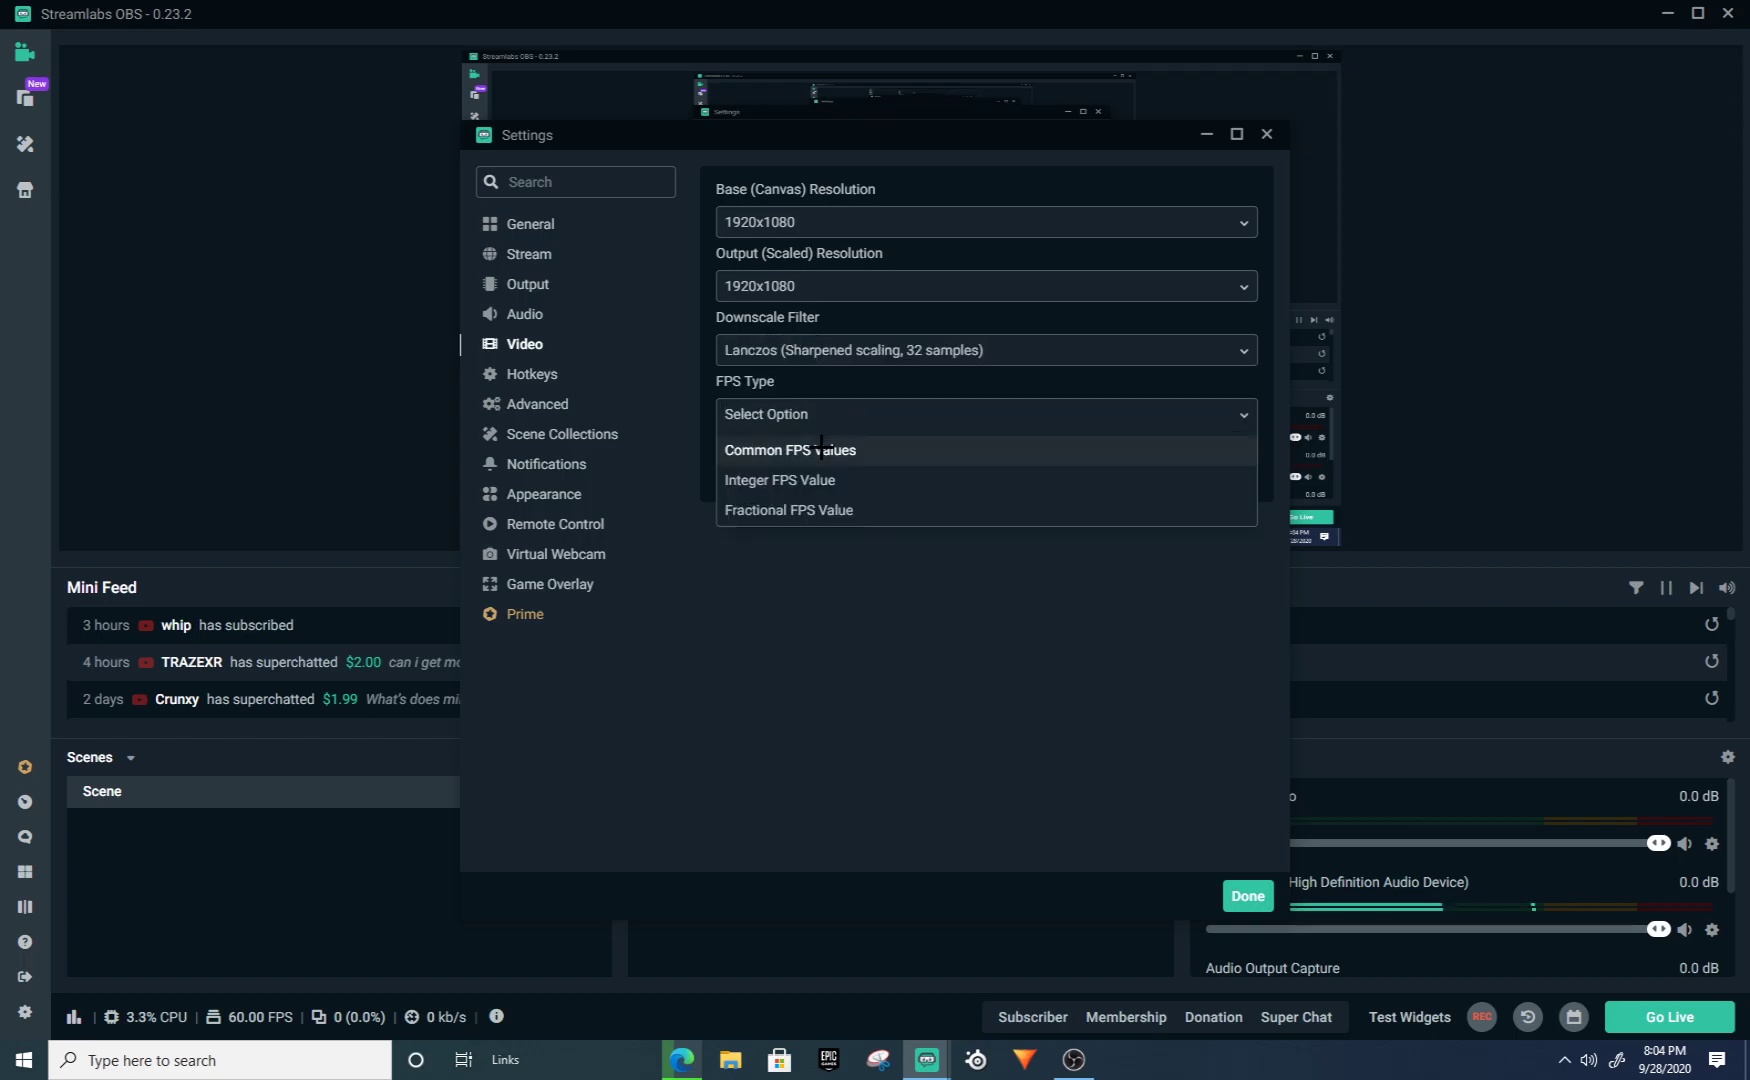
{"action": "left_click", "coordinate": [821, 449]}
{"action": "left_click", "coordinate": [870, 476]}
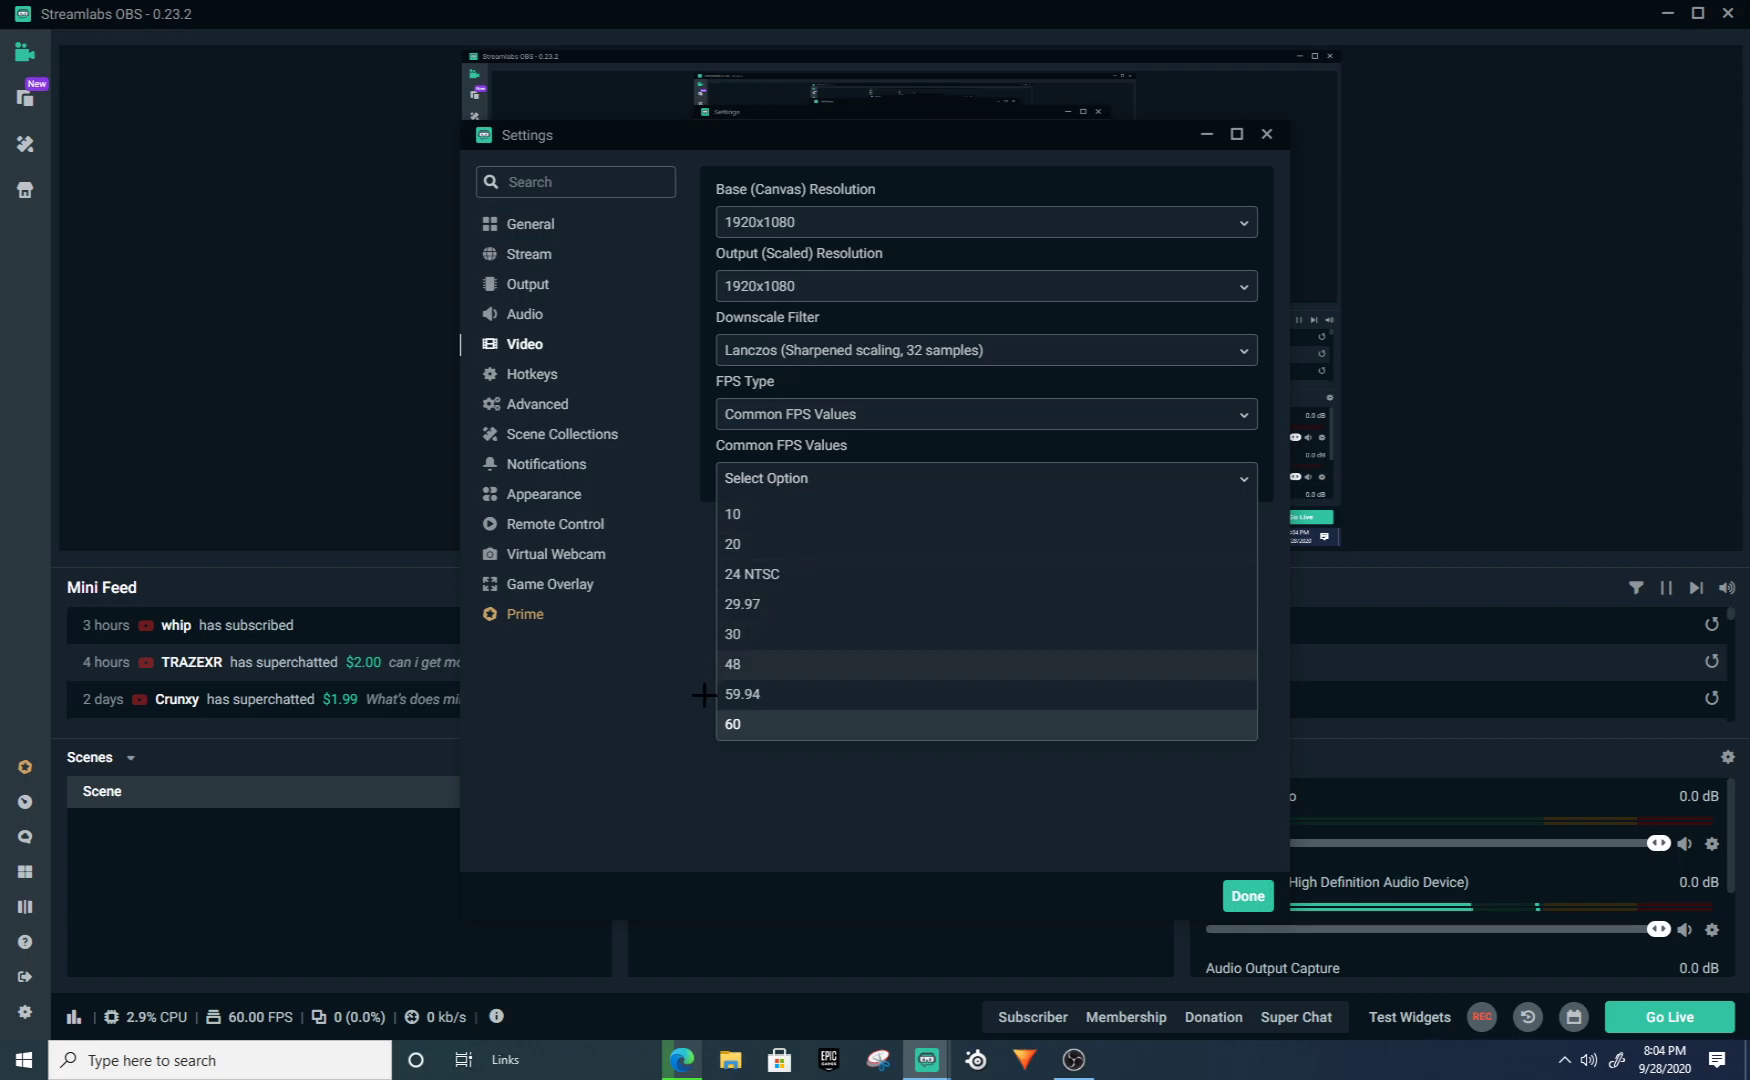
{"action": "left_click", "coordinate": [735, 723]}
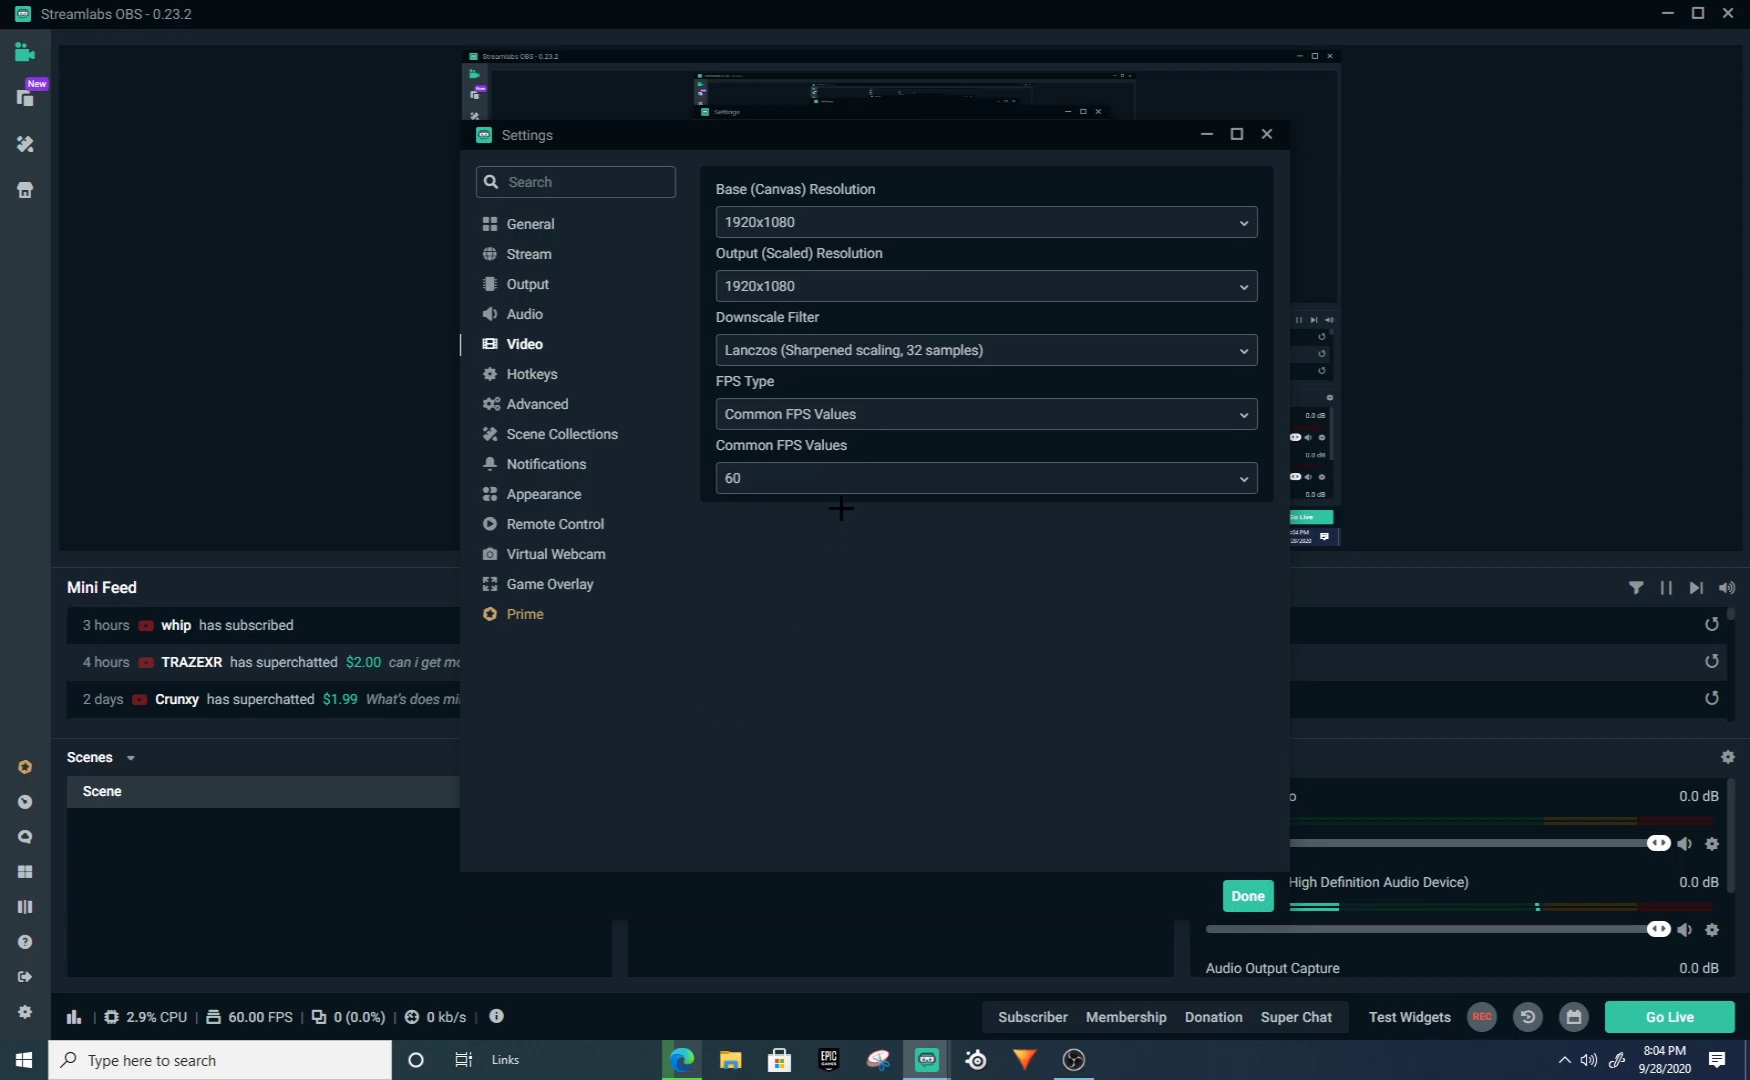
{"action": "left_click", "coordinate": [535, 403]}
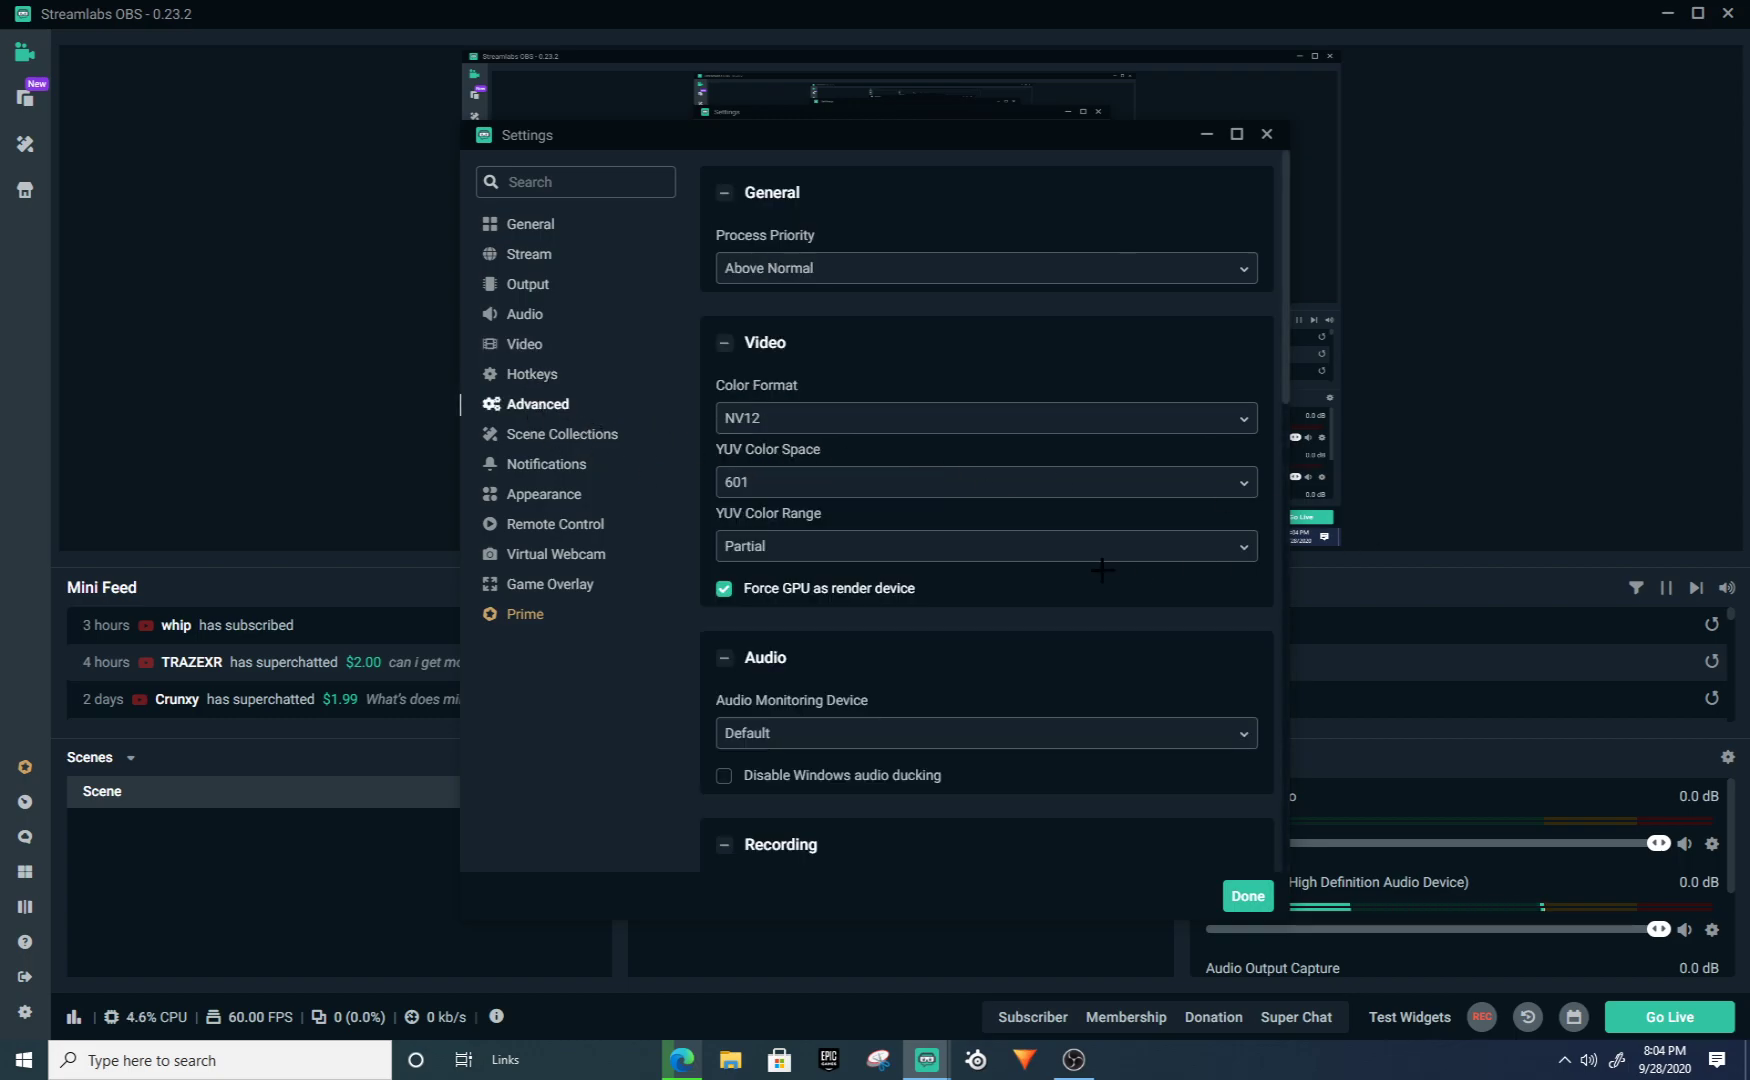
Step: Look through the Scene Collections, Notifications, Remote Control, Virtual Webcam and Game Overlay pages, then close Settings
{"action": "scroll", "coordinate": [1101, 570], "scroll_direction": "down", "scroll_amount": 5}
{"action": "left_click", "coordinate": [541, 436]}
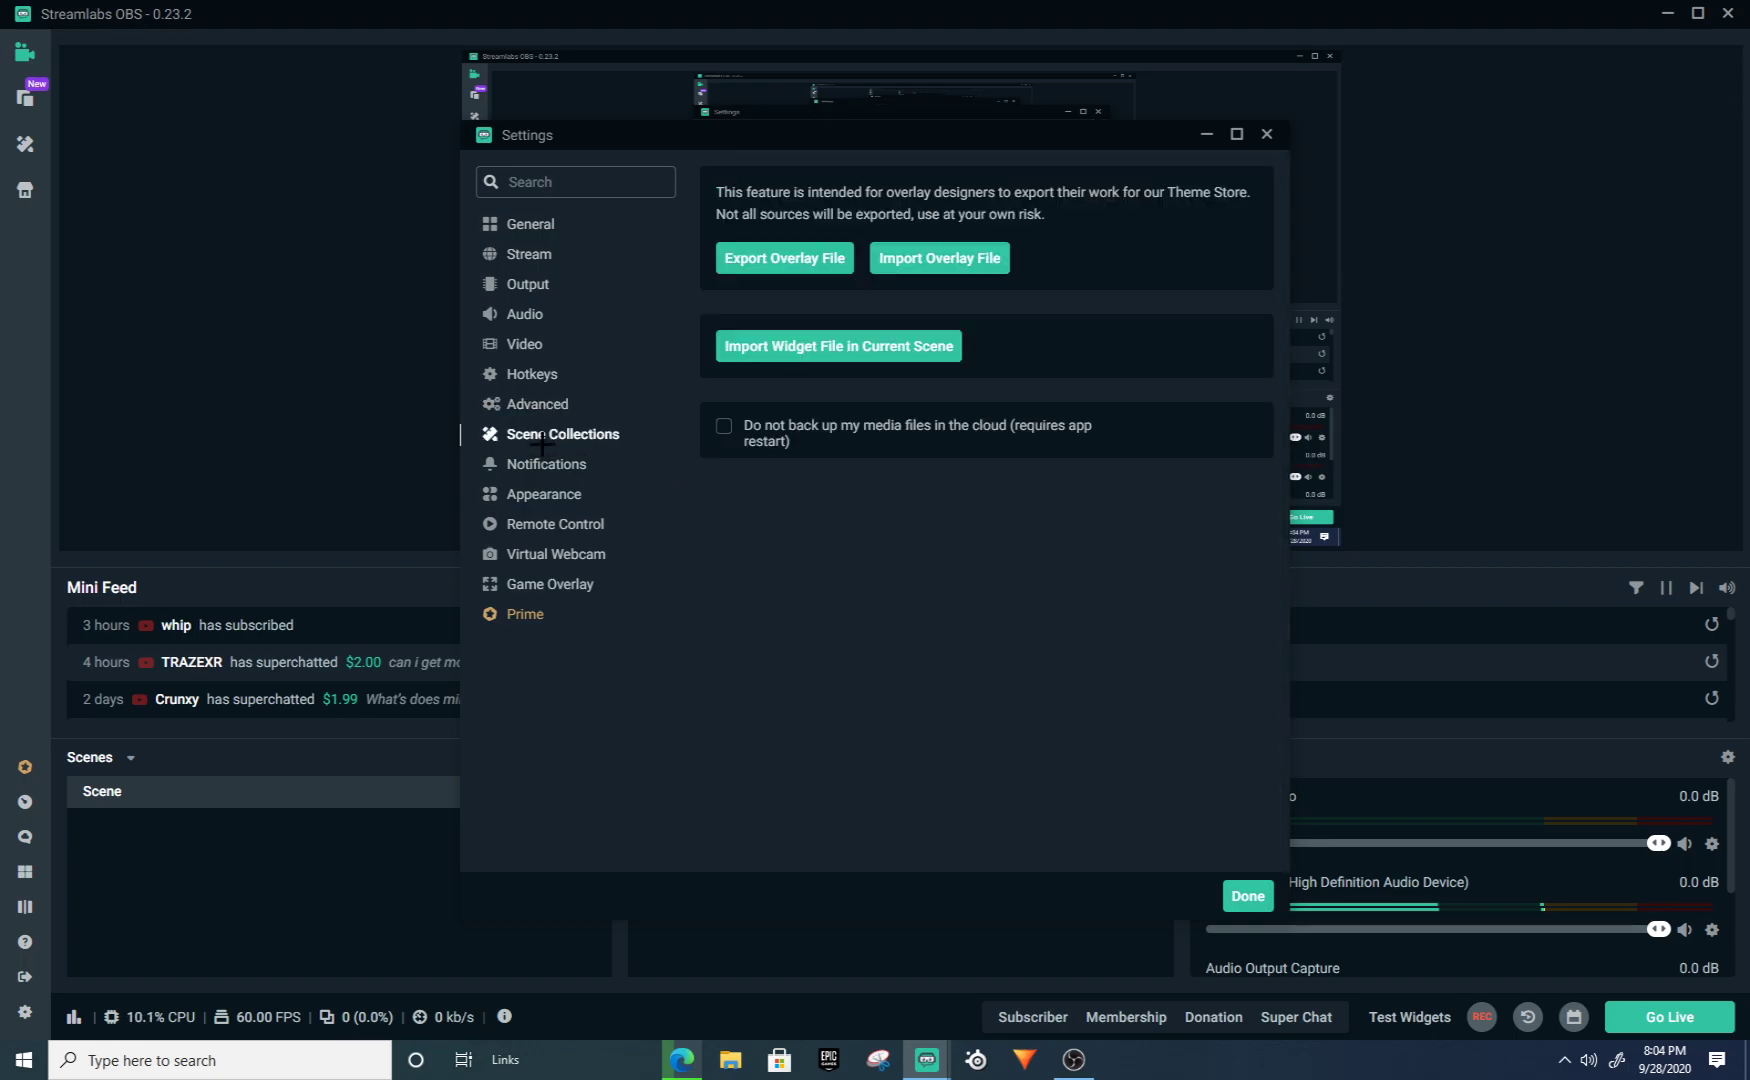
{"action": "left_click", "coordinate": [540, 465]}
{"action": "left_click", "coordinate": [535, 524]}
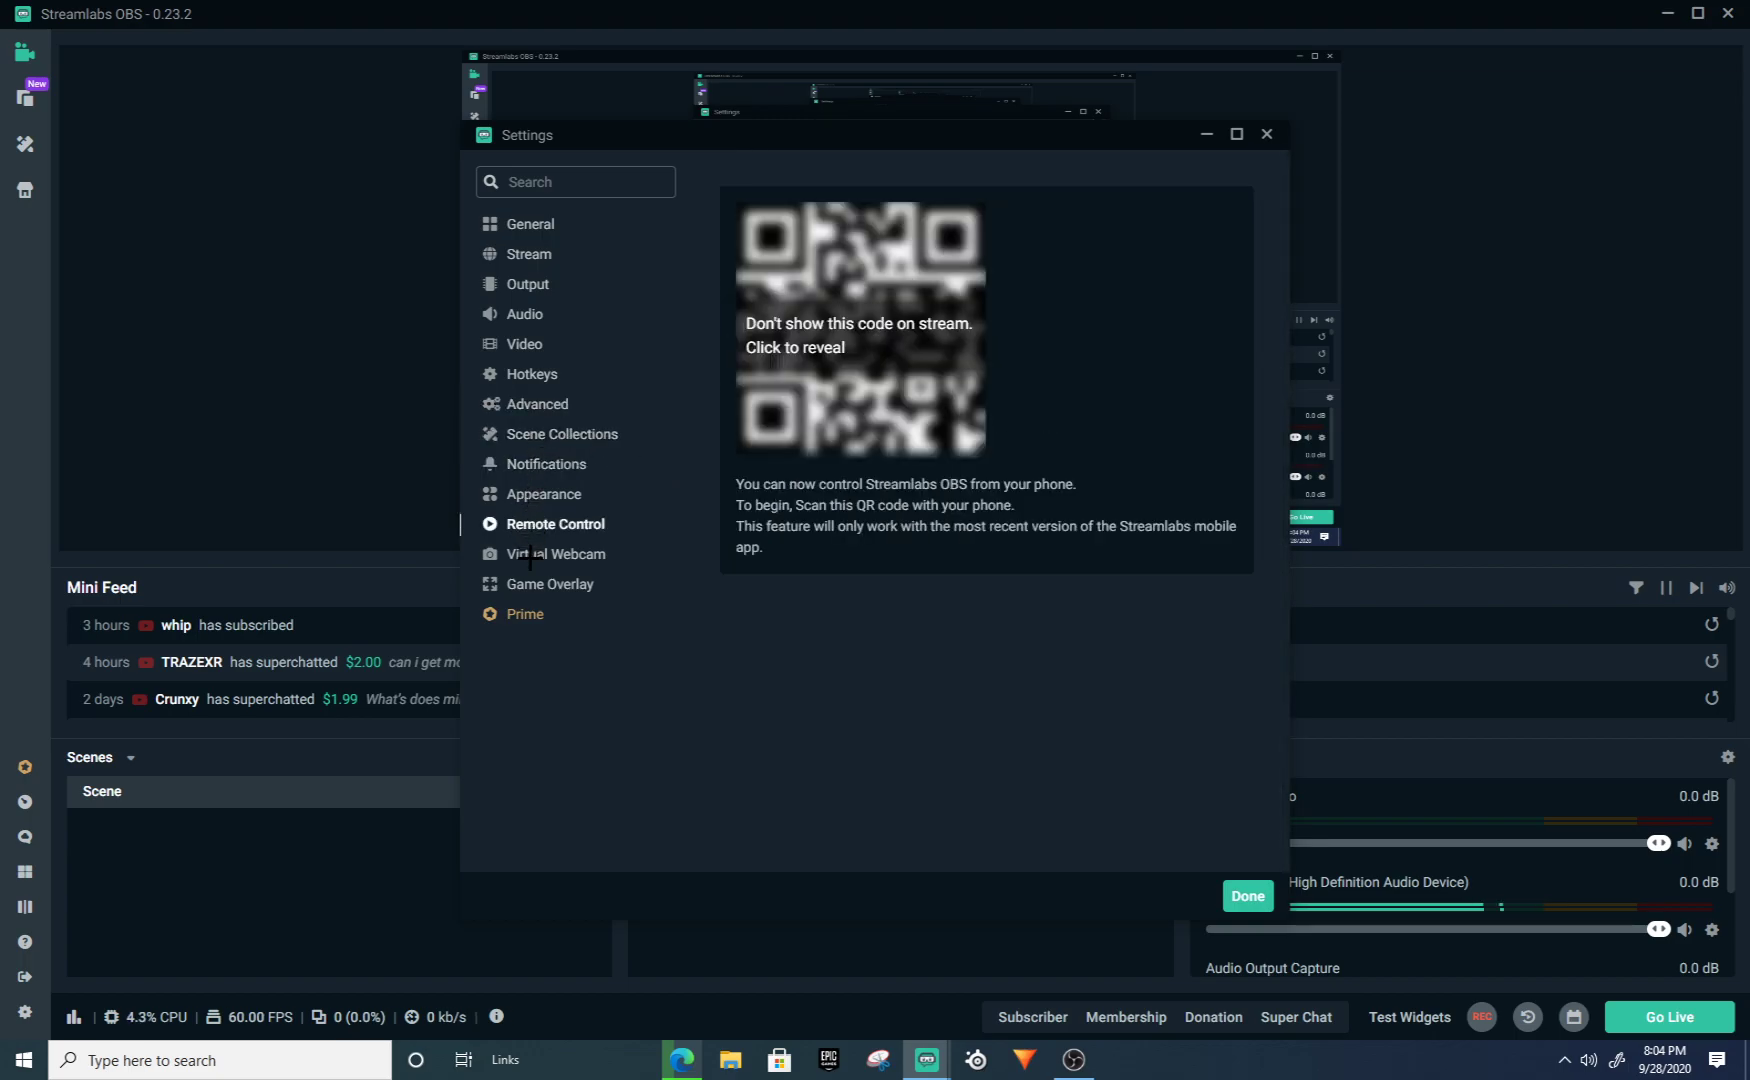
{"action": "left_click", "coordinate": [530, 555]}
{"action": "left_click", "coordinate": [548, 584]}
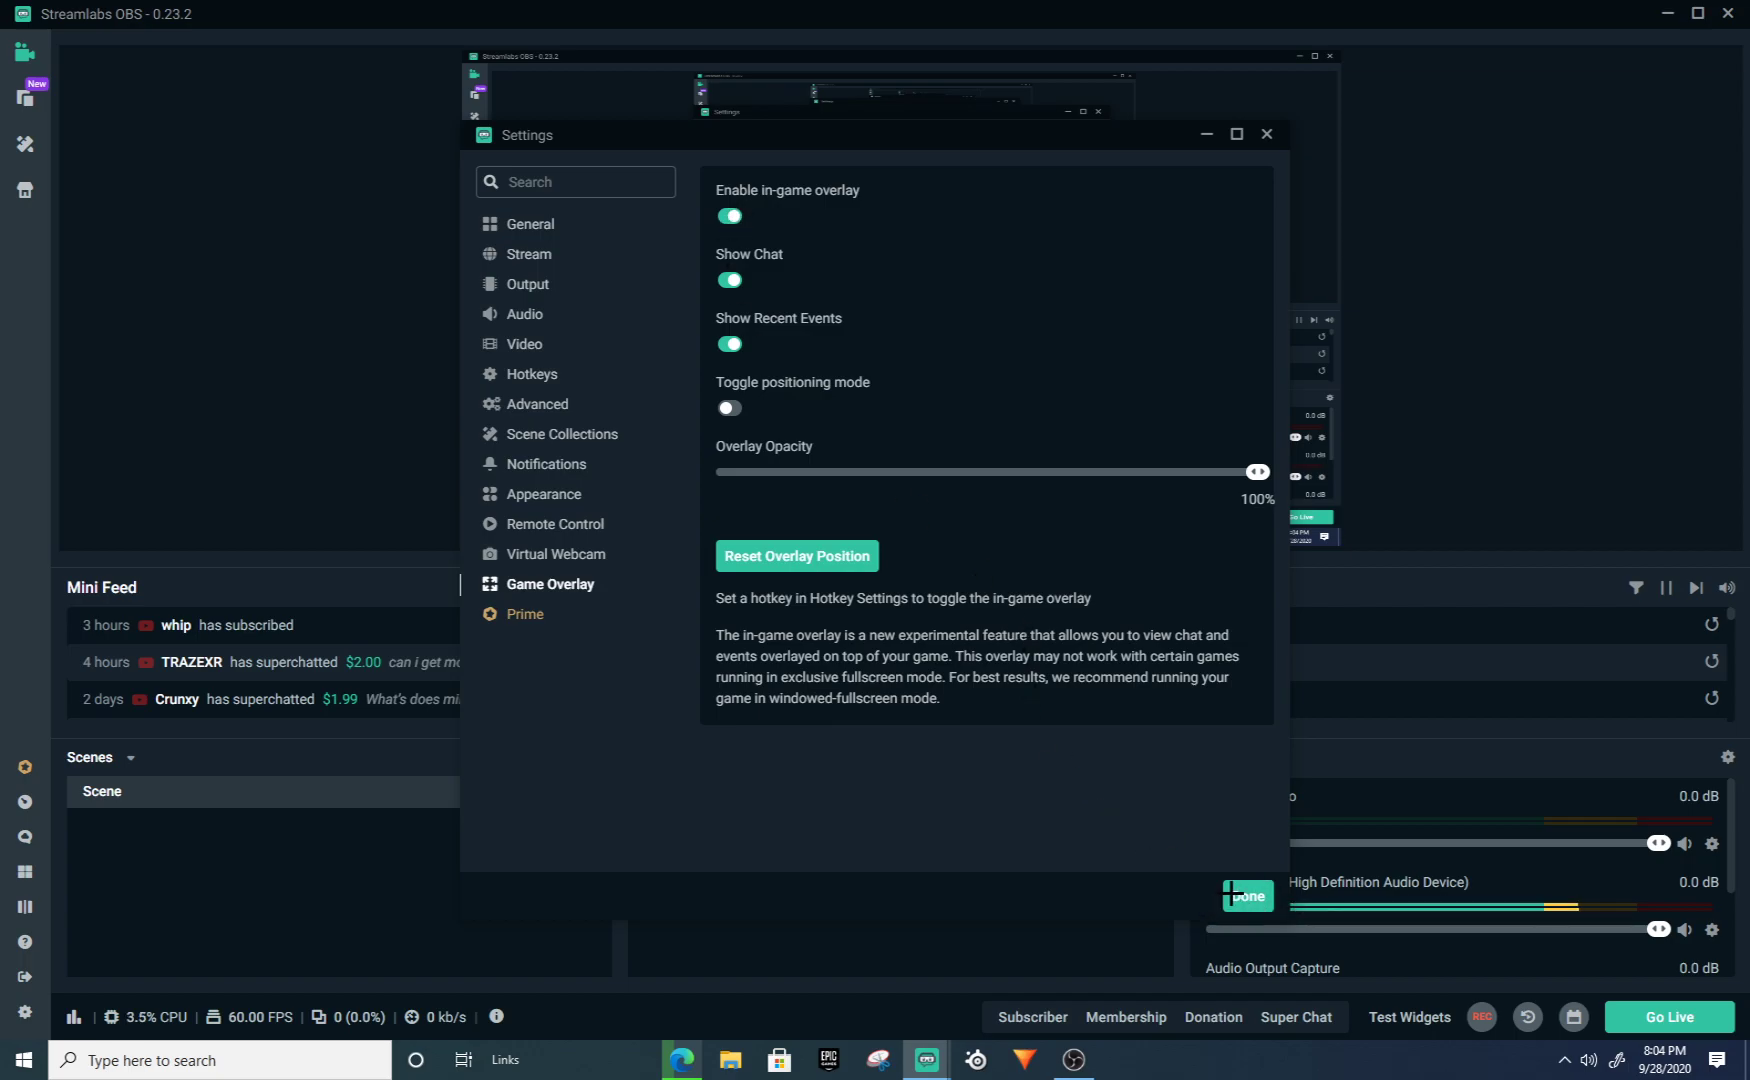
{"action": "left_click", "coordinate": [1268, 898]}
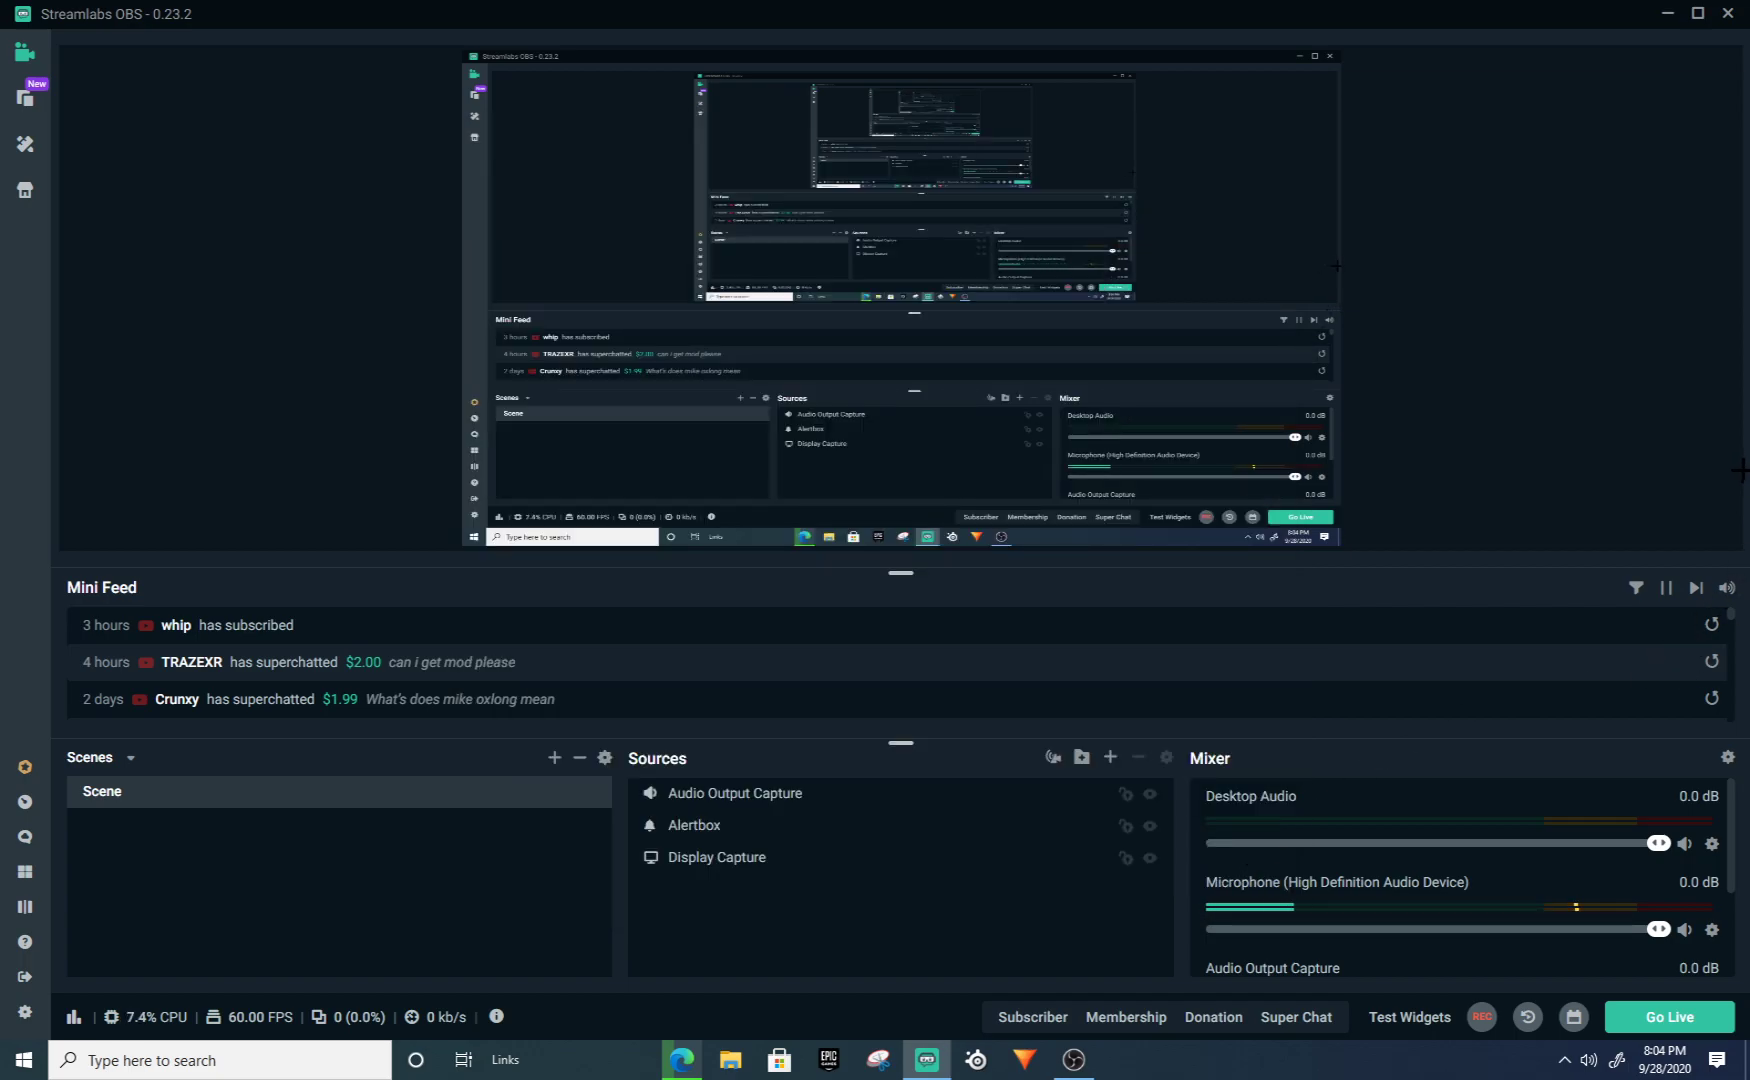
Step: In Game Overlay settings, toggle the in-game overlay off and back on, then close Settings
{"action": "left_click", "coordinate": [25, 1011]}
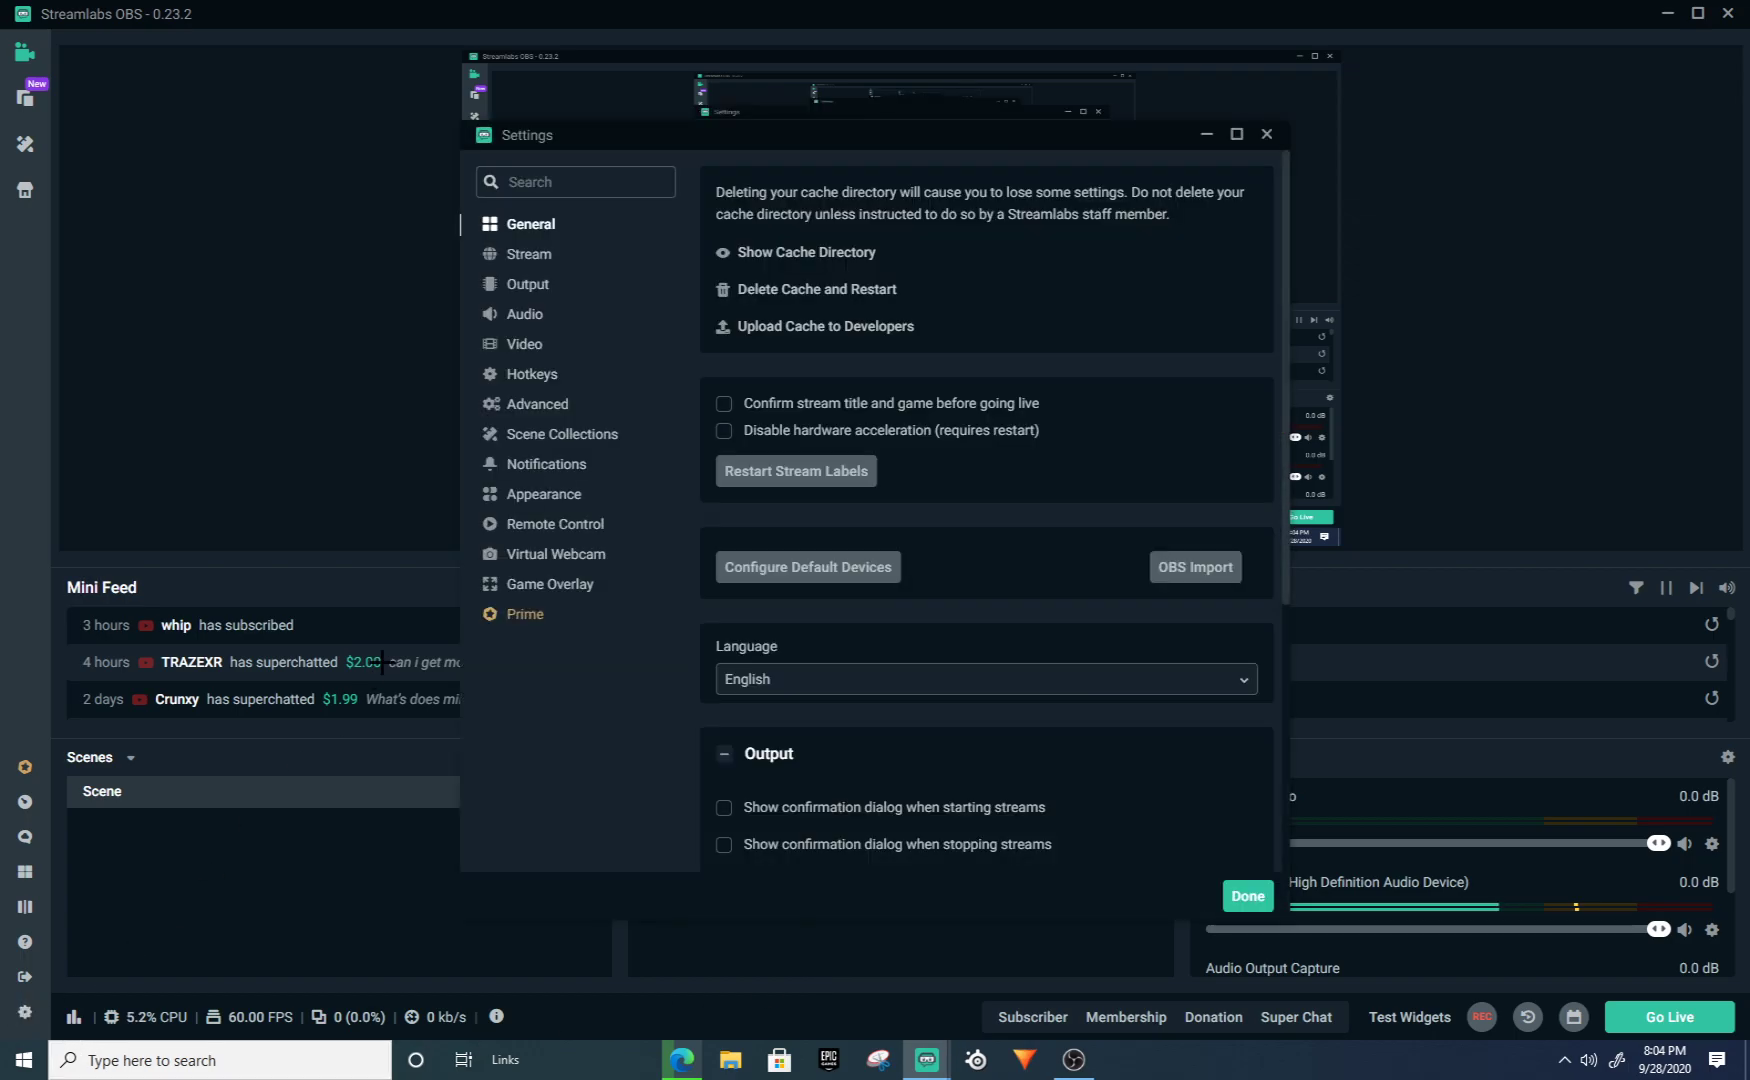
{"action": "left_click", "coordinate": [556, 554]}
{"action": "left_click", "coordinate": [550, 584]}
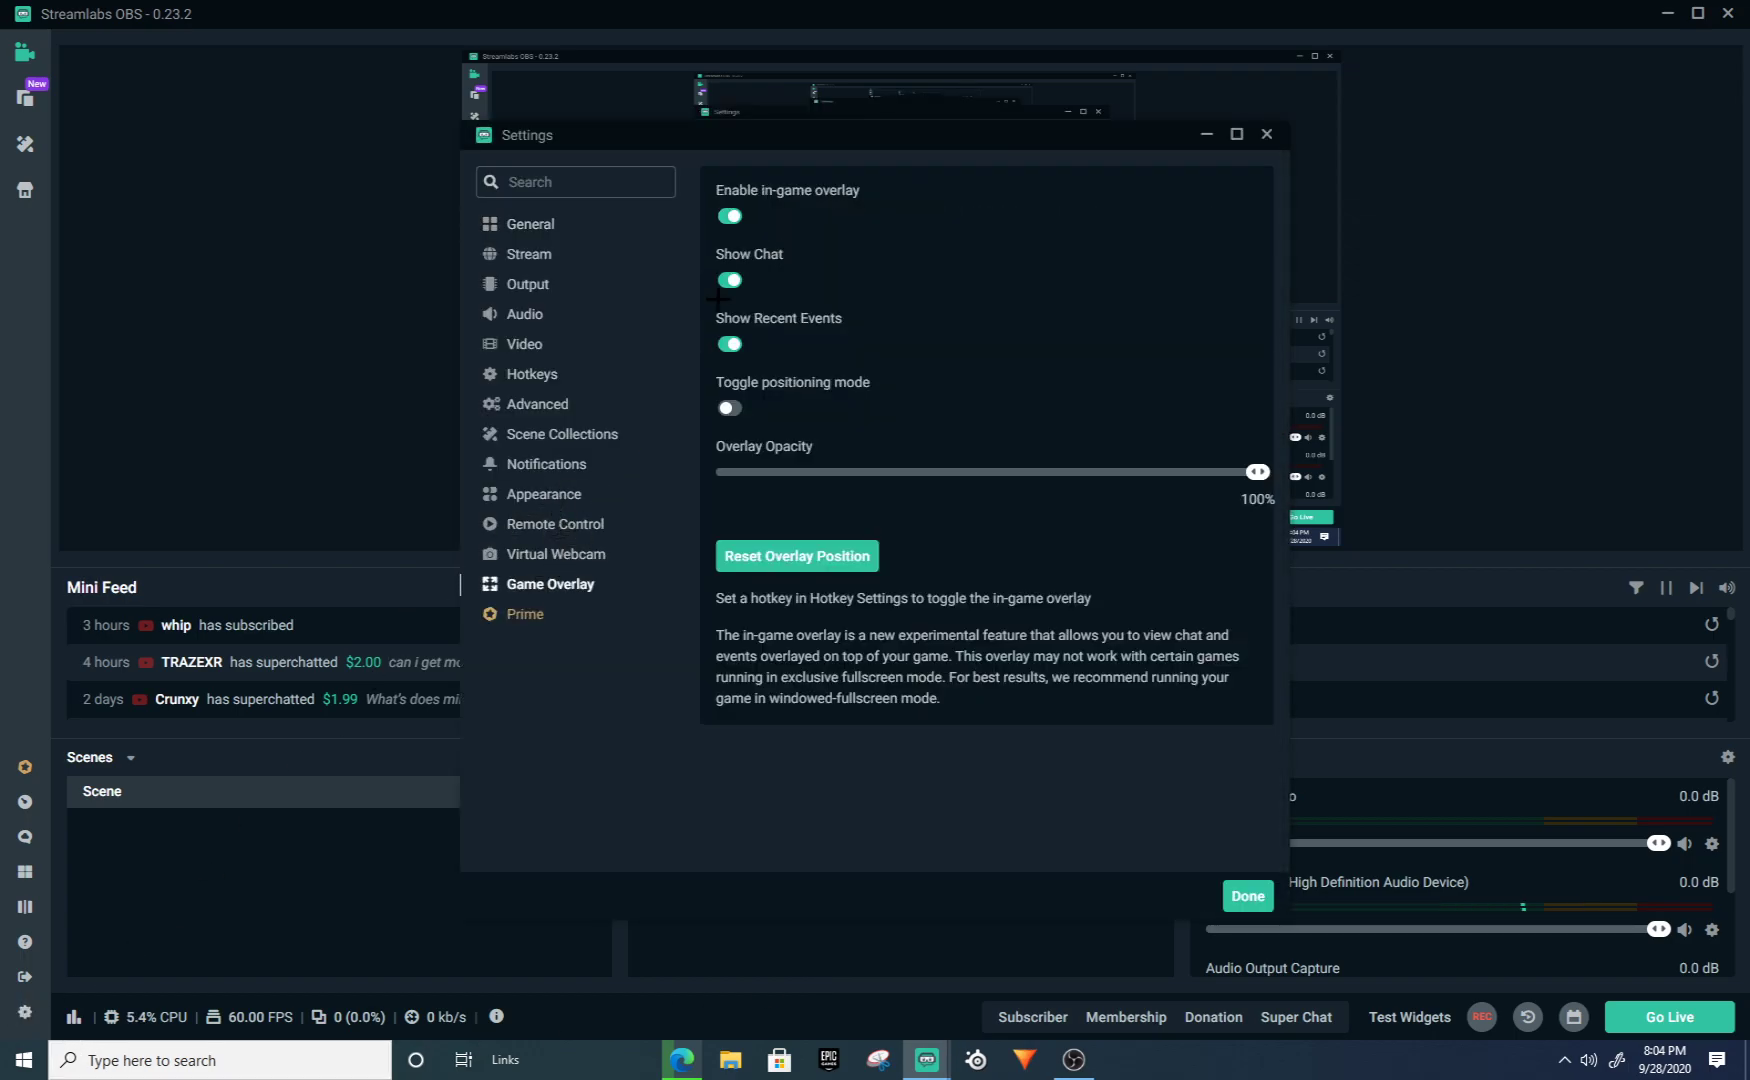
{"action": "left_click", "coordinate": [728, 215]}
{"action": "left_click", "coordinate": [728, 215]}
{"action": "left_click", "coordinate": [1248, 895]}
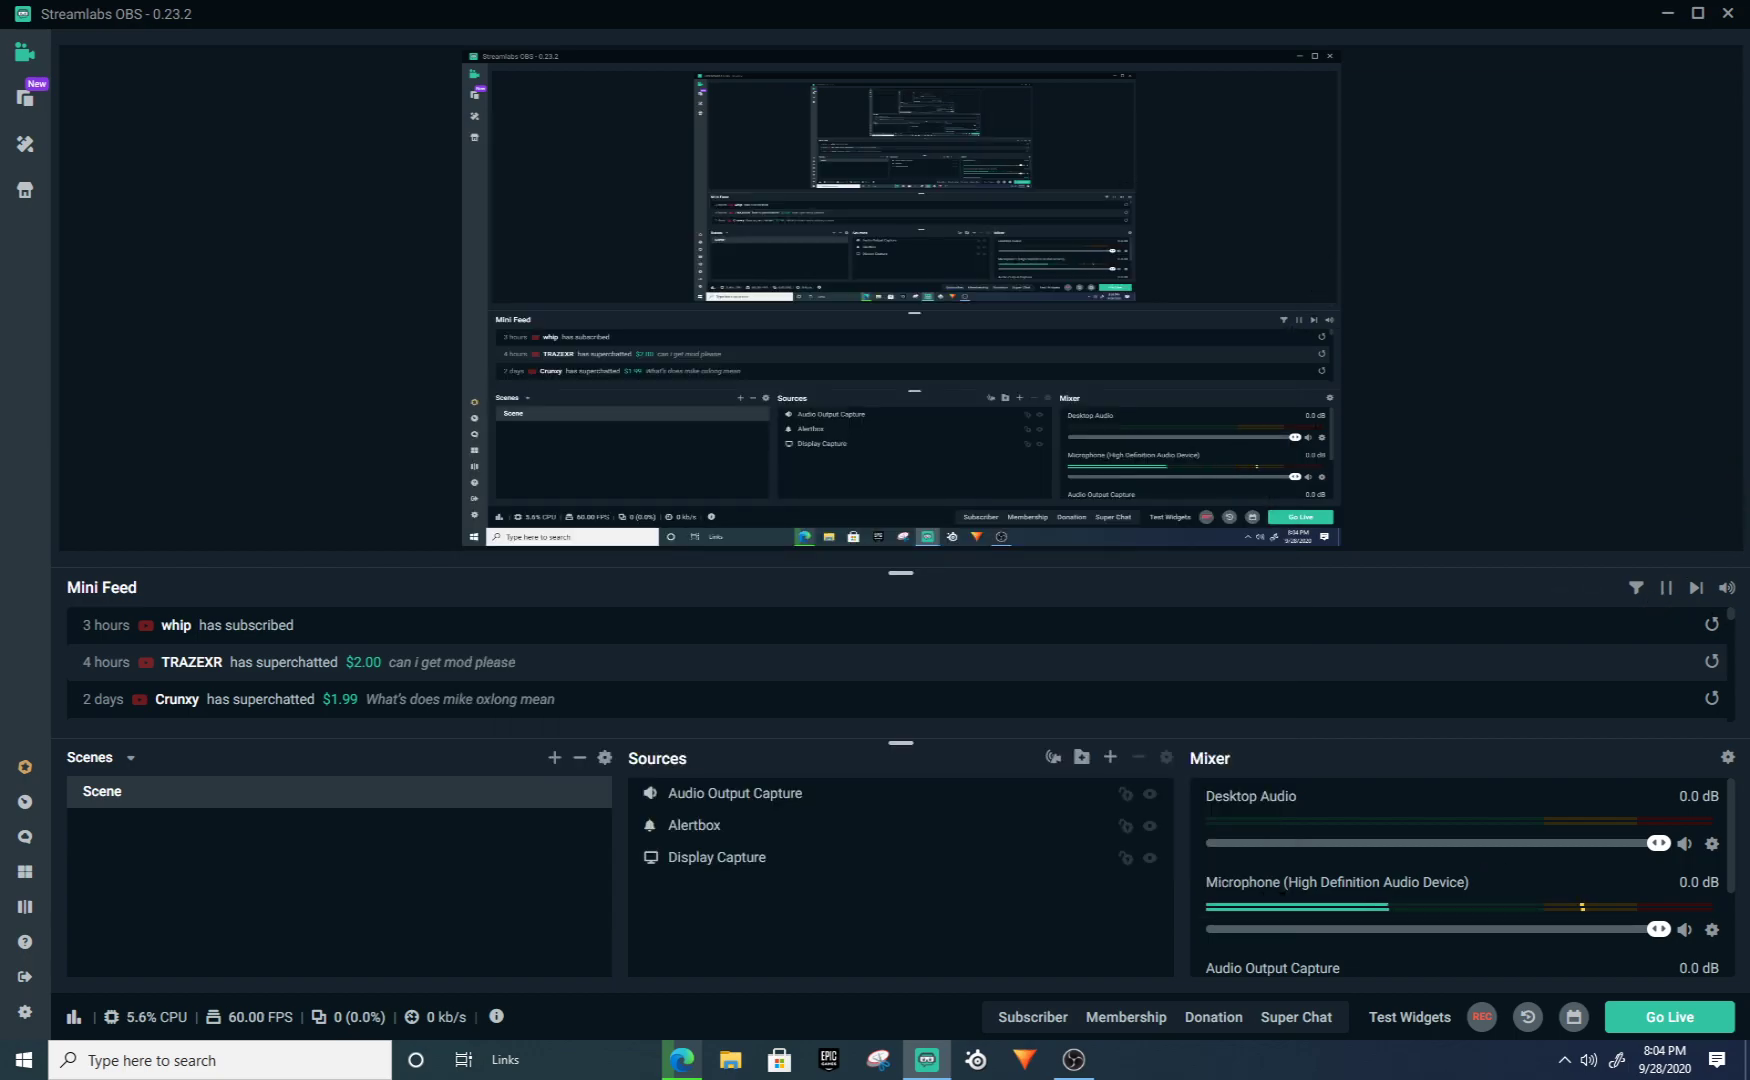
Step: Reopen Settings, look over Virtual Webcam, Remote Control, Appearance and Notifications, then return to Game Overlay
{"action": "left_click", "coordinate": [25, 1011]}
{"action": "left_click", "coordinate": [590, 584]}
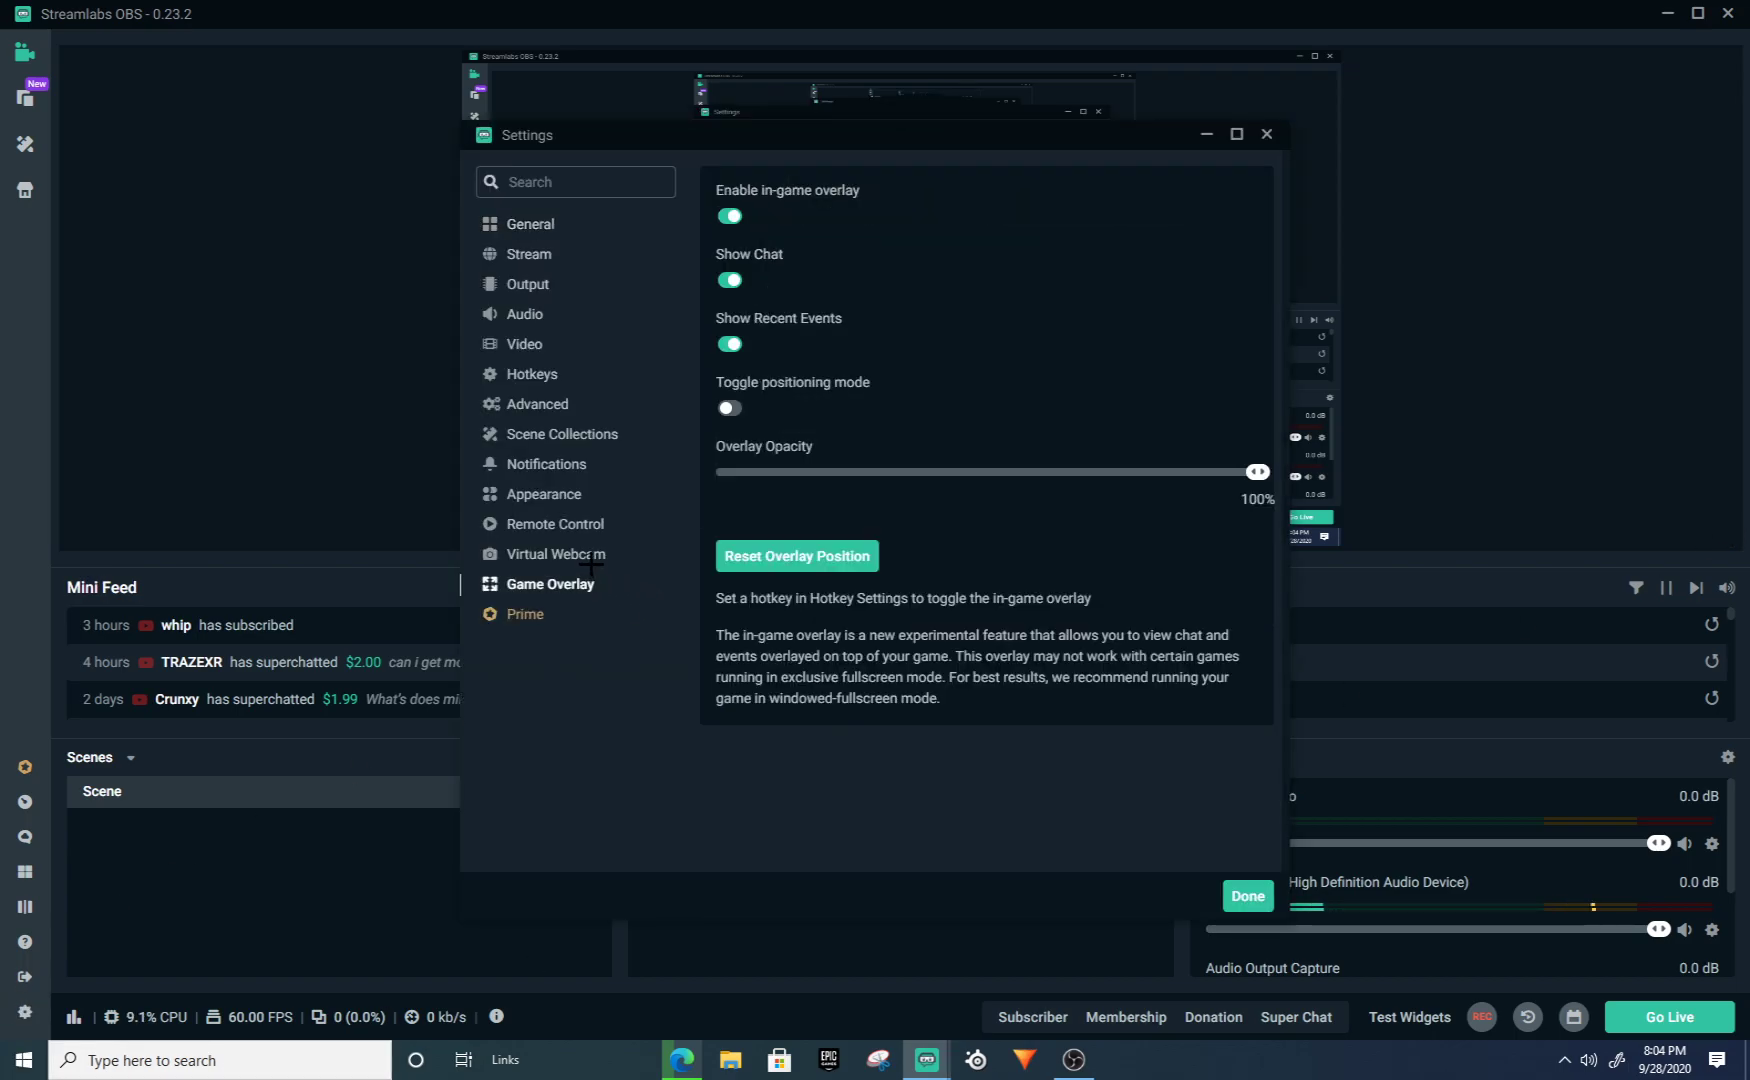
{"action": "left_click", "coordinate": [591, 556]}
{"action": "left_click", "coordinate": [592, 530]}
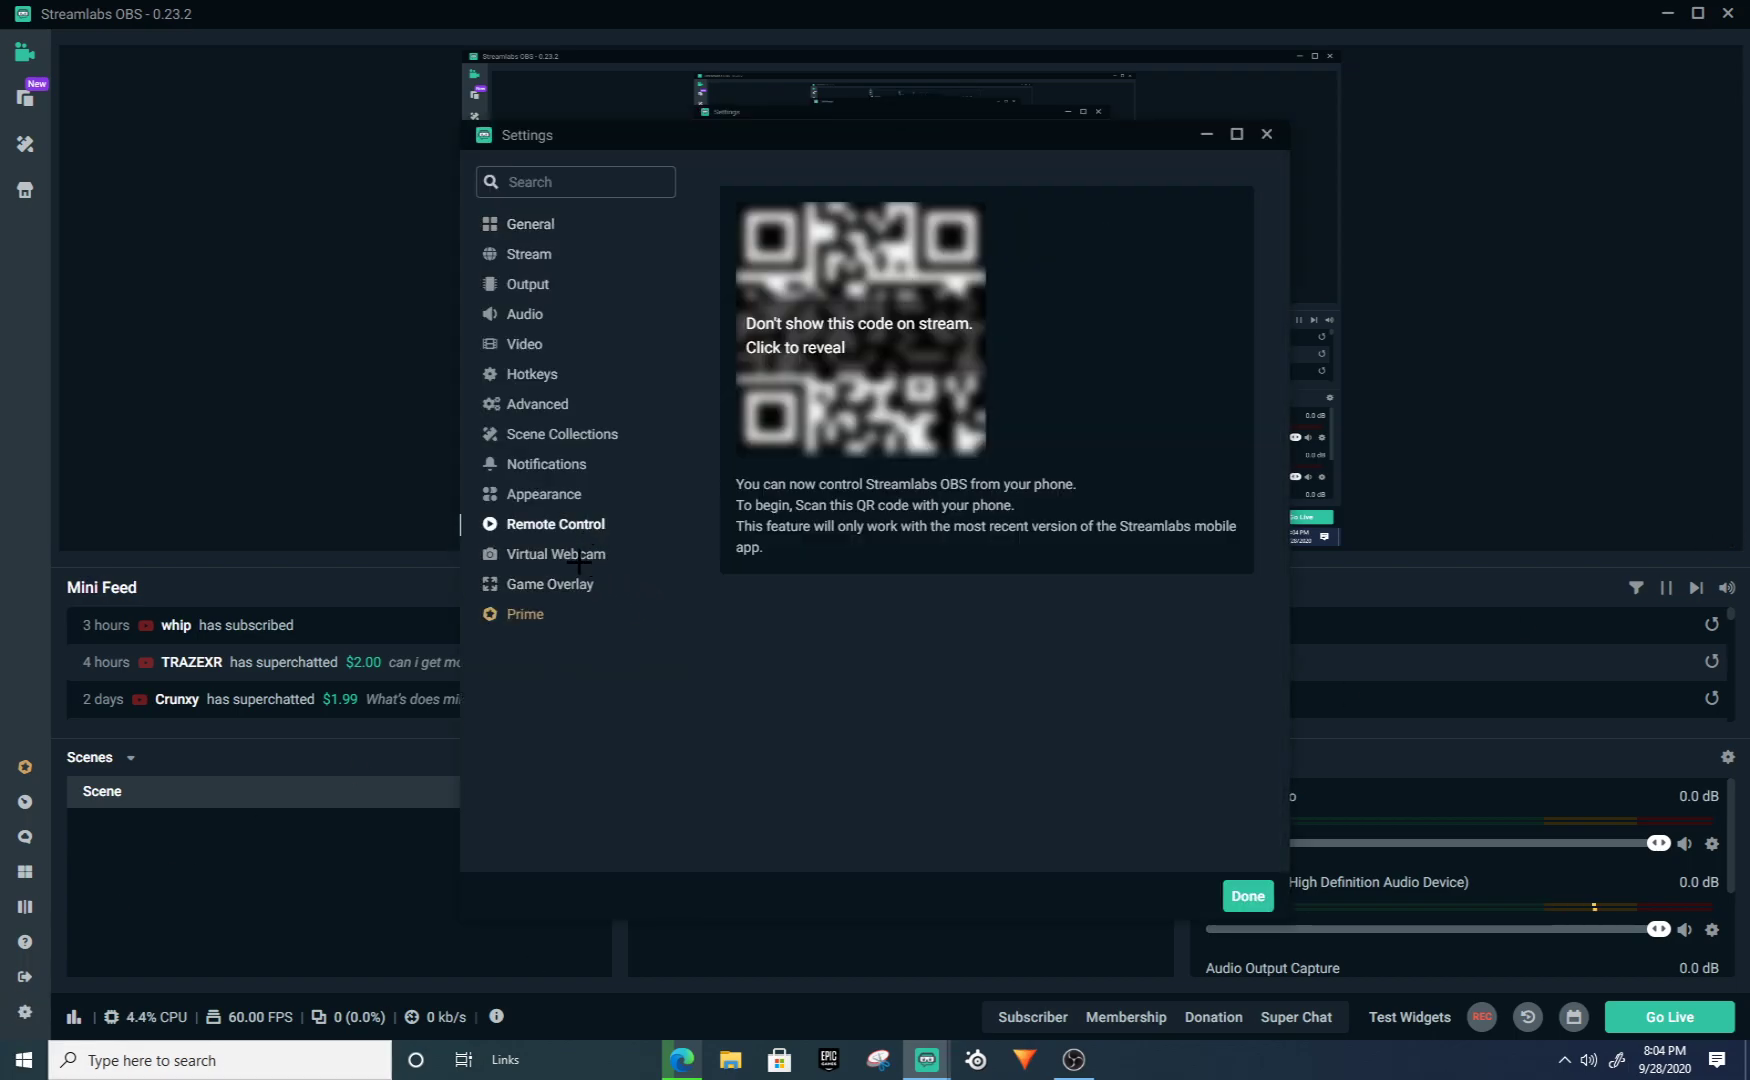
{"action": "left_click", "coordinate": [540, 490]}
{"action": "left_click", "coordinate": [556, 466]}
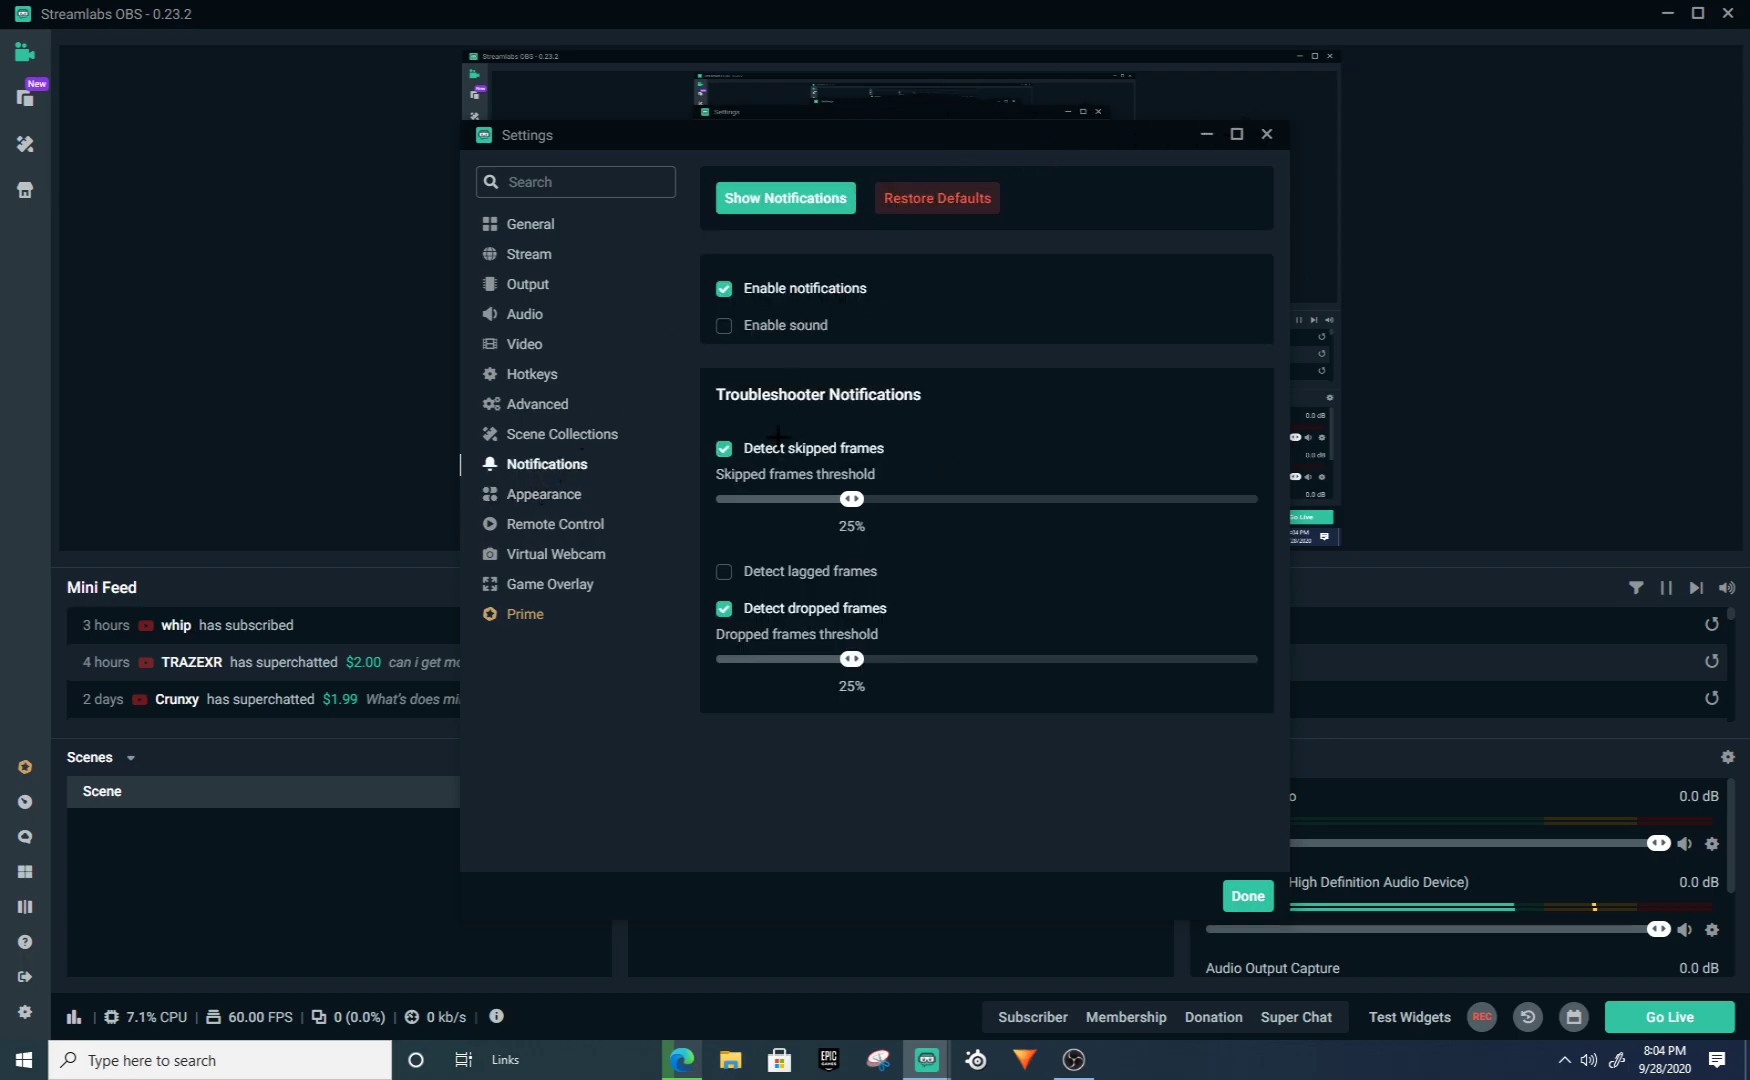
{"action": "left_click", "coordinate": [556, 582]}
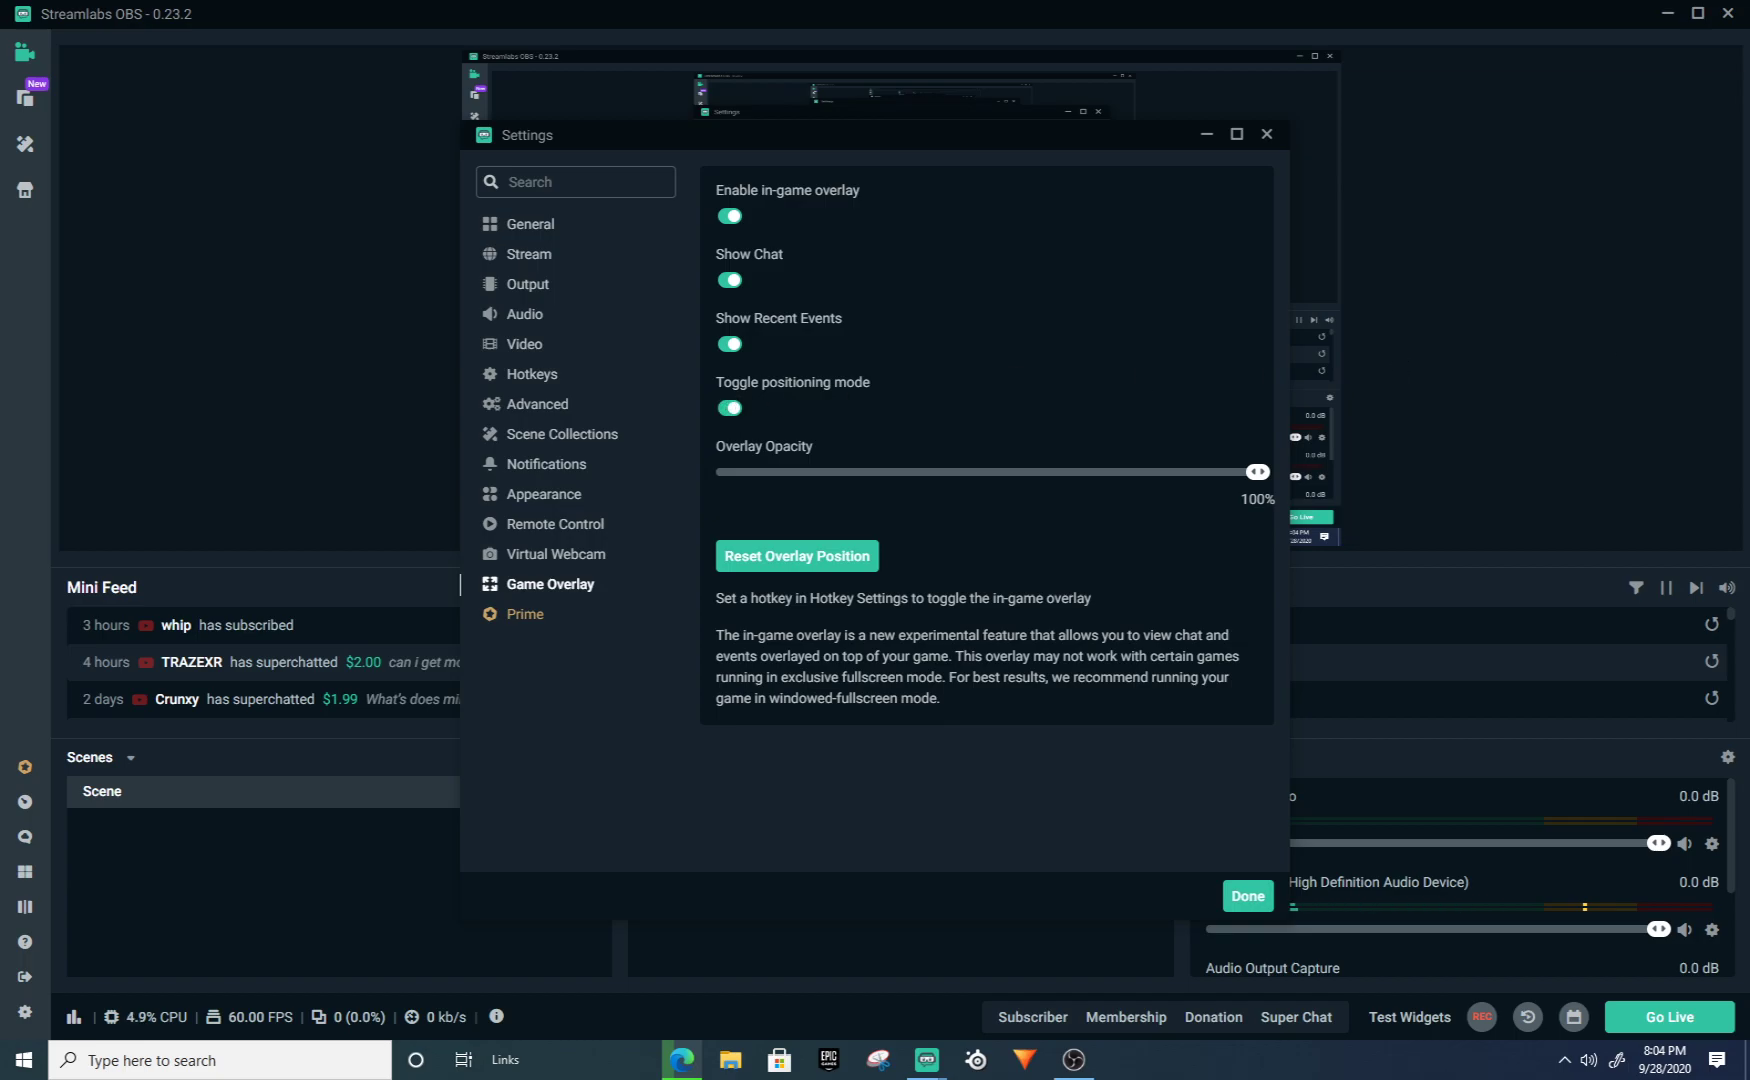
Step: Drag the Chat overlay box to the left side and Recent Events to the upper left
{"action": "left_click_drag", "start_coordinate": [1594, 300], "coordinate": [1208, 341]}
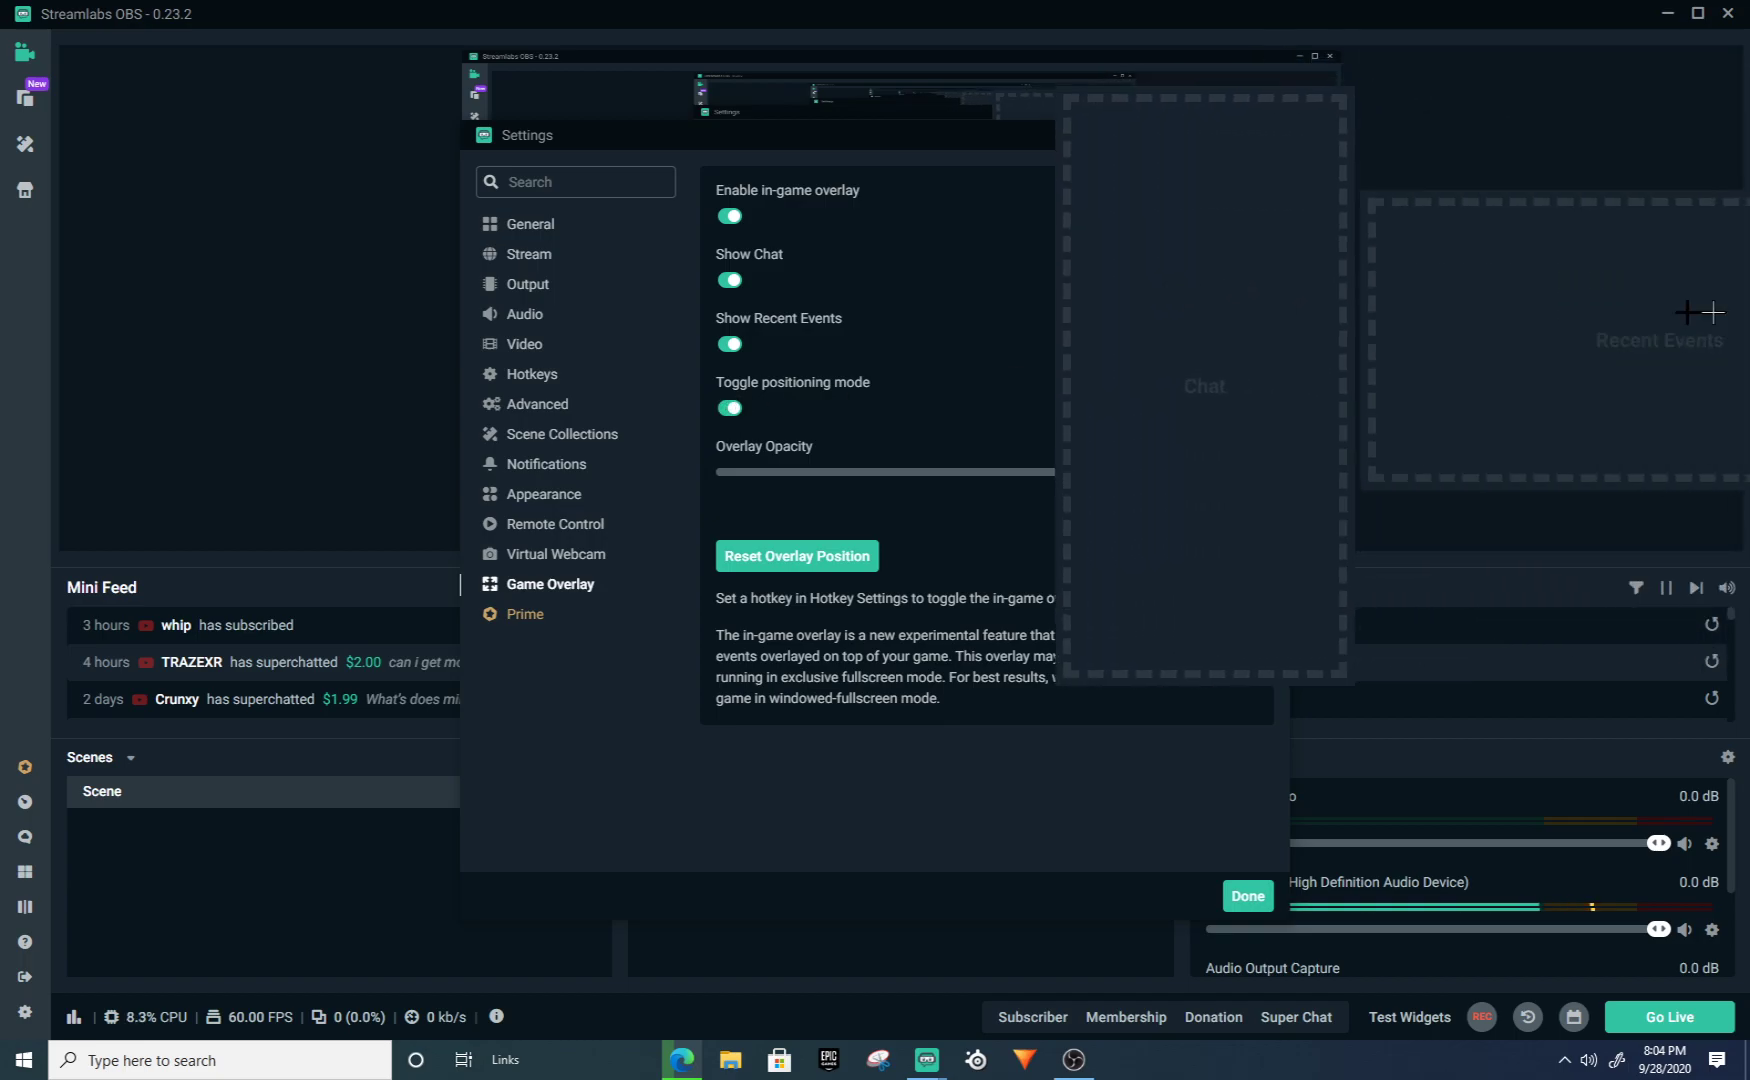
{"action": "left_click_drag", "start_coordinate": [1690, 422], "coordinate": [425, 122]}
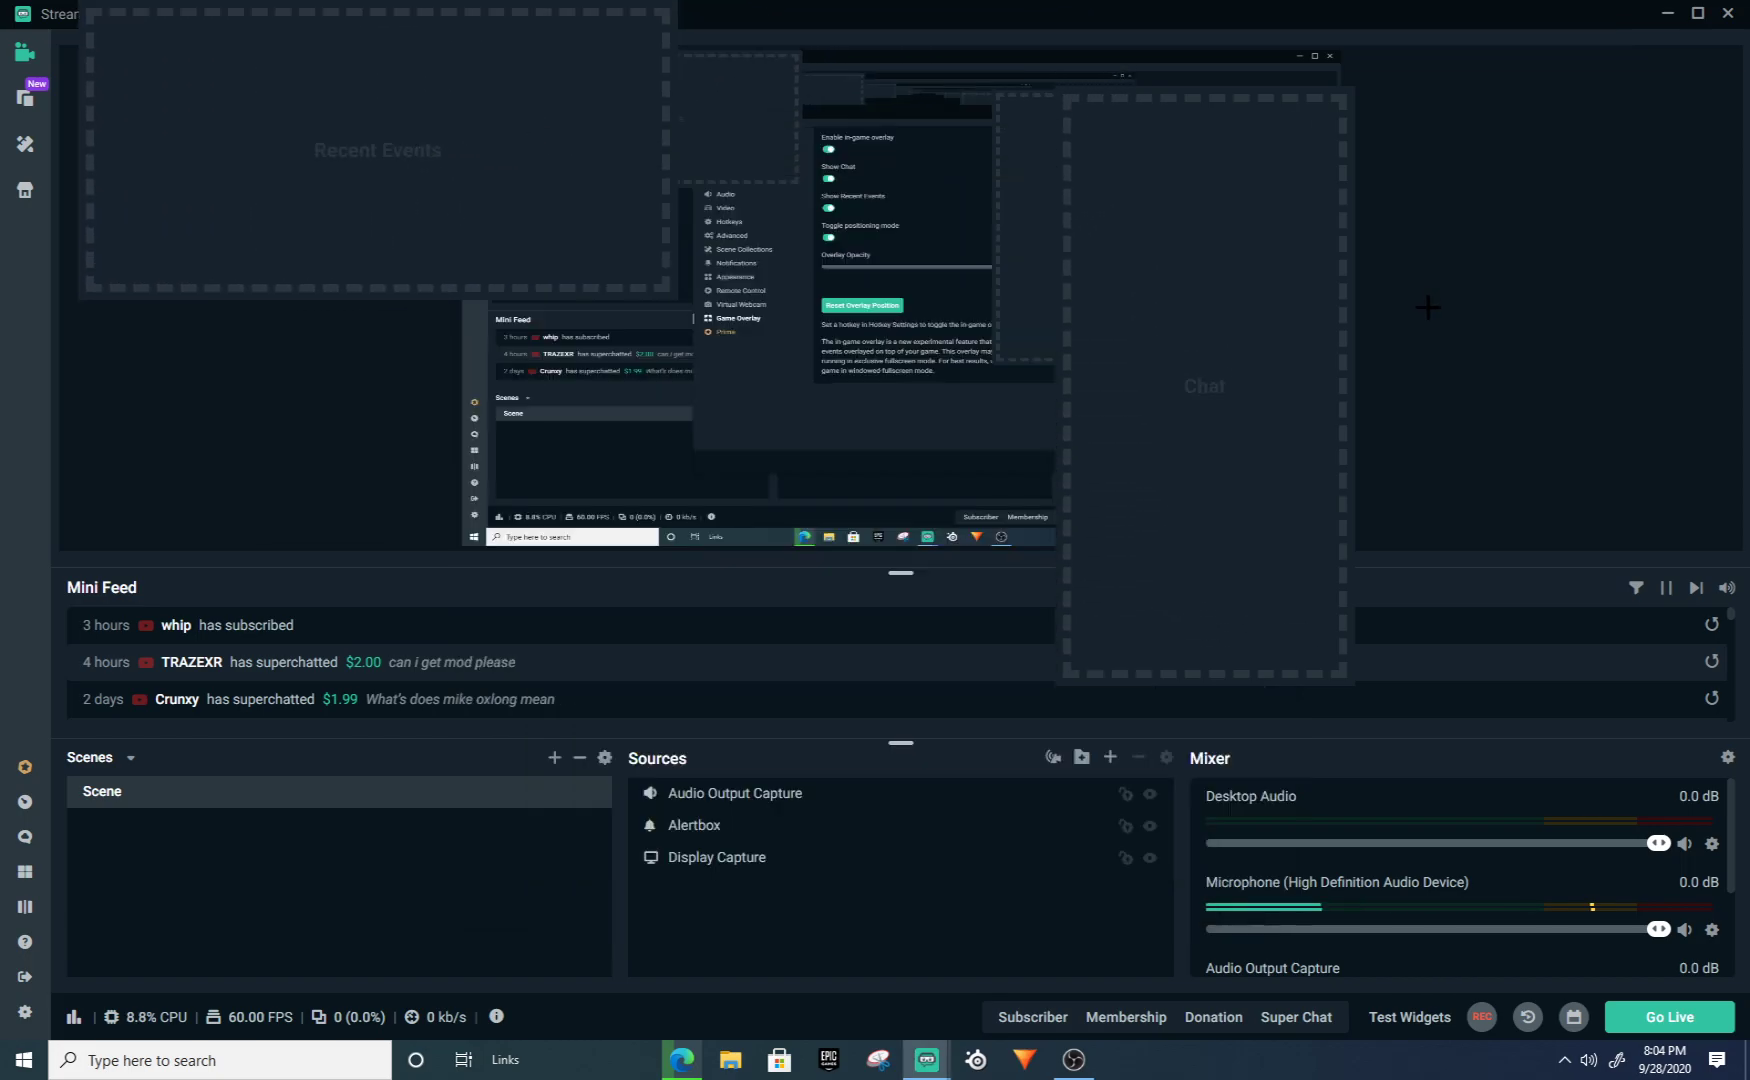